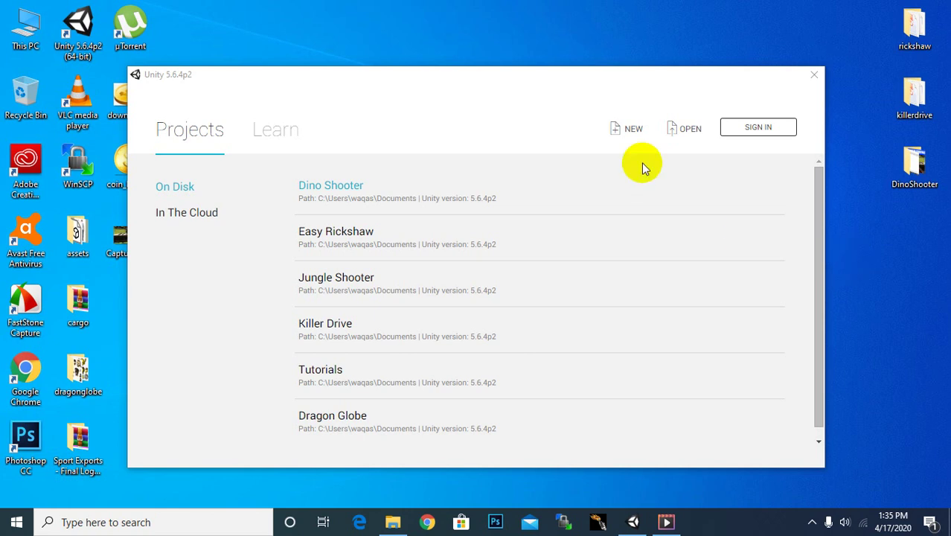
Create a new 2D project named 'Input Keys' from the Unity launcher.
{"action": "left_click", "coordinate": [631, 130]}
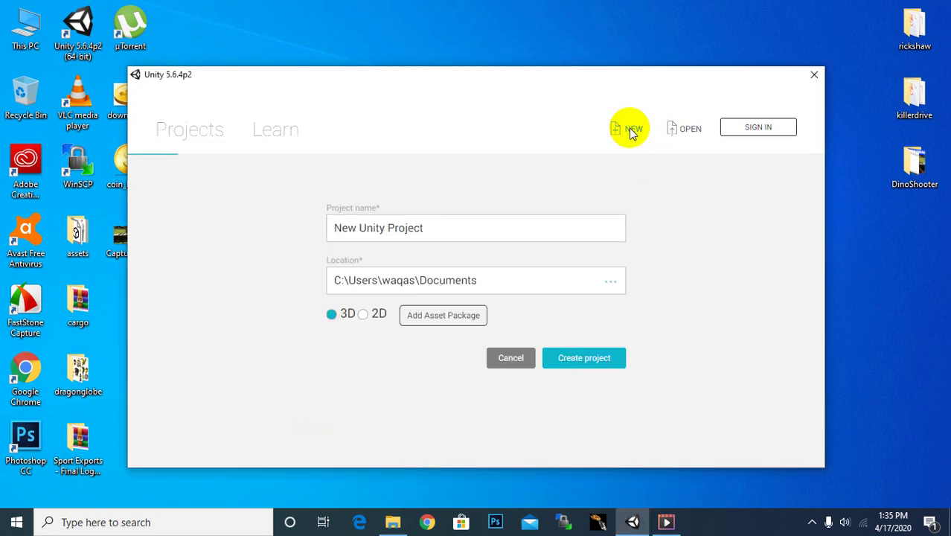
{"action": "left_click_drag", "start_coordinate": [488, 223], "coordinate": [206, 264]}
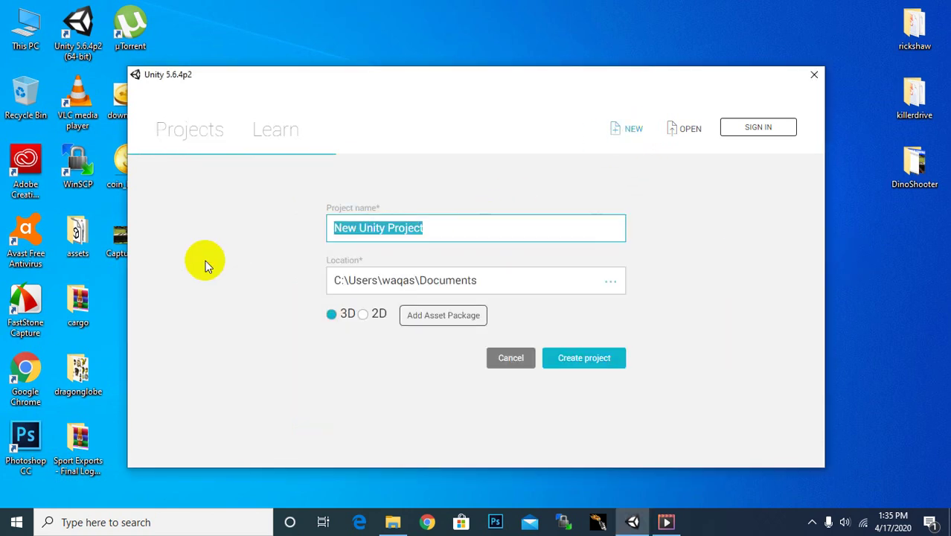
{"action": "key", "text": "BackSpace"}
{"action": "type", "text": "IN"}
{"action": "key", "text": "BackSpace"}
{"action": "key", "text": "BackSpace"}
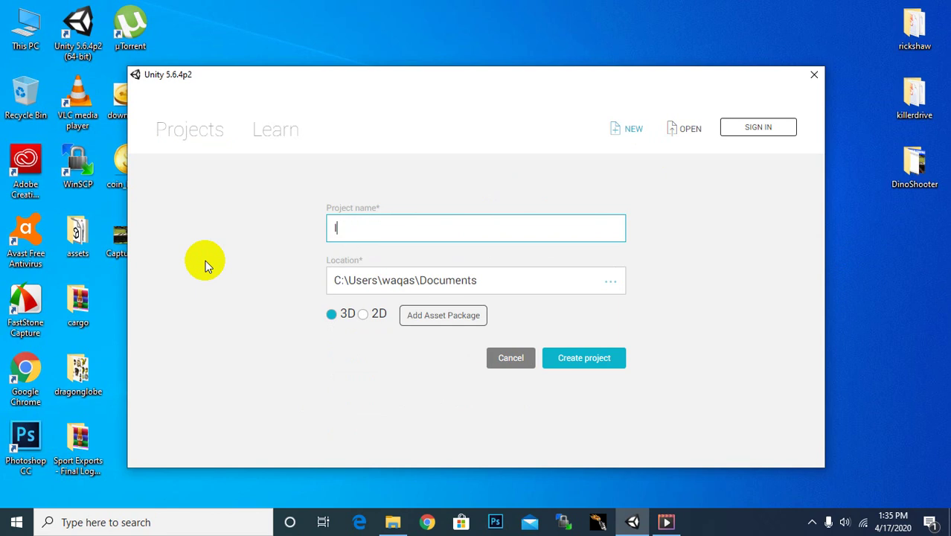
{"action": "type", "text": "Input "}
{"action": "type", "text": "Keys"}
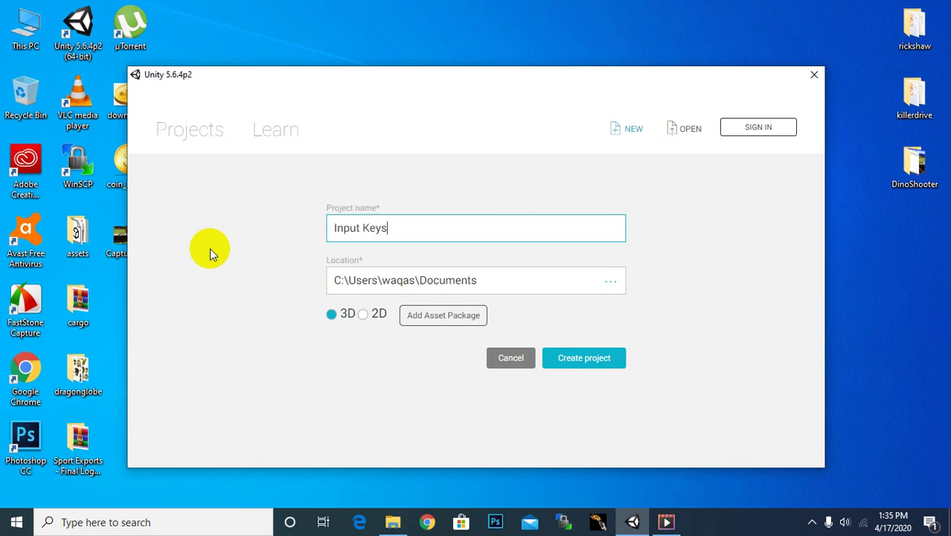
{"action": "left_click", "coordinate": [362, 314]}
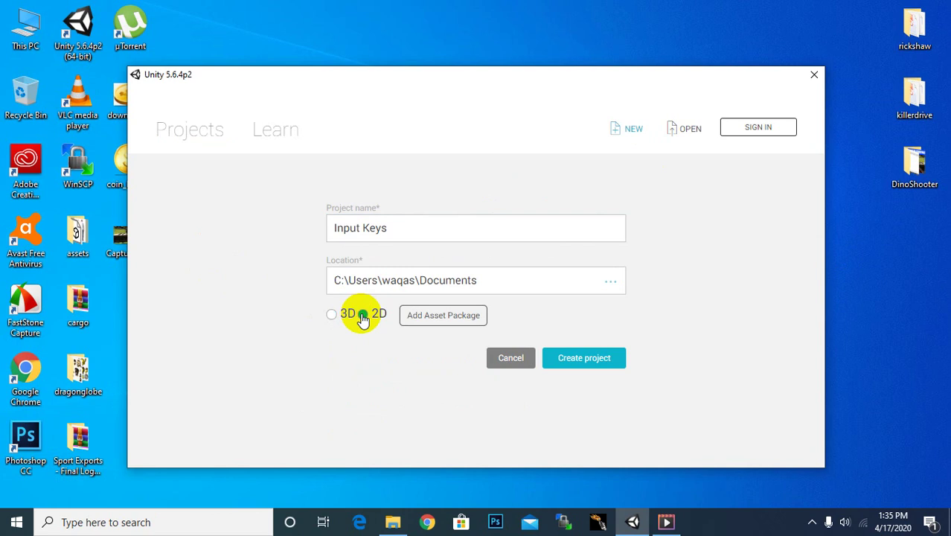
{"action": "left_click", "coordinate": [582, 363]}
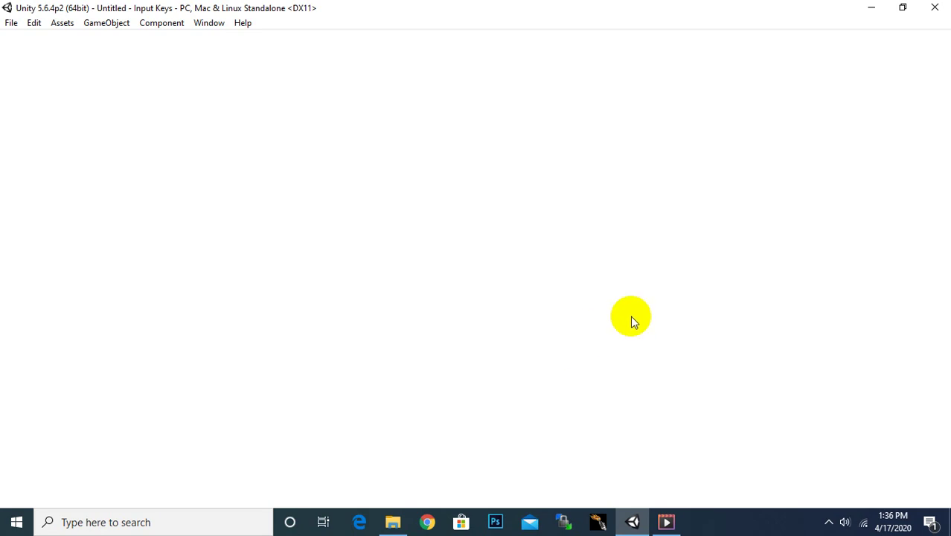
Show the Project assets panel and glance at the Game view, then return to the Scene view.
{"action": "left_click", "coordinate": [830, 522]}
{"action": "left_click", "coordinate": [839, 471]}
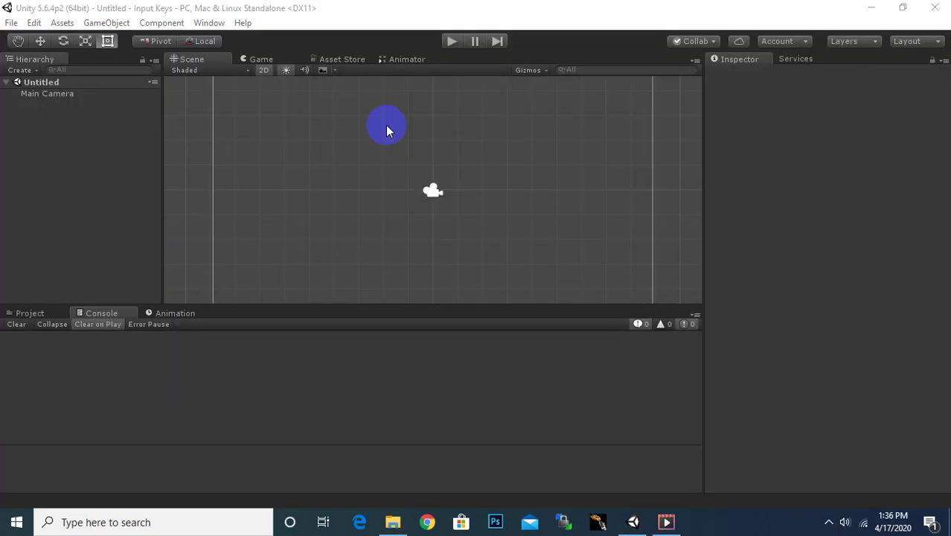
{"action": "left_click", "coordinate": [338, 9]}
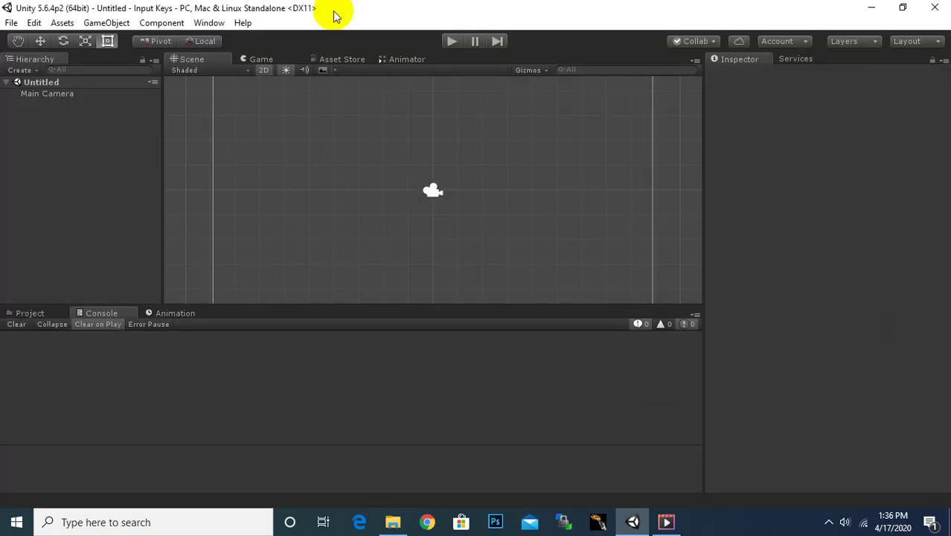
{"action": "left_click", "coordinate": [31, 314]}
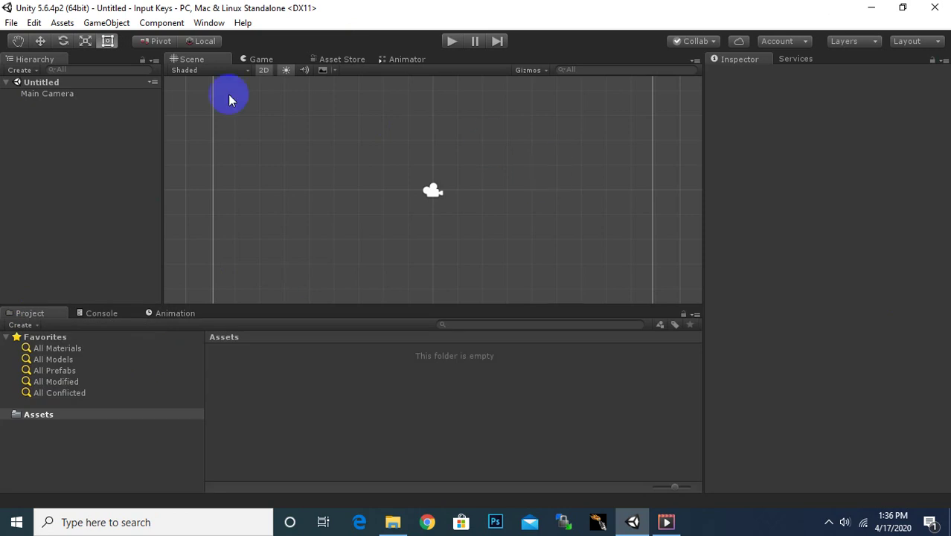
{"action": "left_click", "coordinate": [271, 64]}
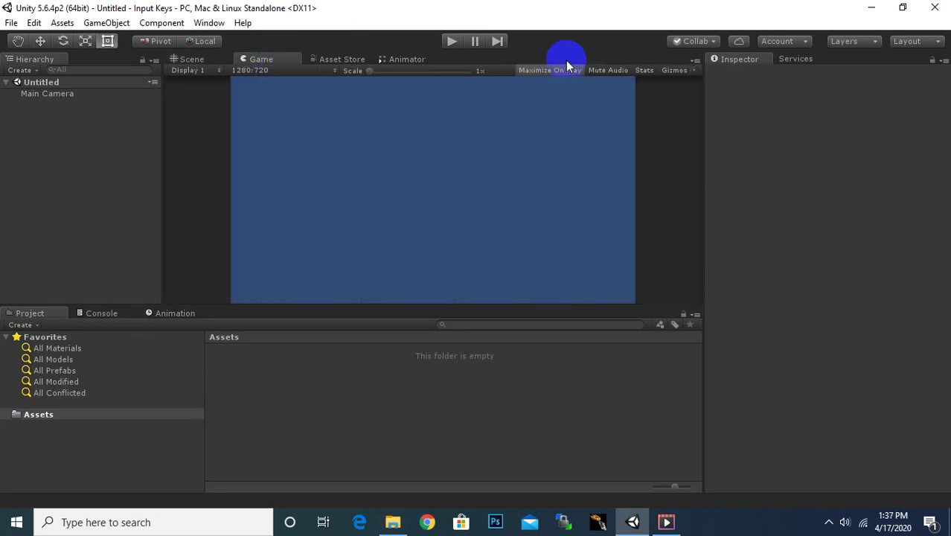
{"action": "left_click", "coordinate": [204, 58]}
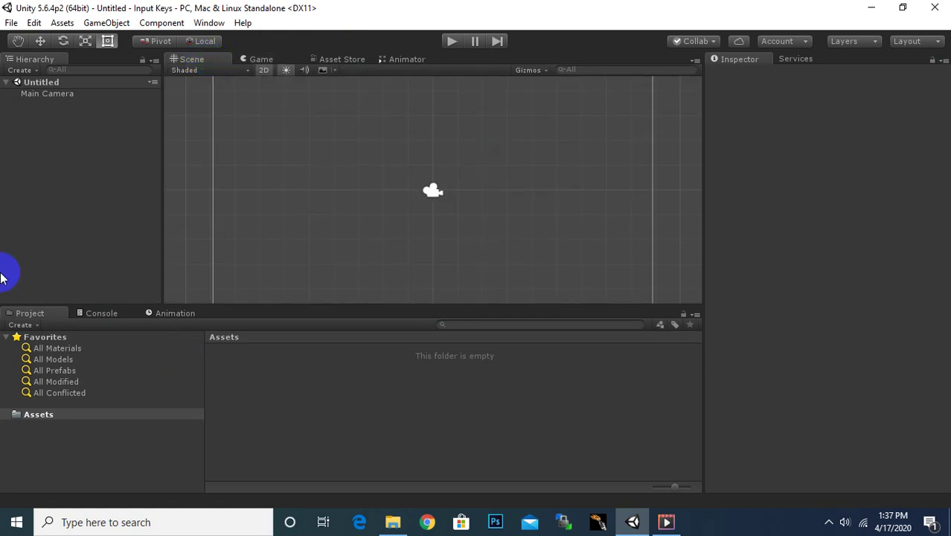
Add a new 2D Sprite object to the scene from the Hierarchy.
{"action": "right_click", "coordinate": [64, 124]}
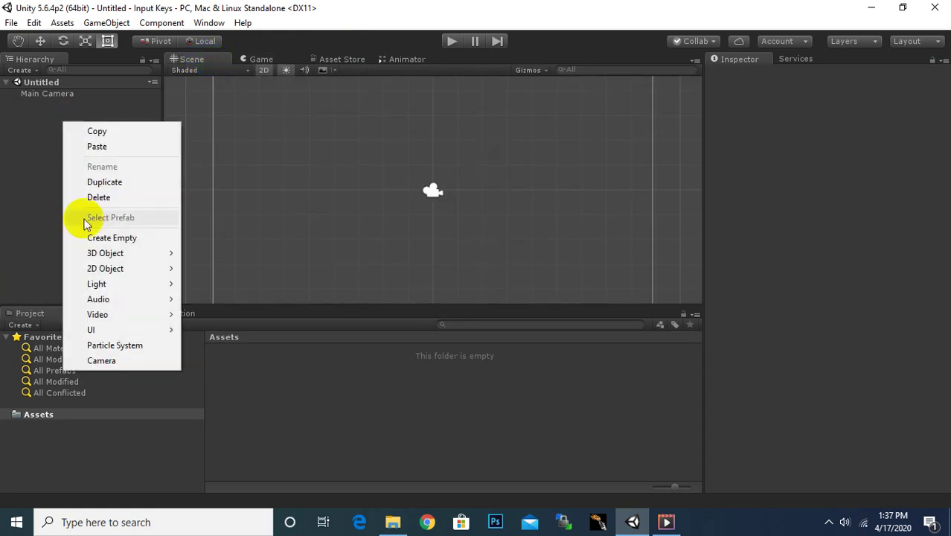
{"action": "mouse_move", "coordinate": [123, 270]}
{"action": "left_click", "coordinate": [215, 268]}
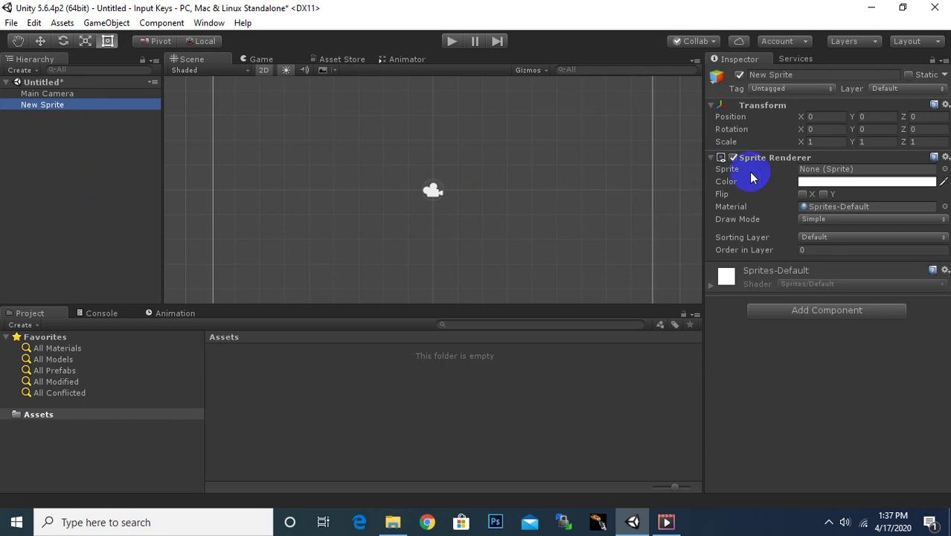
Assign the Knob image to the sprite's Sprite field.
{"action": "left_click", "coordinate": [852, 168]}
{"action": "left_click", "coordinate": [944, 169]}
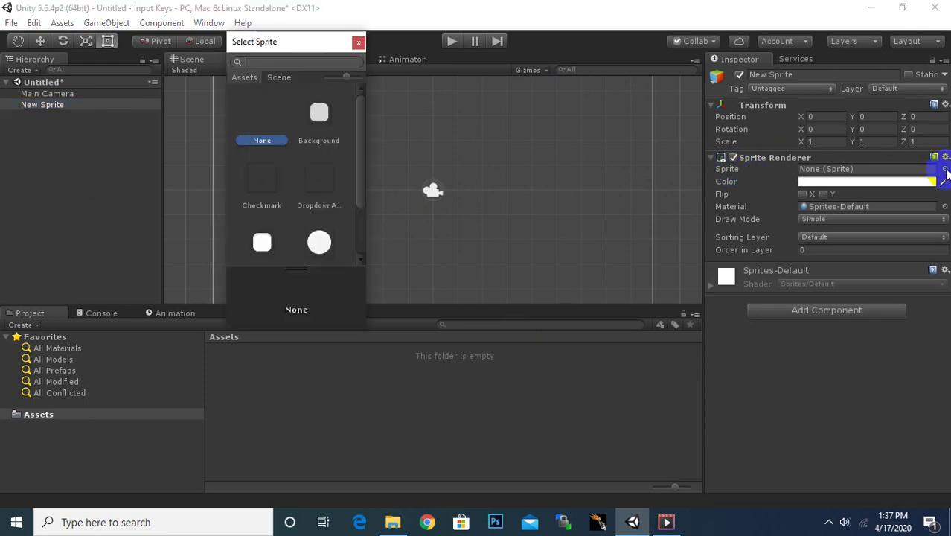
{"action": "scroll", "coordinate": [279, 190], "scroll_direction": "down", "scroll_amount": 3}
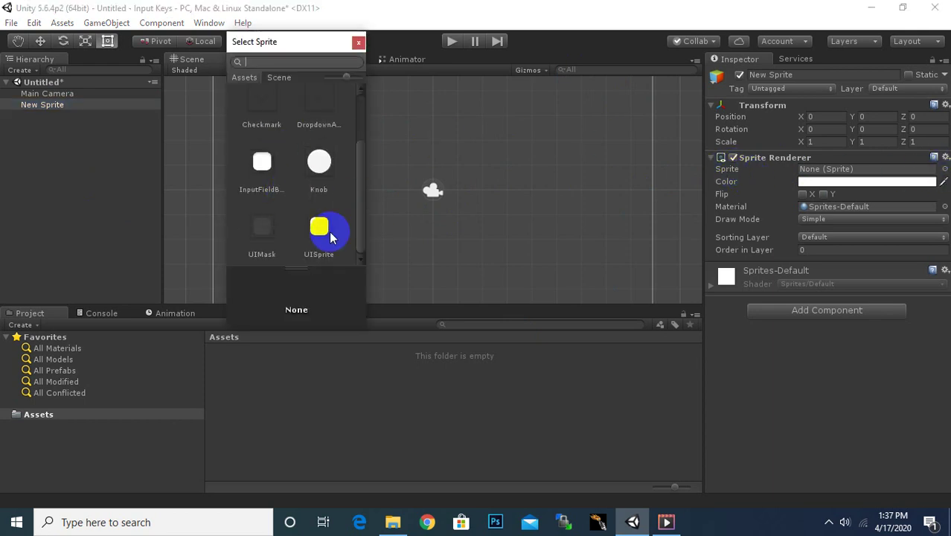
{"action": "left_click", "coordinate": [322, 170]}
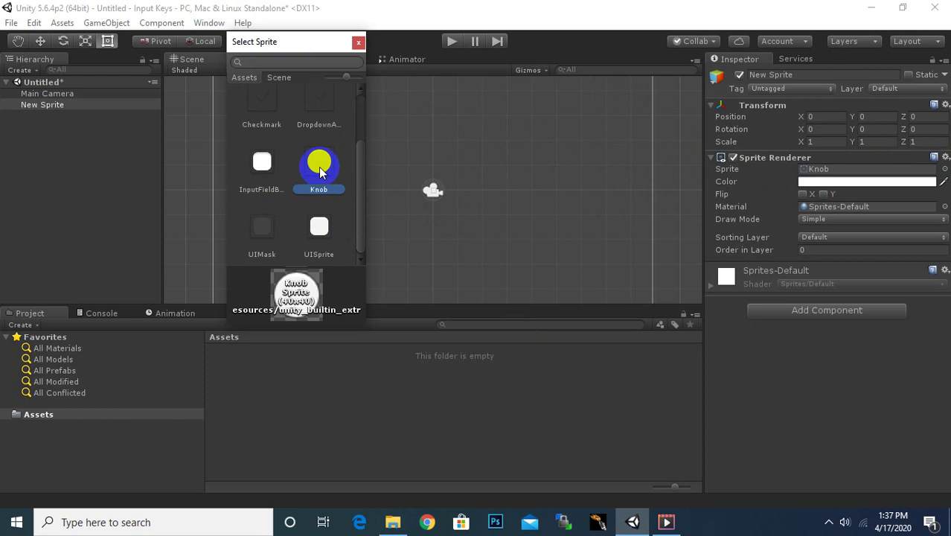
{"action": "double_click", "coordinate": [325, 171]}
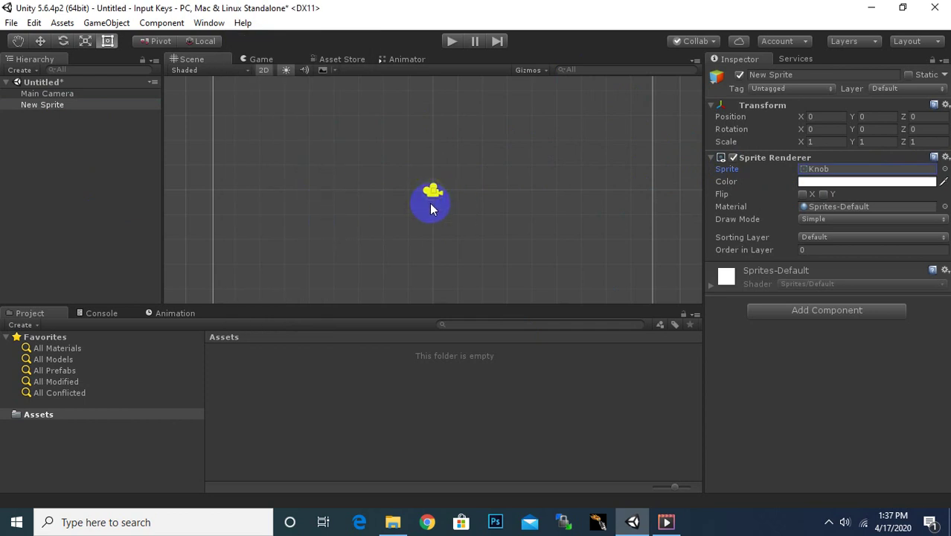
{"action": "scroll", "coordinate": [435, 203], "scroll_direction": "up", "scroll_amount": 2}
{"action": "left_click_drag", "start_coordinate": [435, 199], "coordinate": [419, 180]}
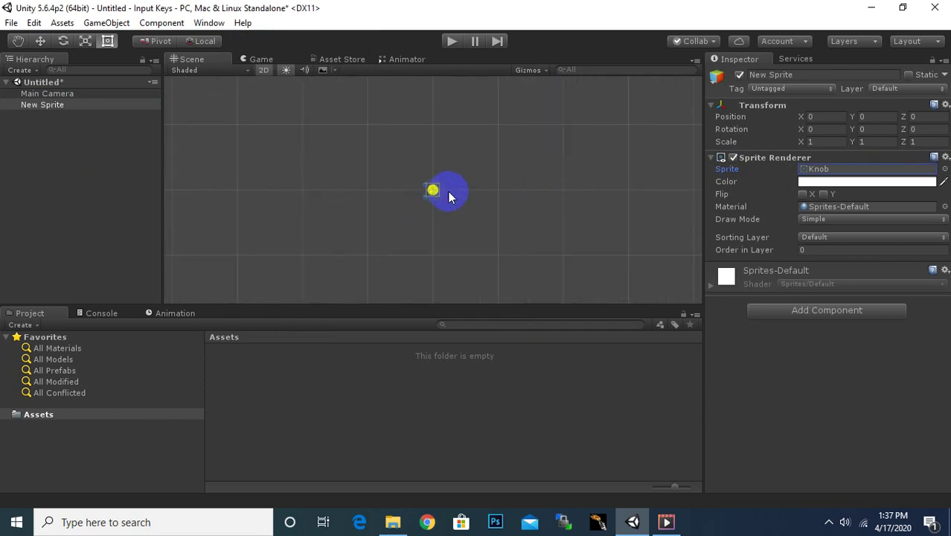
Set the sprite's Transform Scale to 10 on X, Y and Z.
{"action": "left_click", "coordinate": [824, 141]}
{"action": "scroll", "coordinate": [539, 223], "scroll_direction": "down", "scroll_amount": 2}
{"action": "scroll", "coordinate": [539, 224], "scroll_direction": "down", "scroll_amount": 1}
{"action": "scroll", "coordinate": [539, 223], "scroll_direction": "down", "scroll_amount": 2}
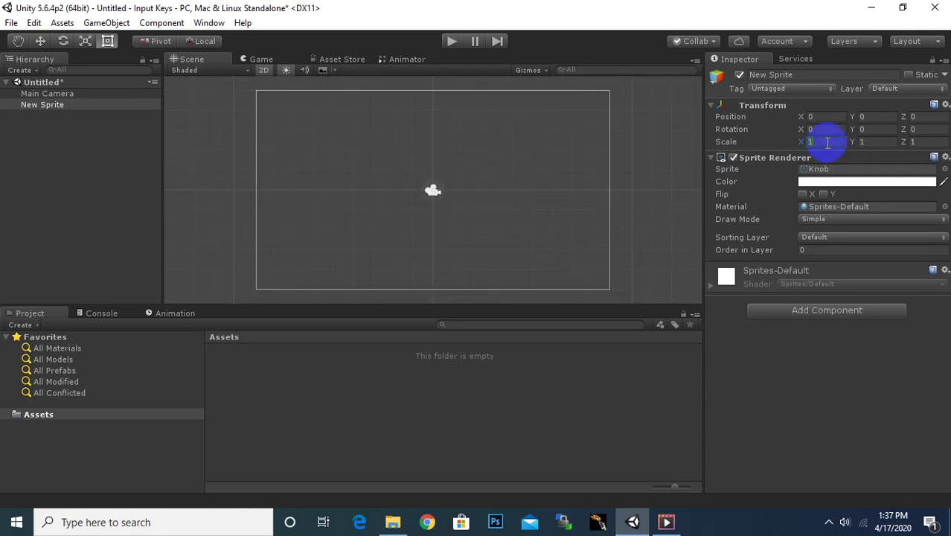
{"action": "type", "text": "010"}
{"action": "left_click", "coordinate": [869, 143]}
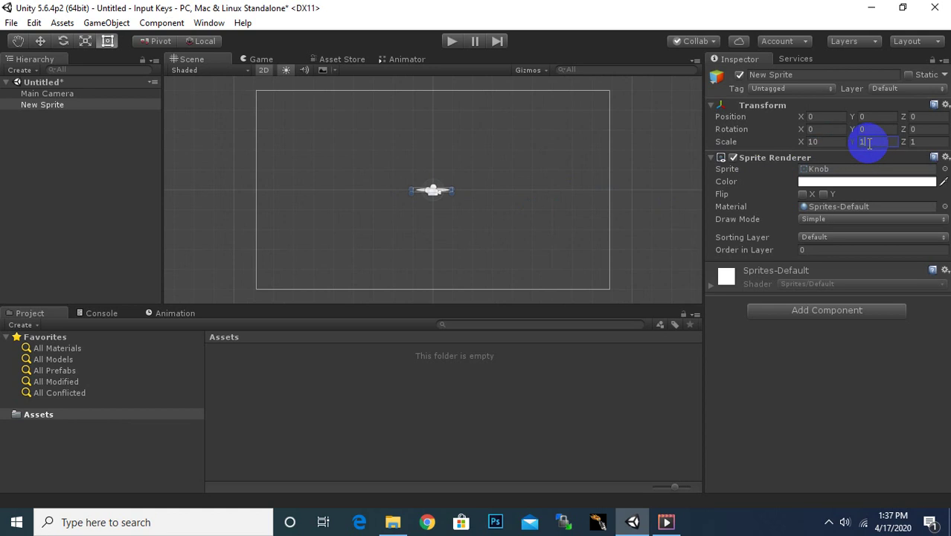
{"action": "type", "text": "10"}
{"action": "left_click", "coordinate": [924, 141]}
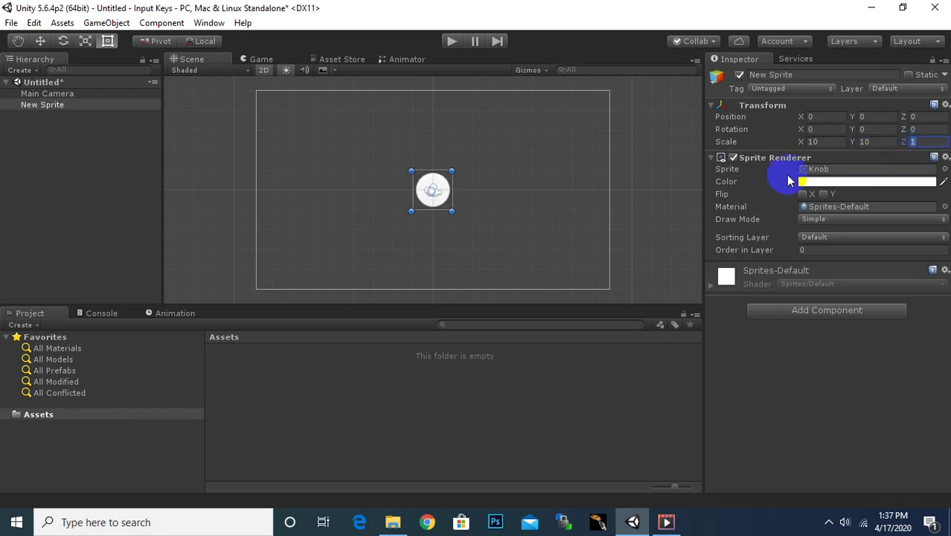
{"action": "type", "text": "10"}
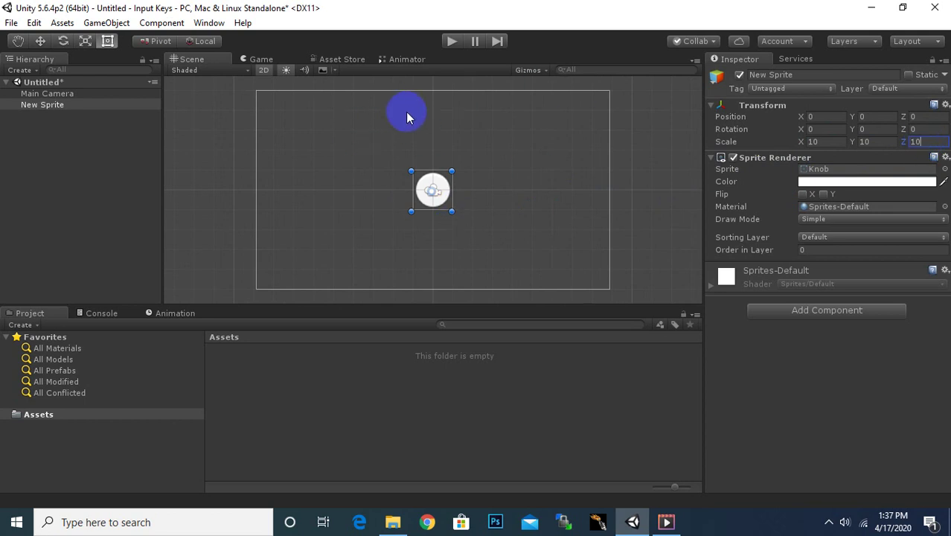
Rename New Sprite to 'Ball' in the Hierarchy.
{"action": "right_click", "coordinate": [67, 108]}
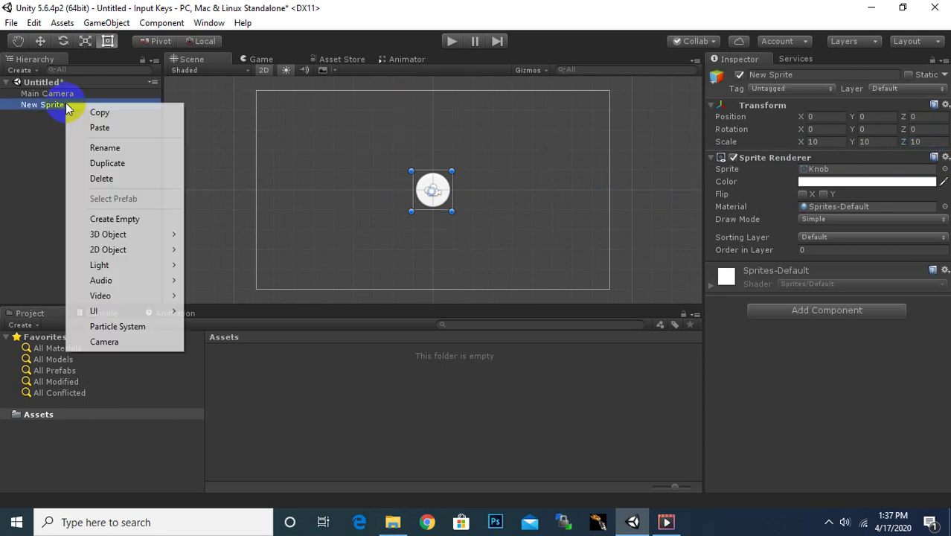
{"action": "left_click", "coordinate": [104, 148]}
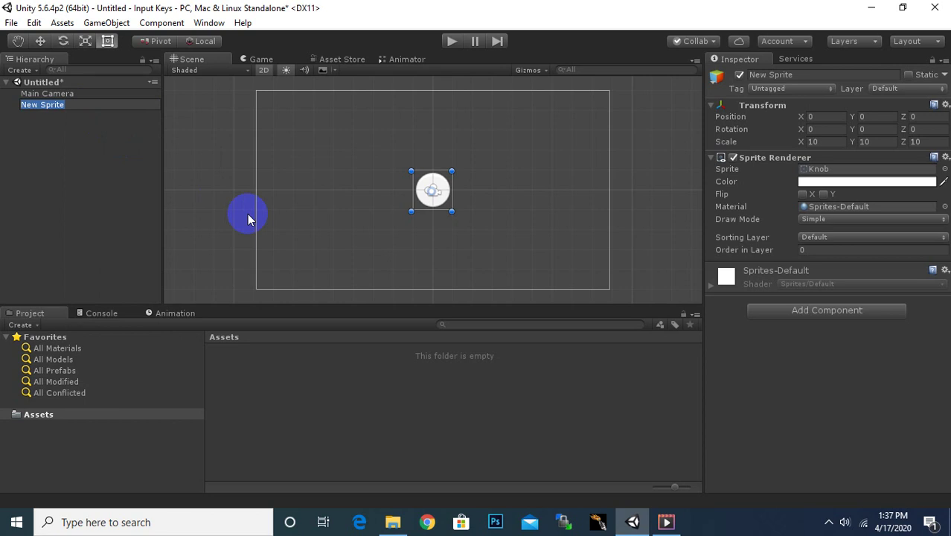
{"action": "type", "text": "Ball"}
{"action": "key", "text": "Return"}
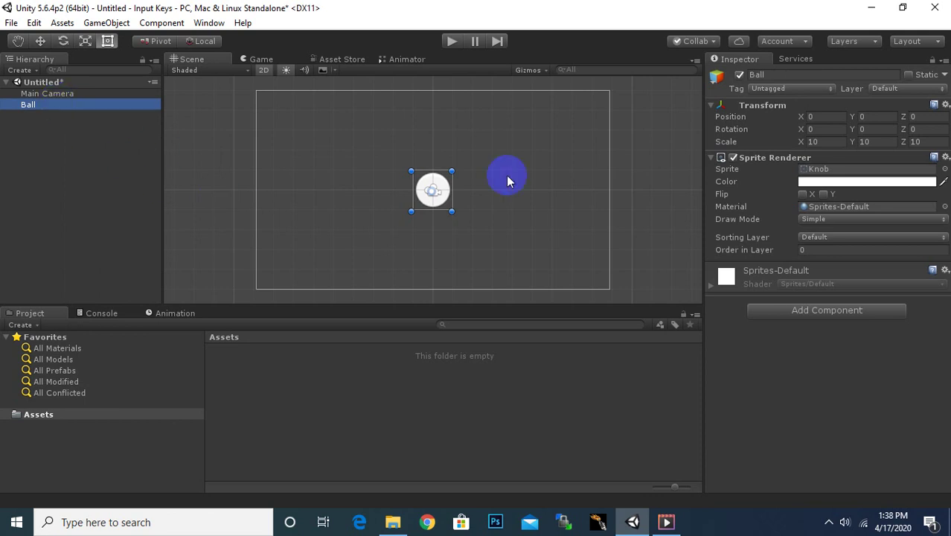
Select the Ball in the Scene view and widen the Assets pane of the Project panel.
{"action": "left_click", "coordinate": [433, 191]}
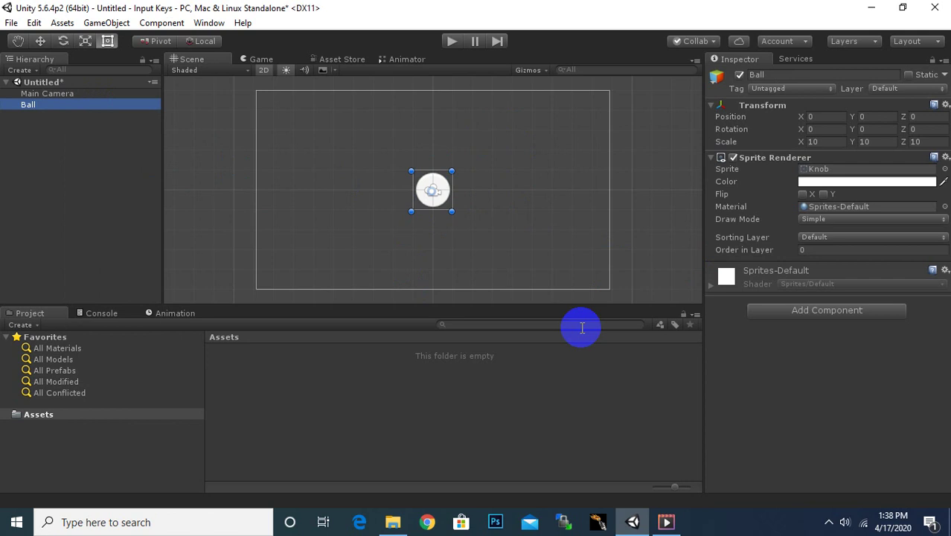
{"action": "left_click", "coordinate": [426, 187]}
{"action": "left_click", "coordinate": [454, 199]}
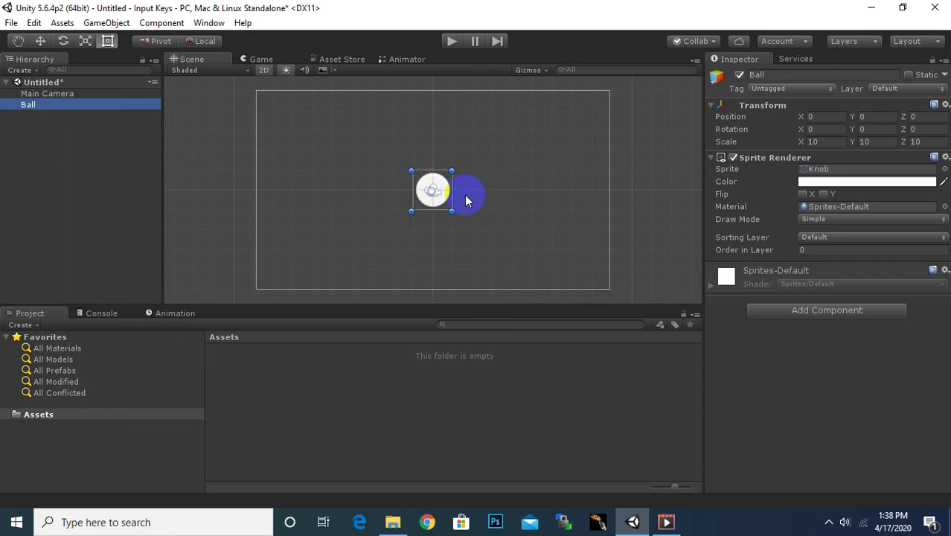
{"action": "left_click", "coordinate": [438, 191]}
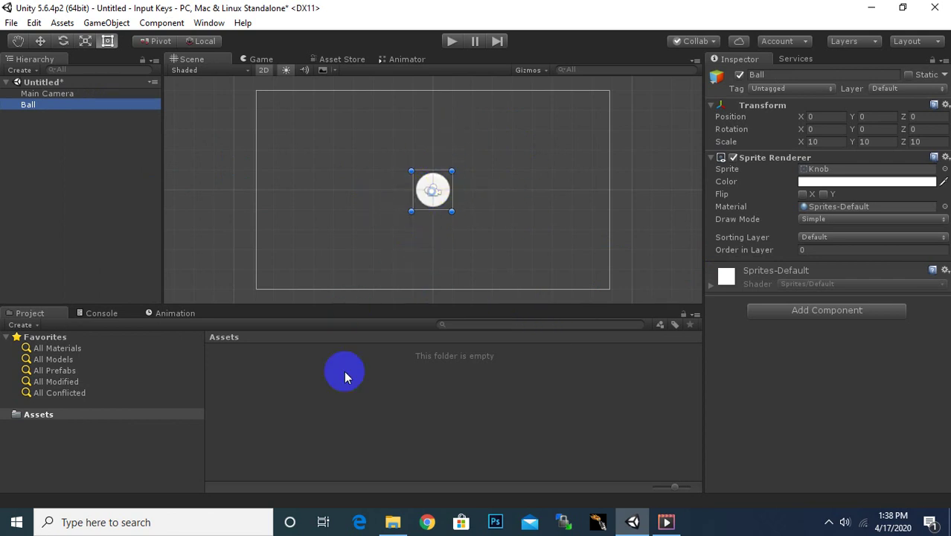
{"action": "left_click_drag", "start_coordinate": [206, 355], "coordinate": [169, 366]}
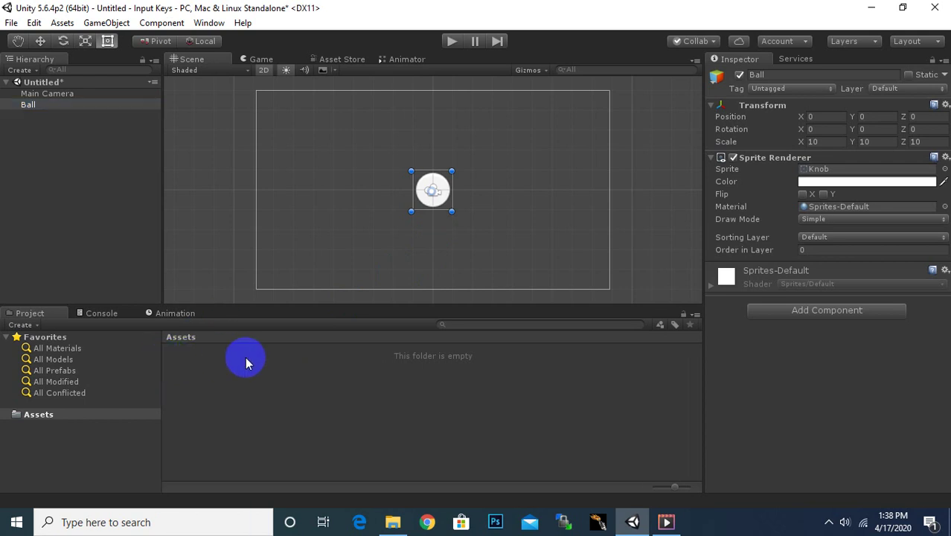
Create a C# script named BallController in Assets and bring it up in MonoDevelop.
{"action": "right_click", "coordinate": [227, 376]}
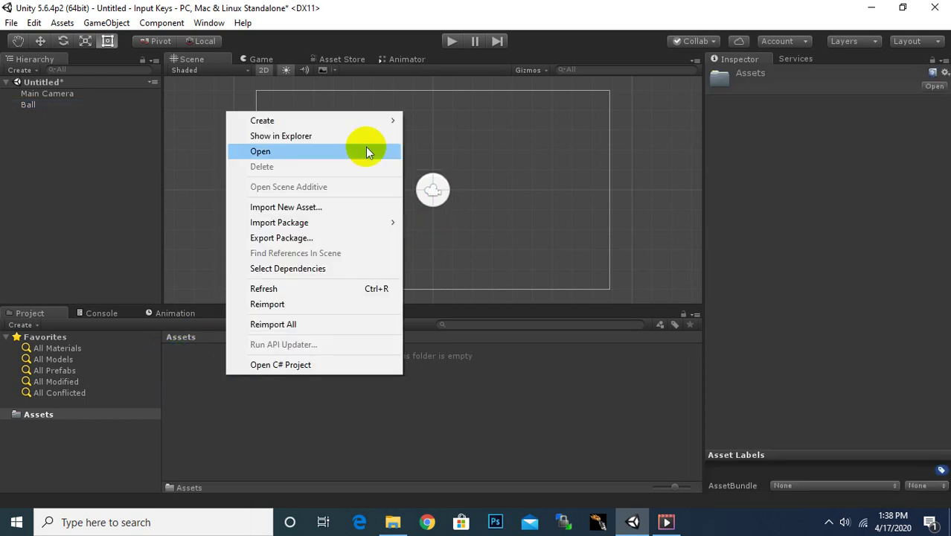
{"action": "mouse_move", "coordinate": [357, 125]}
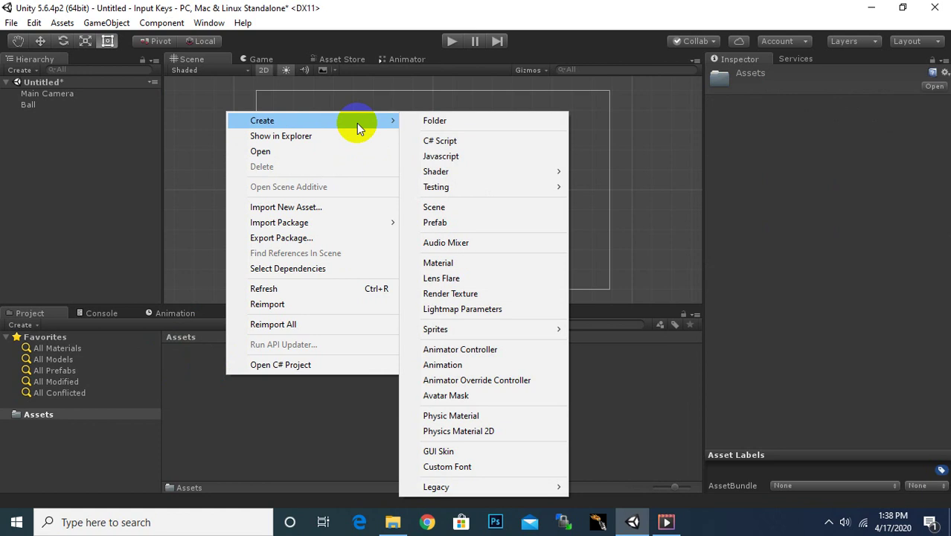
{"action": "left_click", "coordinate": [445, 140]}
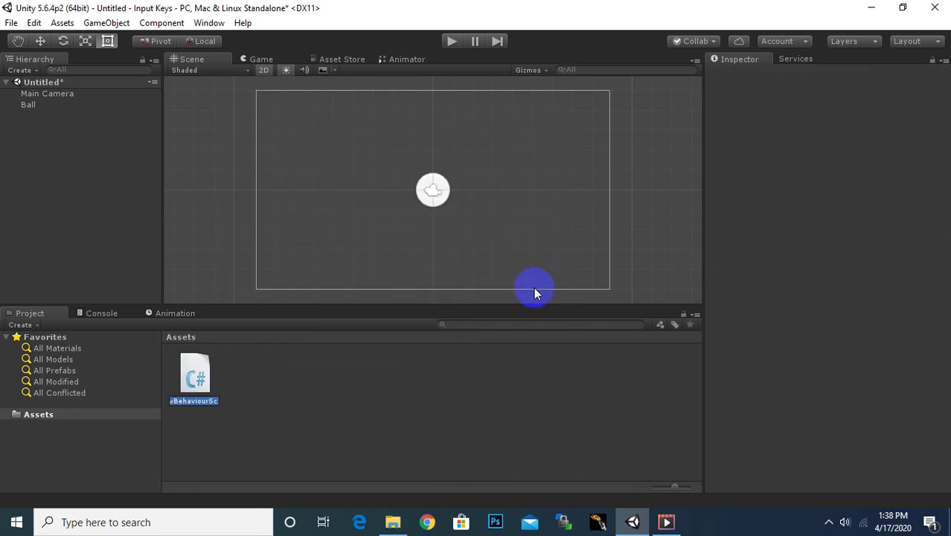
{"action": "type", "text": "BallC"}
{"action": "type", "text": "ontro"}
{"action": "type", "text": "ller"}
{"action": "key", "text": "Return"}
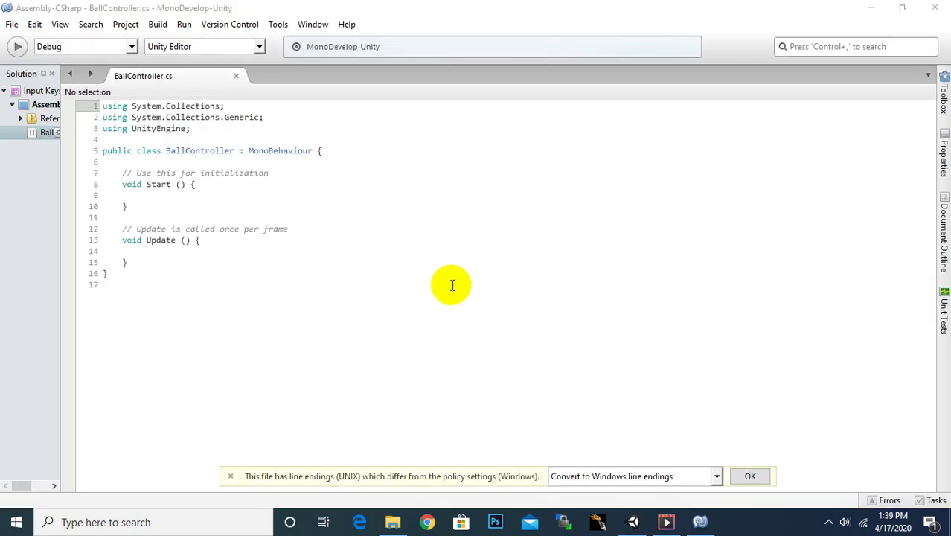
{"action": "left_click", "coordinate": [452, 283]}
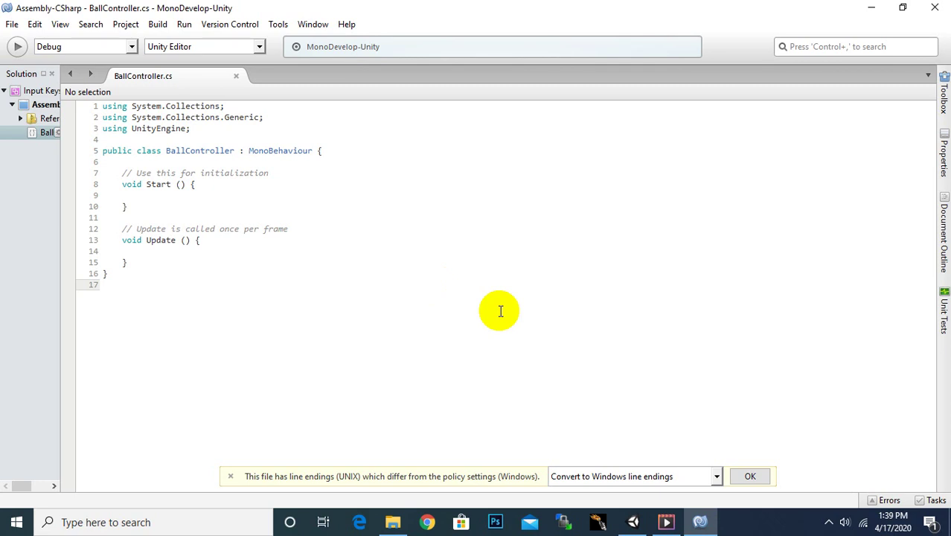
{"action": "scroll", "coordinate": [500, 311], "scroll_direction": "up", "scroll_amount": 2, "text": "ctrl"}
{"action": "scroll", "coordinate": [500, 311], "scroll_direction": "up", "scroll_amount": 2, "text": "ctrl"}
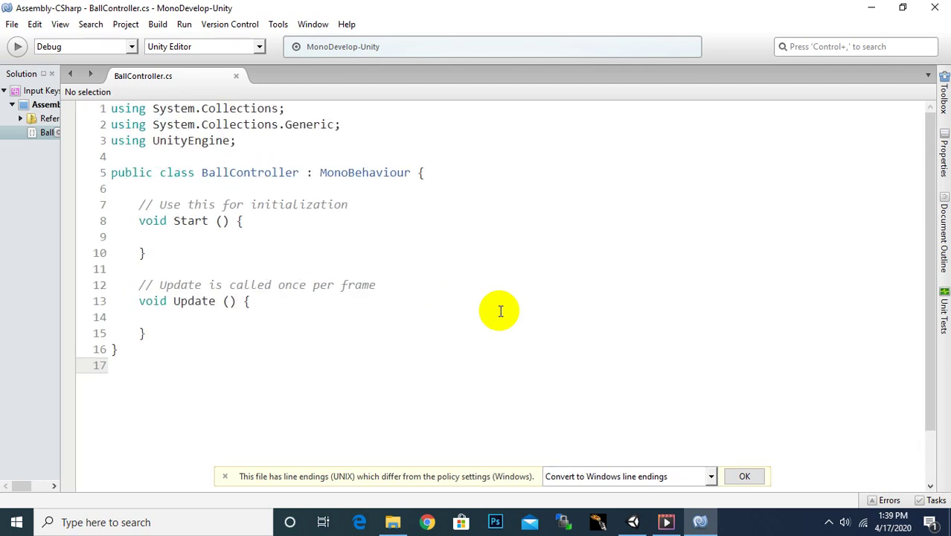
{"action": "scroll", "coordinate": [500, 311], "scroll_direction": "up", "scroll_amount": 1, "text": "ctrl"}
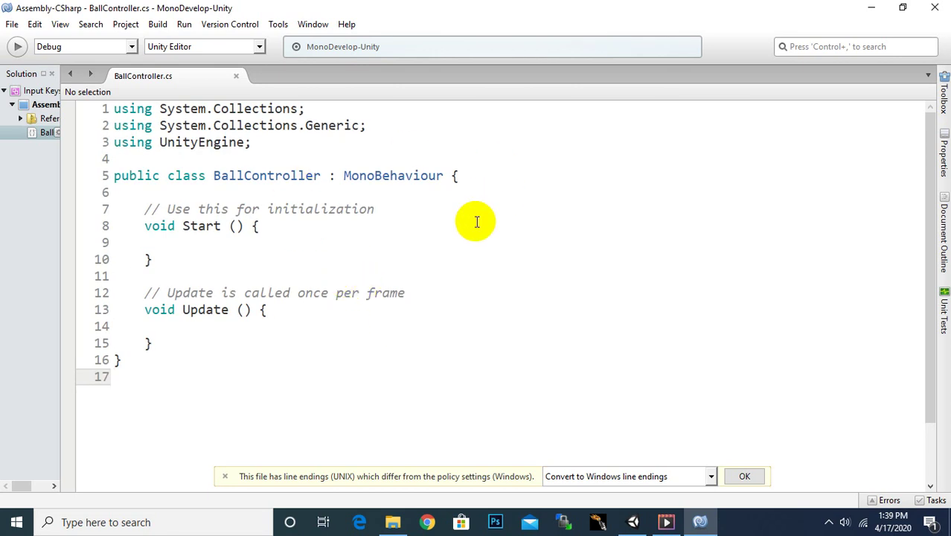
{"action": "mouse_move", "coordinate": [145, 209]}
{"action": "left_mouse_down"}
{"action": "mouse_move", "coordinate": [219, 253]}
{"action": "mouse_move", "coordinate": [147, 205]}
{"action": "left_mouse_up"}
{"action": "left_click", "coordinate": [315, 227]}
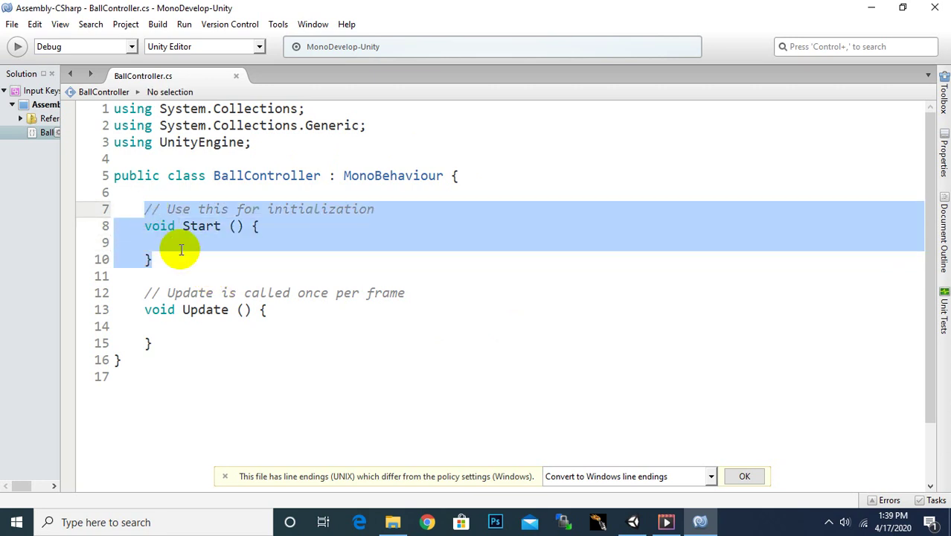
{"action": "left_click", "coordinate": [192, 324]}
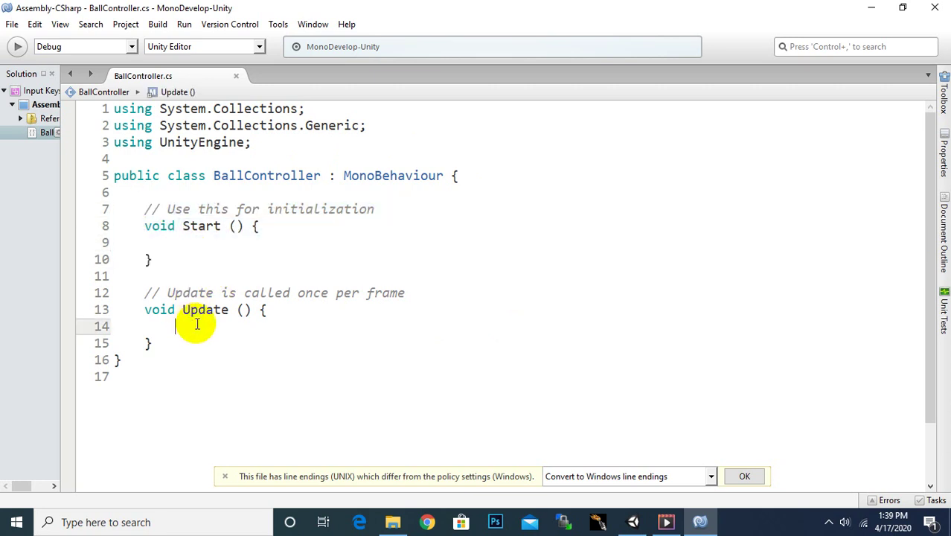
{"action": "scroll", "coordinate": [300, 243], "scroll_direction": "down", "scroll_amount": 2}
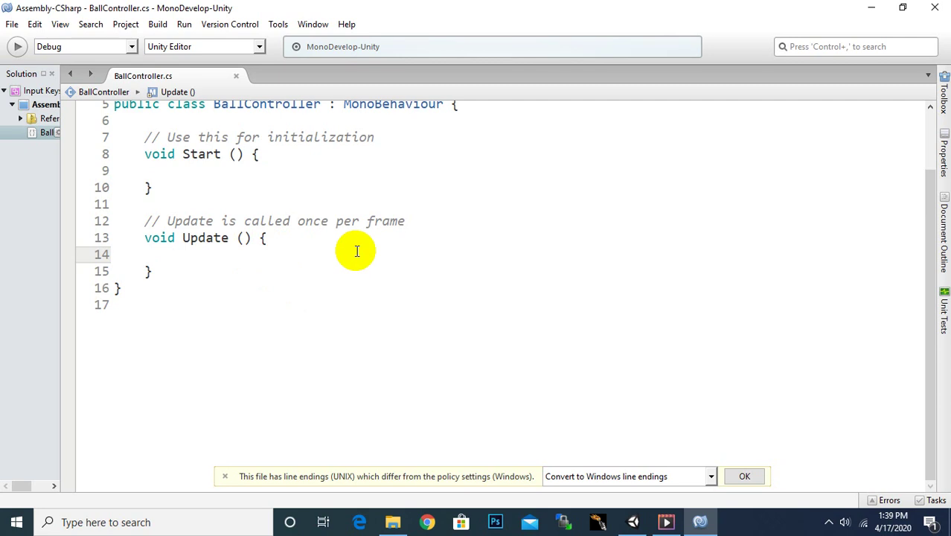
Write an if (Input.GetKey("up")) block with an empty body inside Update.
{"action": "type", "text": "if"}
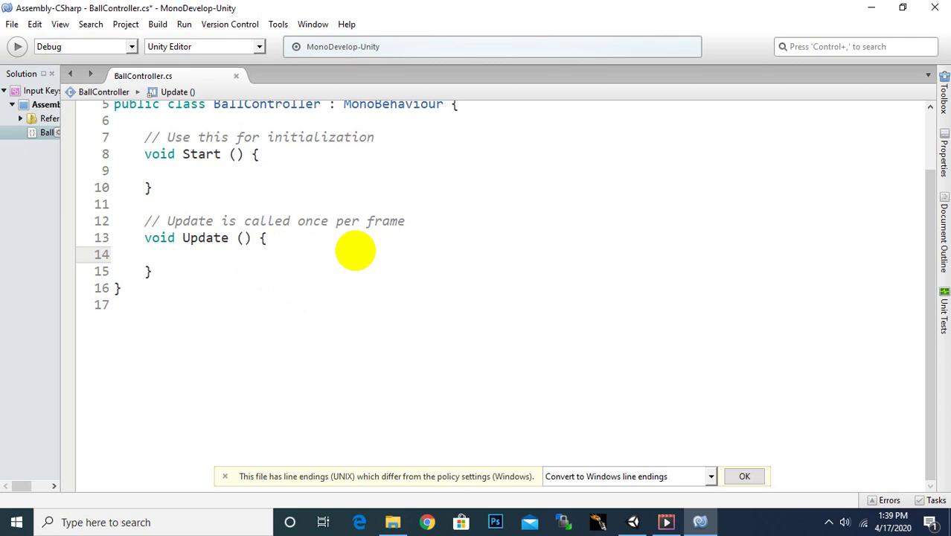
{"action": "type", "text": "("}
{"action": "type", "text": "Input"}
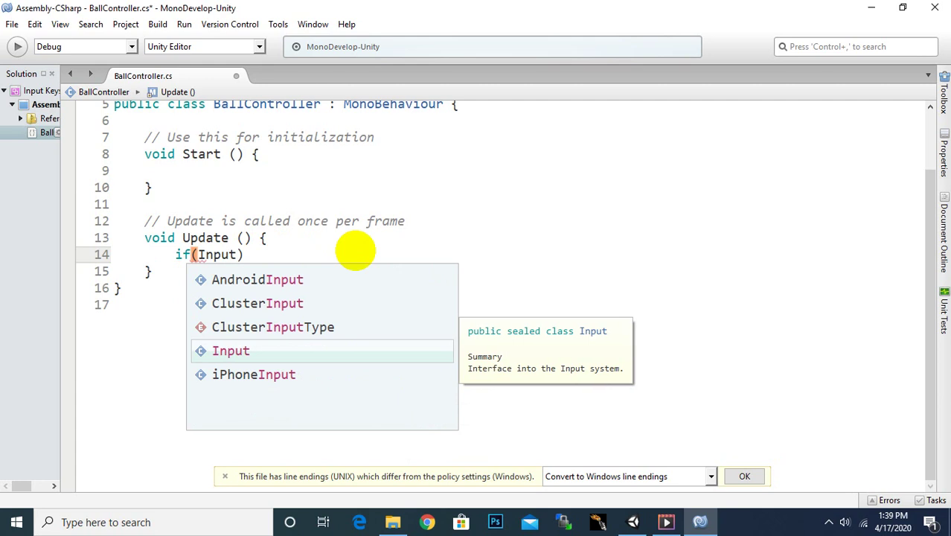
{"action": "type", "text": ".ge"}
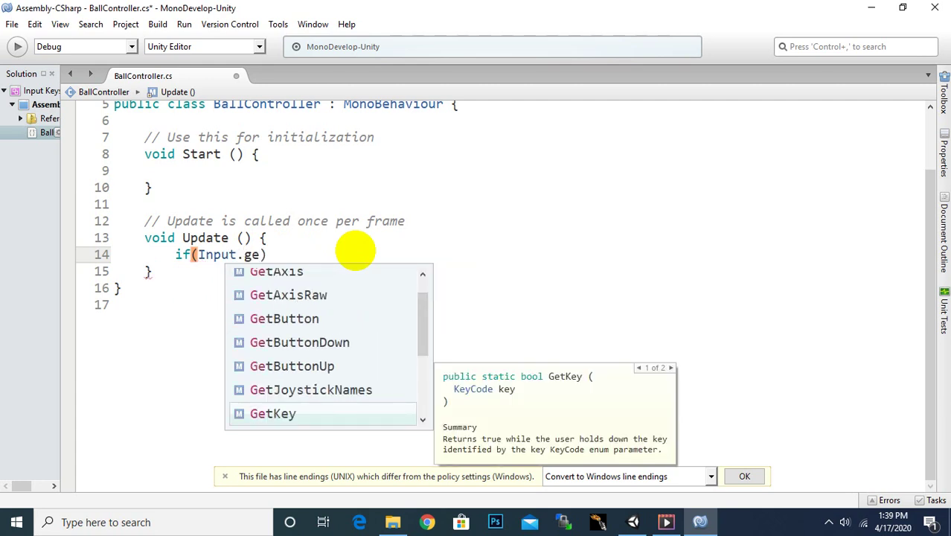
{"action": "key", "text": "Return"}
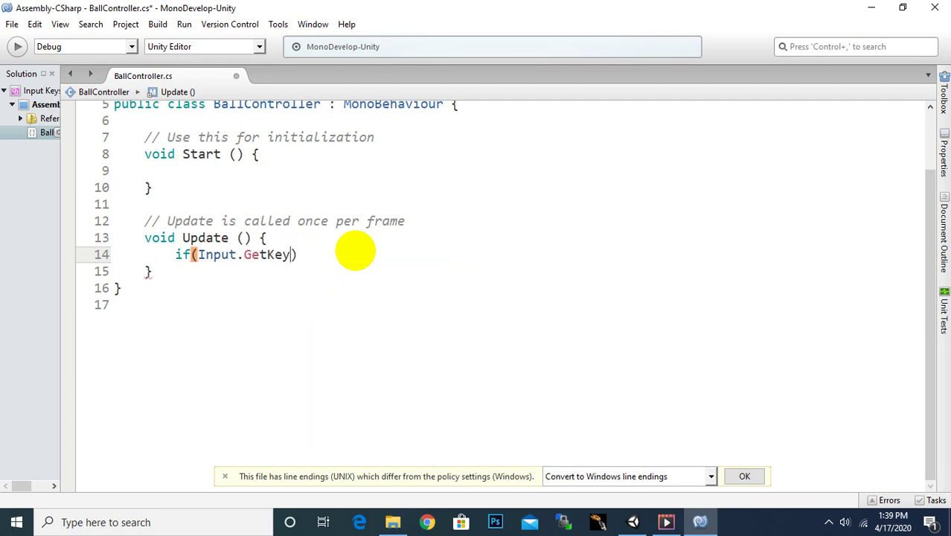
{"action": "type", "text": "()"}
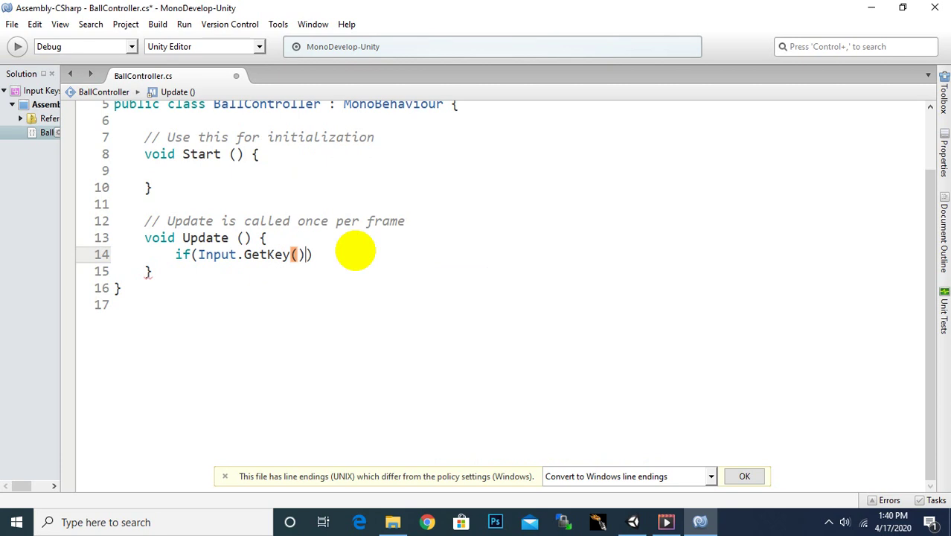
{"action": "type", "text": "\""}
{"action": "key", "text": "BackSpace"}
{"action": "key", "text": "BackSpace"}
{"action": "key", "text": "BackSpace"}
{"action": "type", "text": "up"}
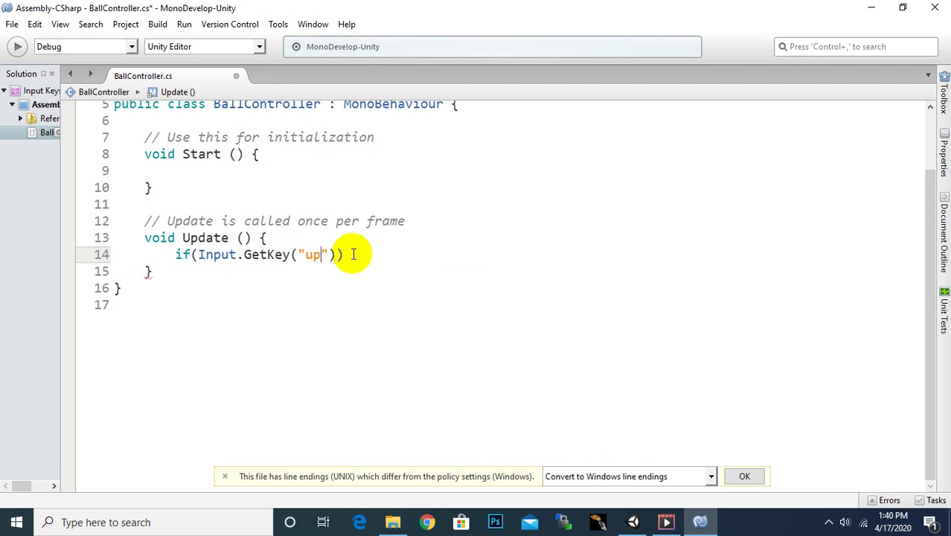
{"action": "left_click", "coordinate": [354, 253]}
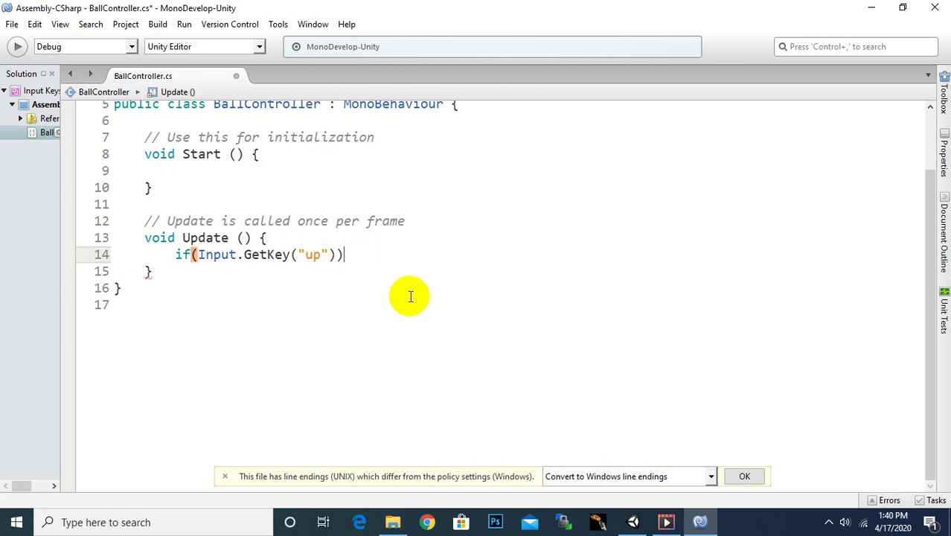
{"action": "type", "text": "{"}
{"action": "key", "text": "Return"}
{"action": "type", "text": "}"}
{"action": "key", "text": "Return"}
{"action": "key", "text": "Return"}
{"action": "key", "text": "Return"}
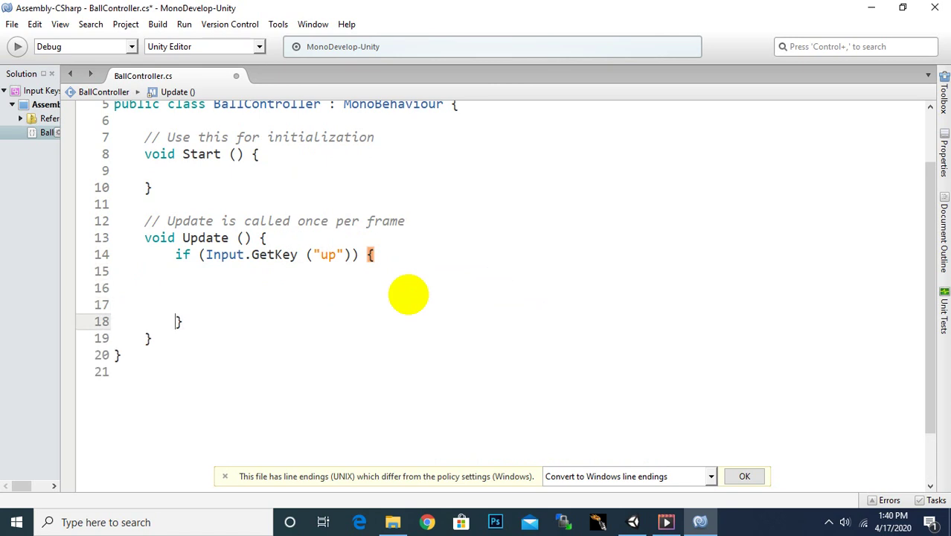
{"action": "key", "text": "Up"}
{"action": "key", "text": "Up"}
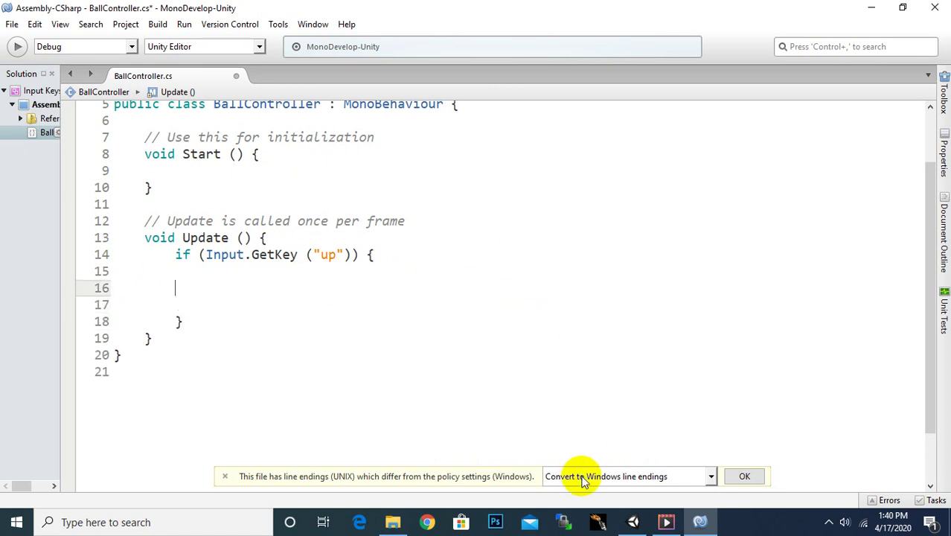
{"action": "left_click", "coordinate": [631, 521]}
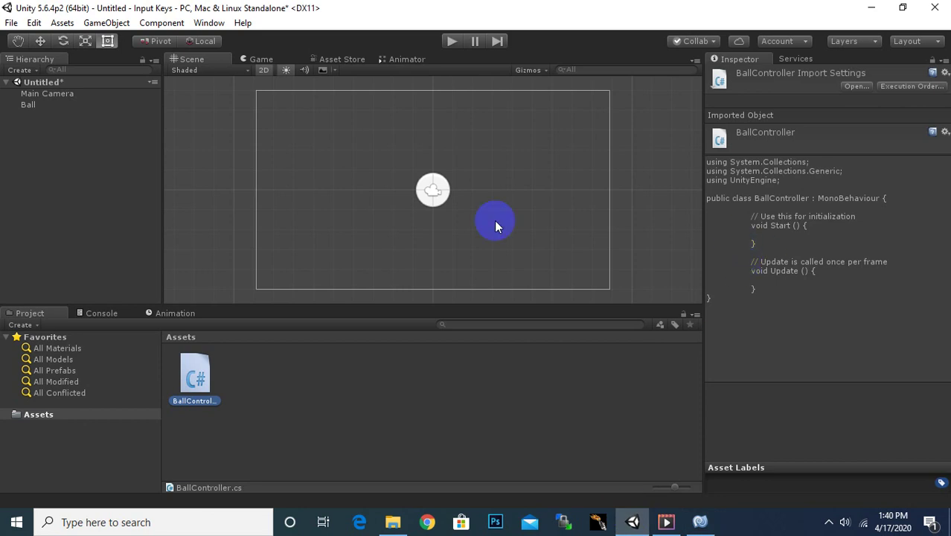
{"action": "left_click", "coordinate": [29, 104]}
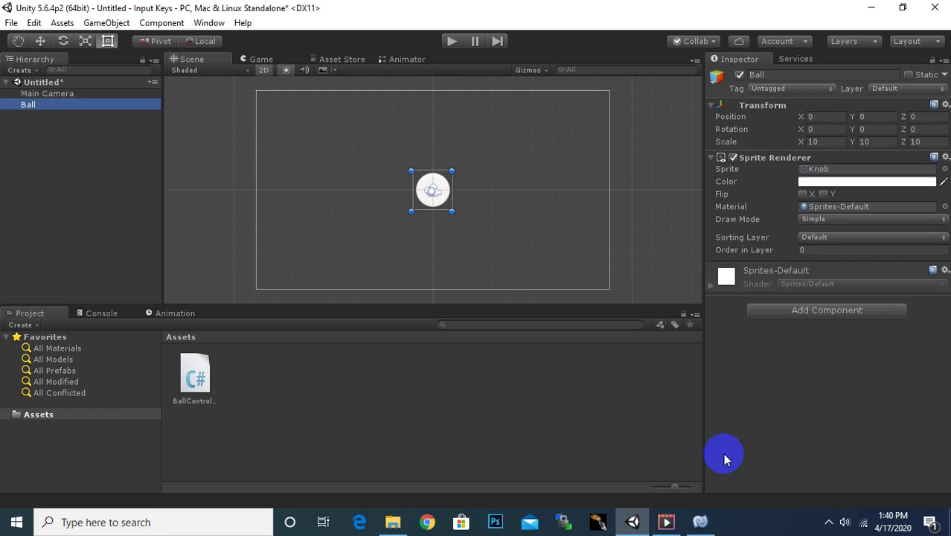
{"action": "left_click", "coordinate": [701, 521]}
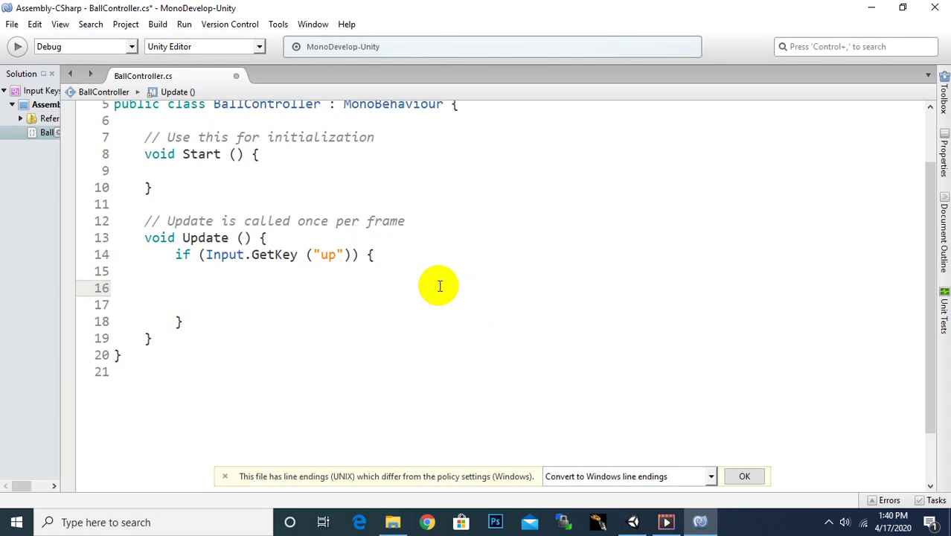
Type this.transform.position = new Vector3() inside the up-key block.
{"action": "type", "text": "this.t"}
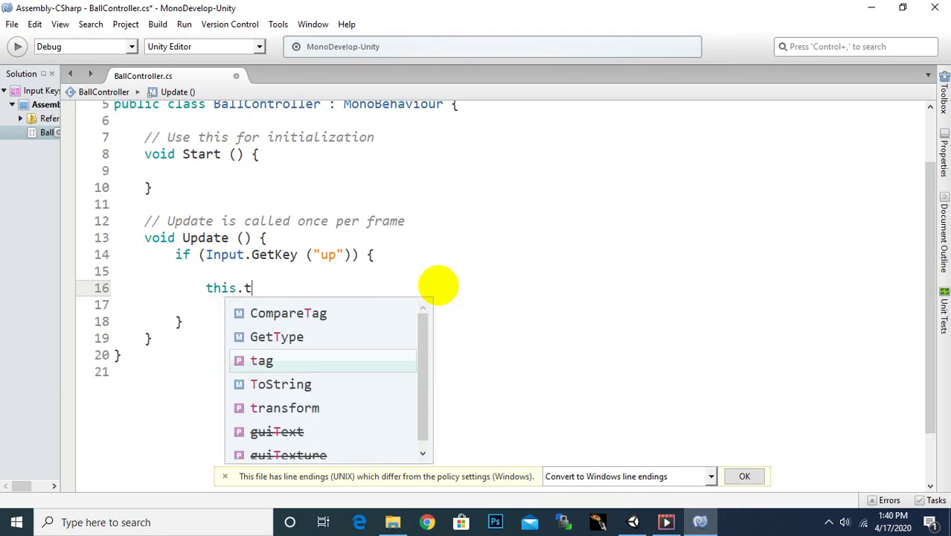
{"action": "type", "text": "ra"}
{"action": "key", "text": "Return"}
{"action": "type", "text": "."}
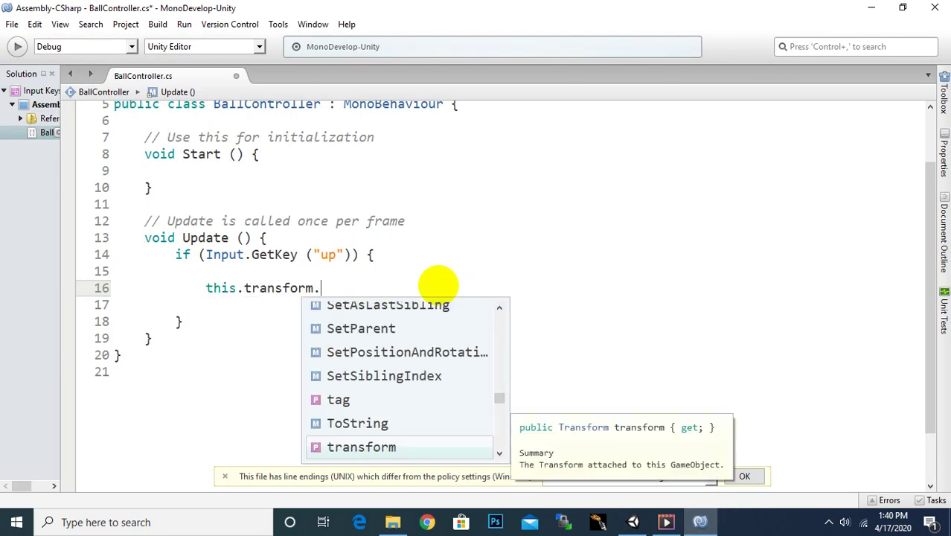
{"action": "type", "text": "pos"}
{"action": "key", "text": "Return"}
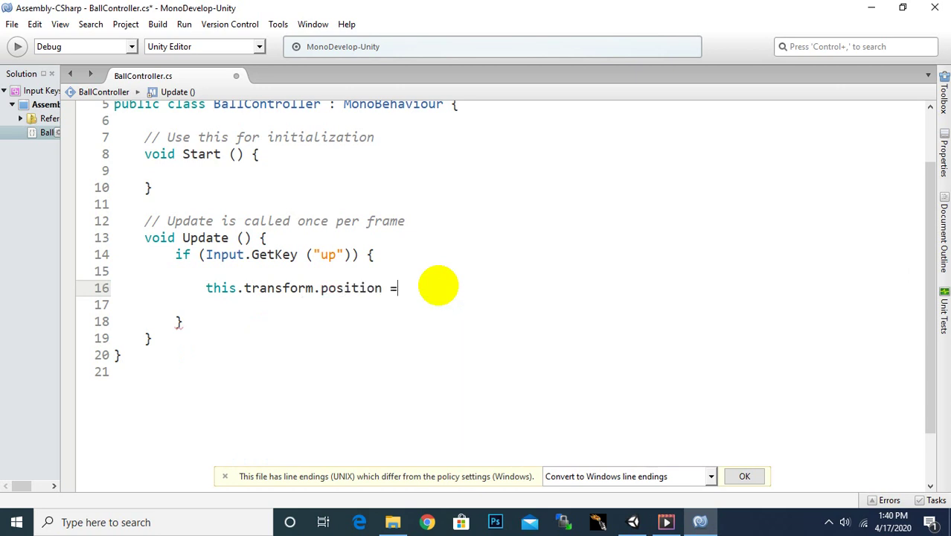
{"action": "type", "text": "new"}
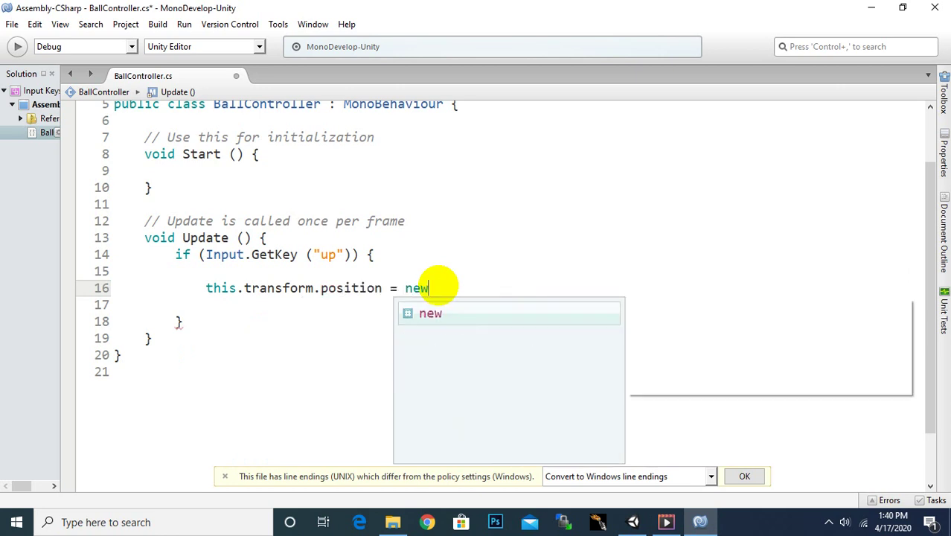
{"action": "key", "text": "Escape"}
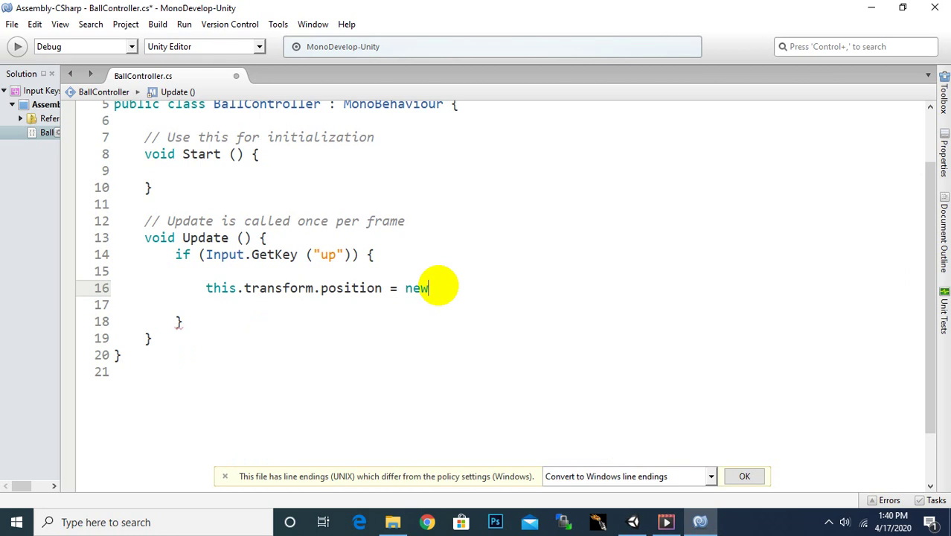
{"action": "type", "text": " Vec"}
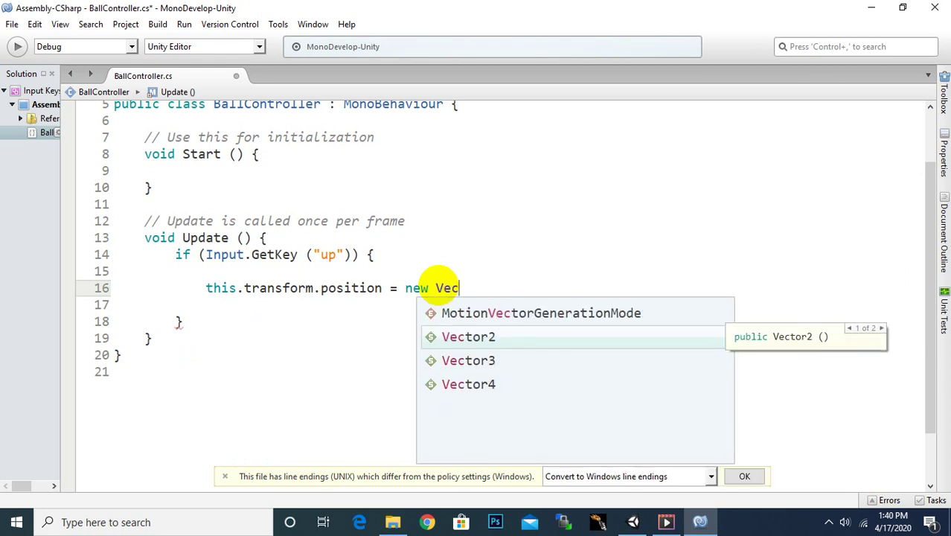
{"action": "key", "text": "Down"}
{"action": "key", "text": "Return"}
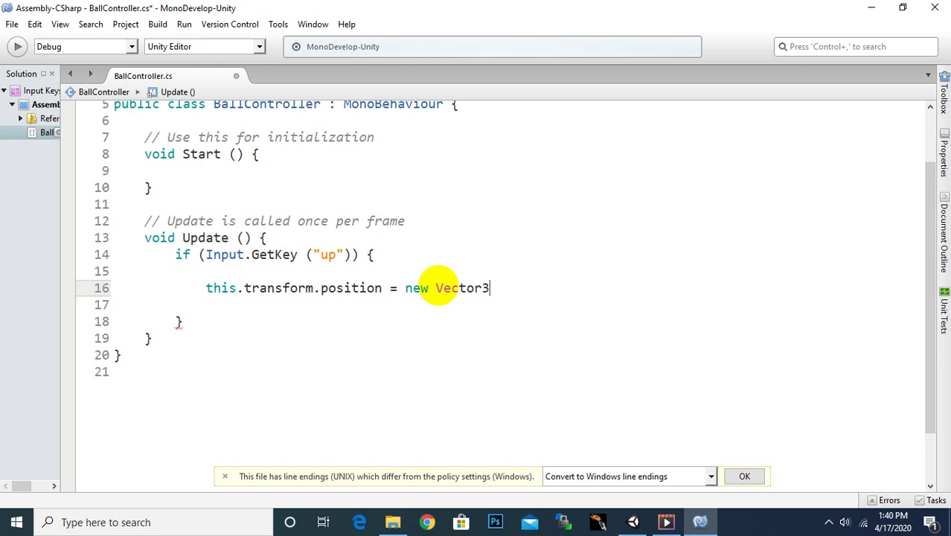
{"action": "type", "text": "()"}
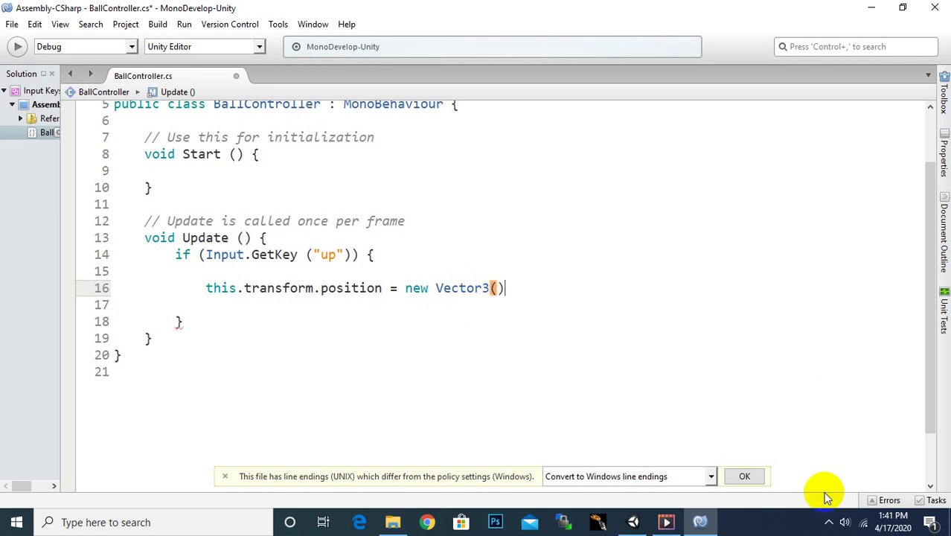
Spread the Vector3 parentheses over blank lines and place the caret on the argument line.
{"action": "left_click", "coordinate": [828, 521]}
{"action": "left_click", "coordinate": [496, 286]}
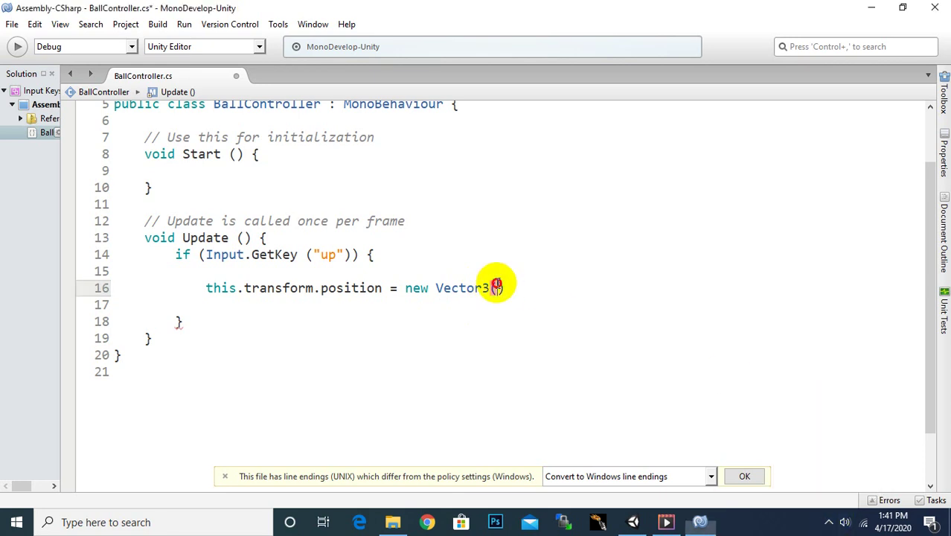
{"action": "key", "text": "Return"}
{"action": "key", "text": "Return"}
{"action": "key", "text": "Return"}
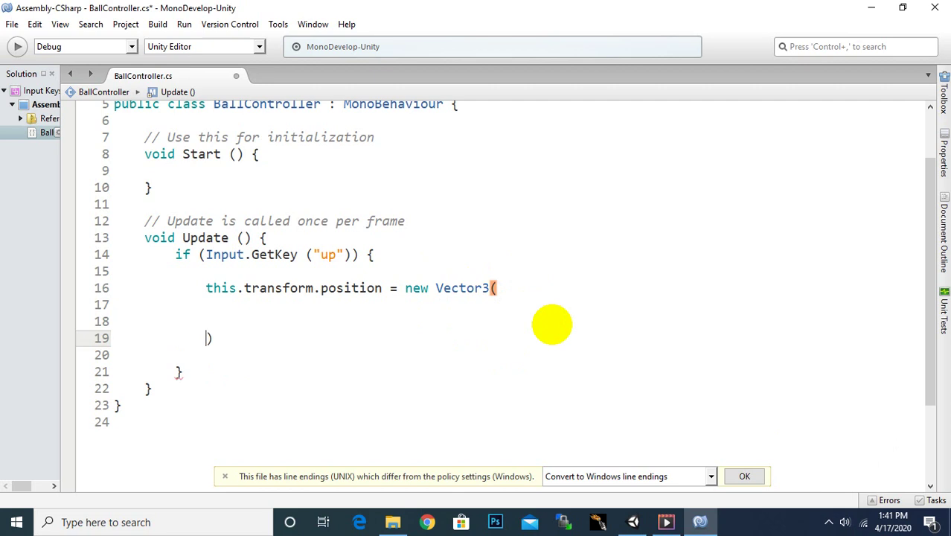
{"action": "key", "text": "Return"}
{"action": "left_click", "coordinate": [486, 319]}
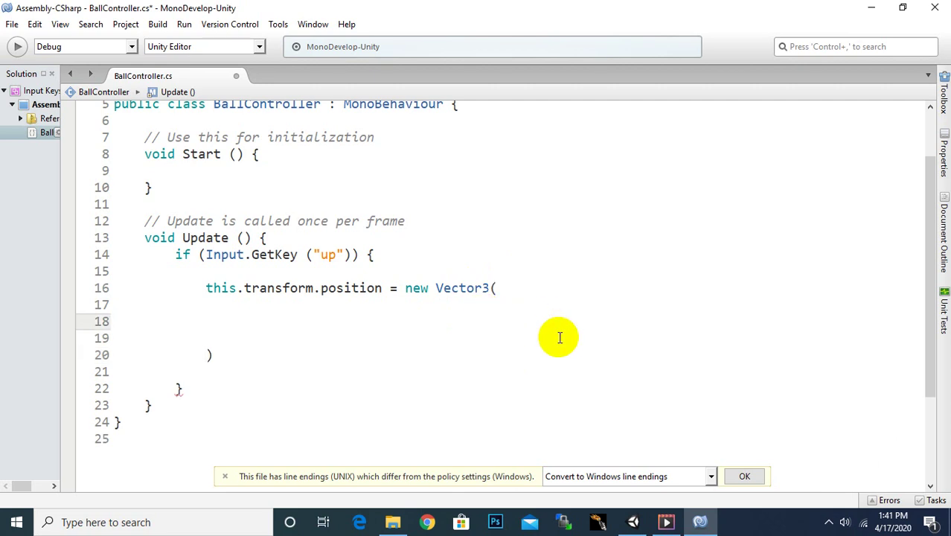
Enter this.transform.position.x, as the first Vector3 argument on line 18.
{"action": "type", "text": "this.t"}
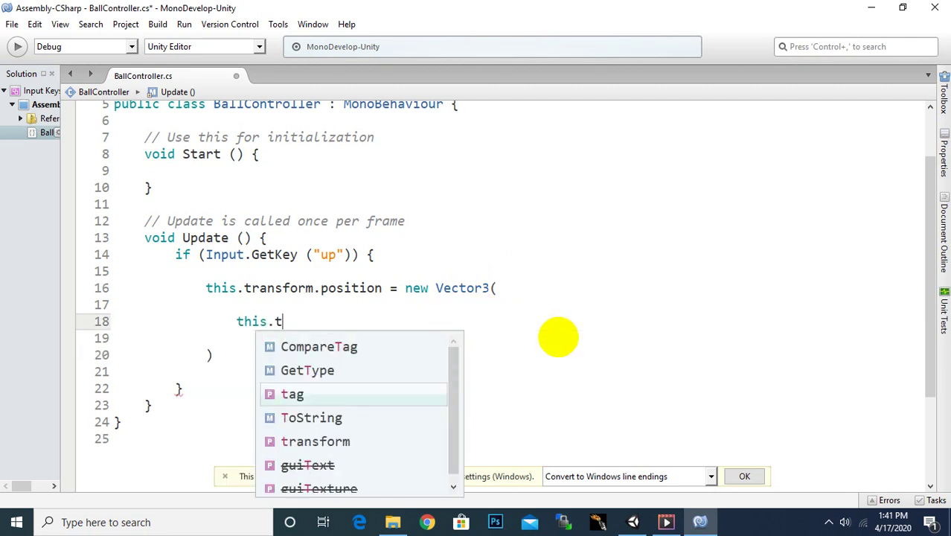
{"action": "type", "text": "ra"}
{"action": "key", "text": "Return"}
{"action": "type", "text": ".p"}
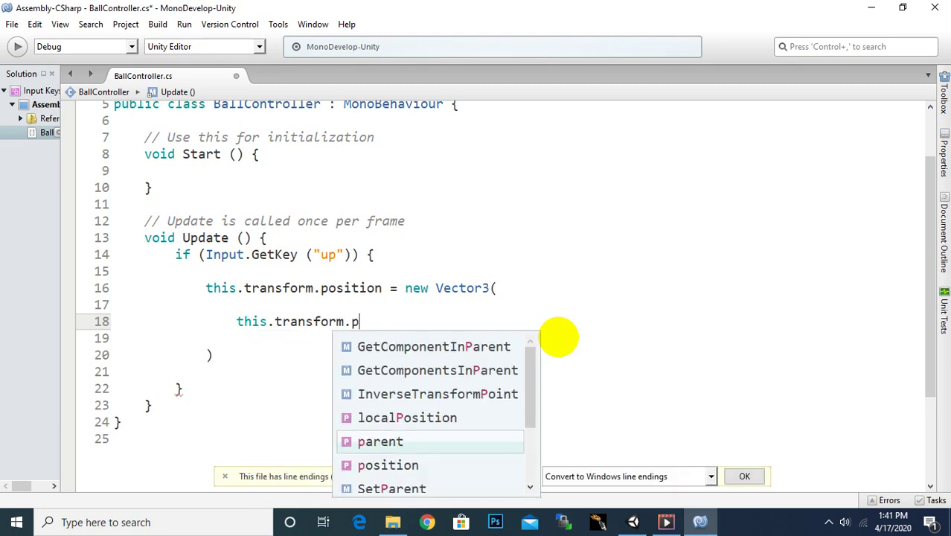
{"action": "type", "text": "o"}
{"action": "key", "text": "Return"}
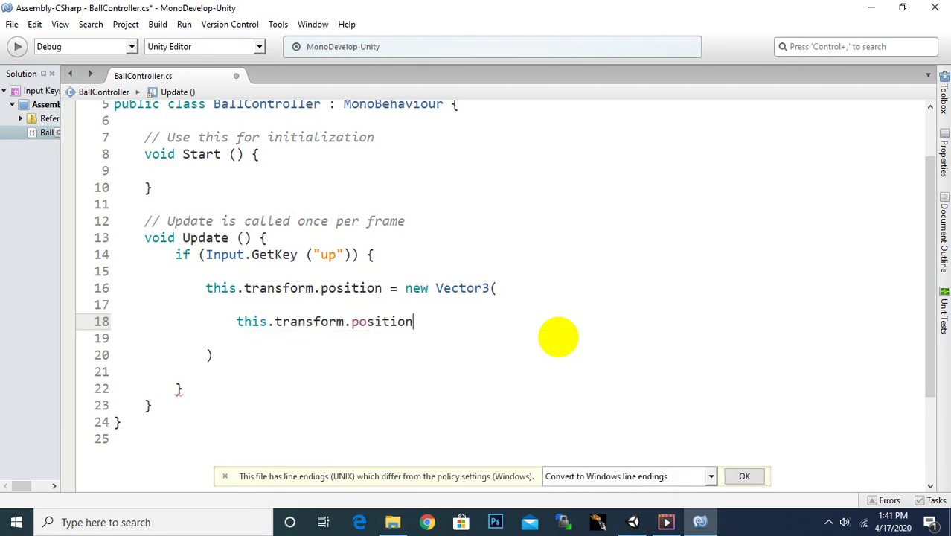
{"action": "type", "text": ".x"}
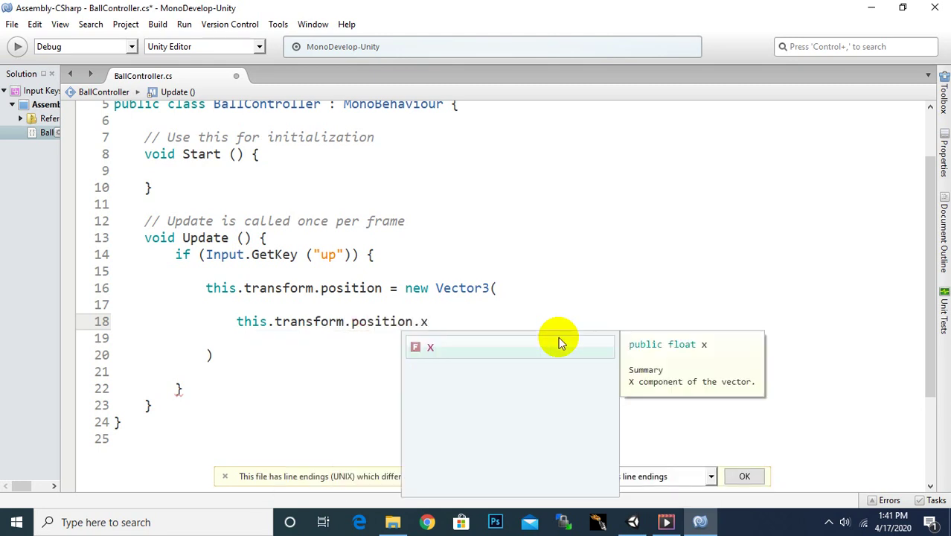
{"action": "type", "text": ",,"}
{"action": "key", "text": "BackSpace"}
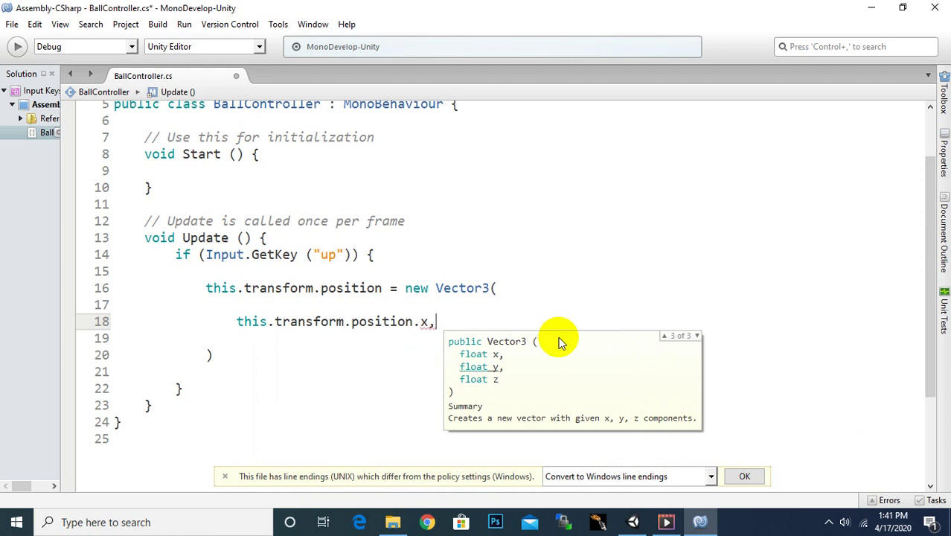
Duplicate the x-component line onto lines 19 and 20.
{"action": "left_click_drag", "start_coordinate": [438, 321], "coordinate": [231, 324]}
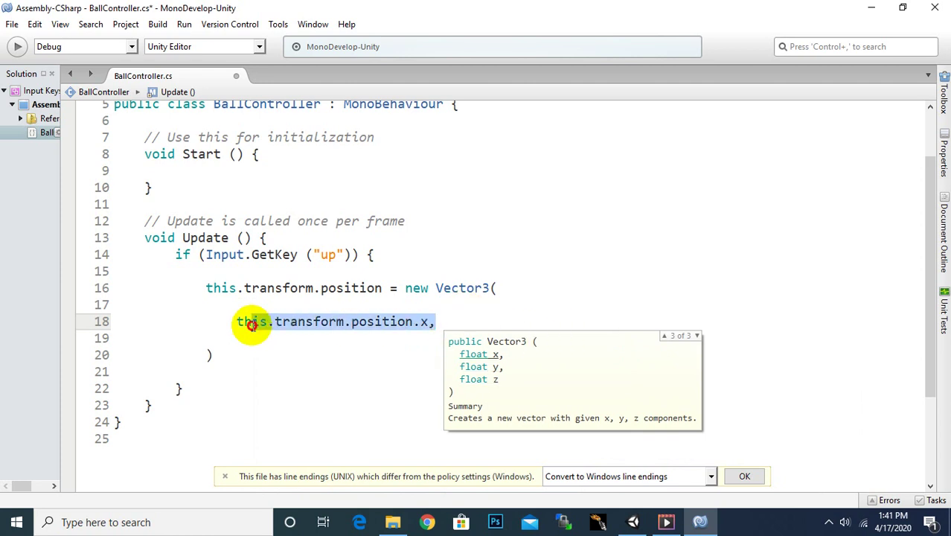
{"action": "key", "text": "ctrl+c"}
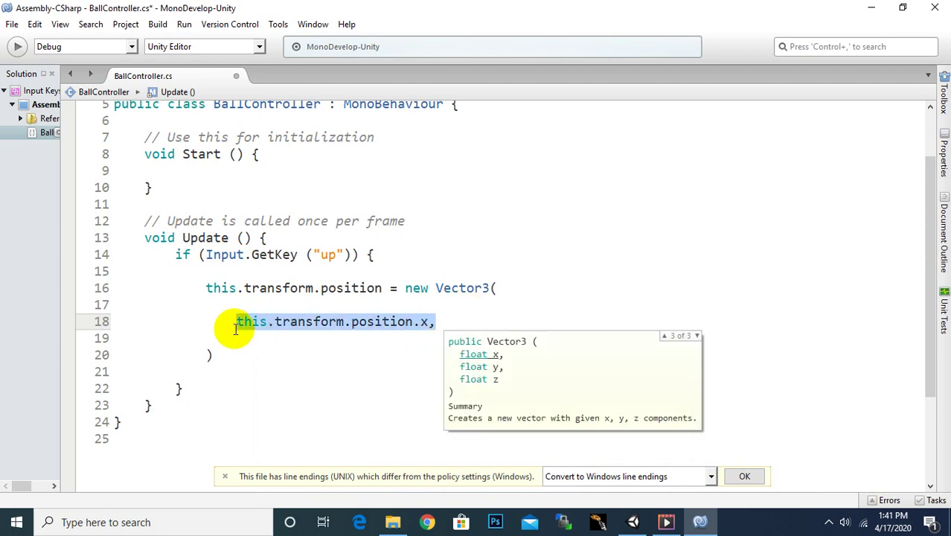
{"action": "left_click", "coordinate": [477, 321]}
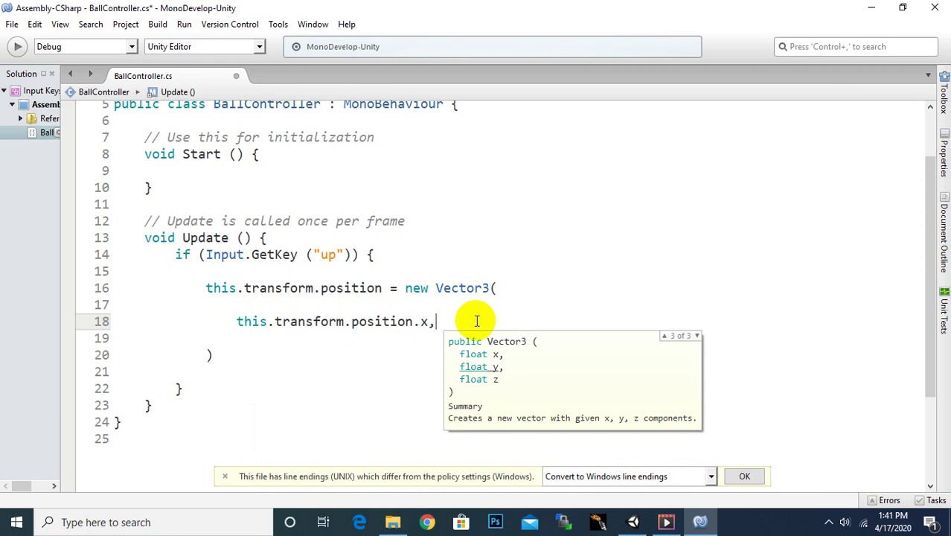
{"action": "key", "text": "Return"}
{"action": "key", "text": "ctrl+v"}
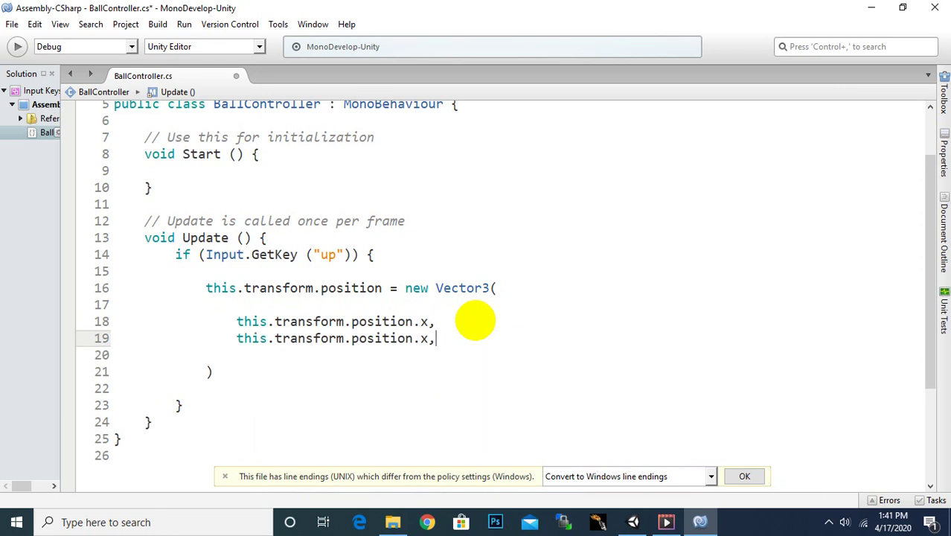
{"action": "key", "text": "Return"}
{"action": "key", "text": "ctrl+v"}
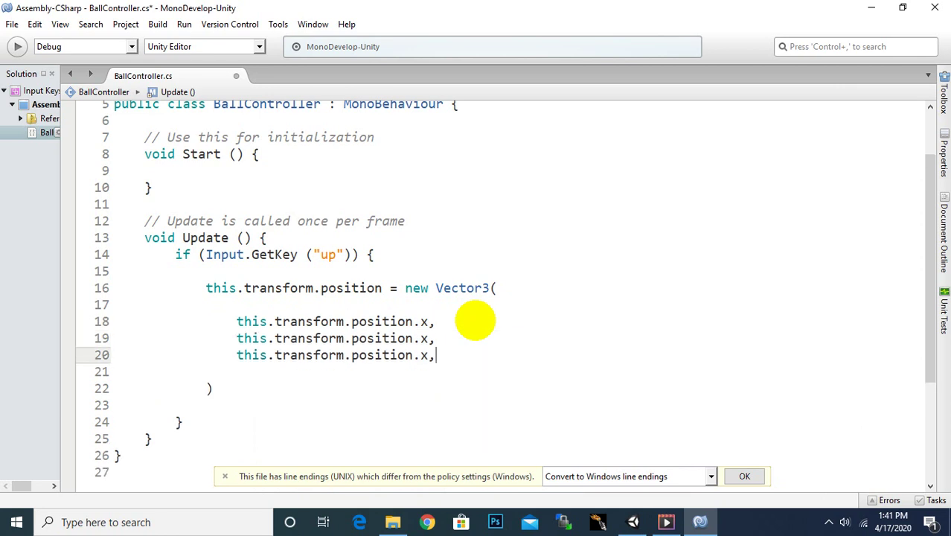
Change the copies to the y and z components and drop the comma after z.
{"action": "double_click", "coordinate": [423, 338]}
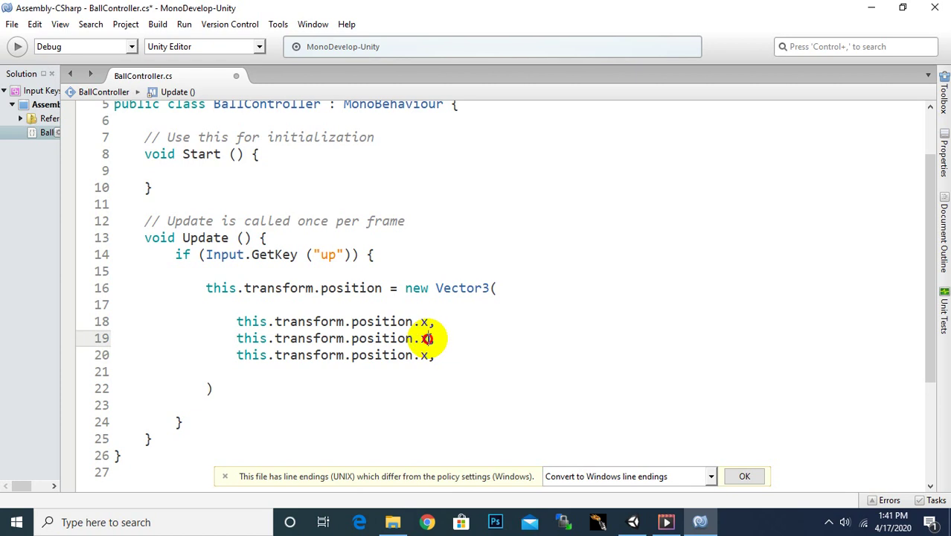
{"action": "type", "text": "y"}
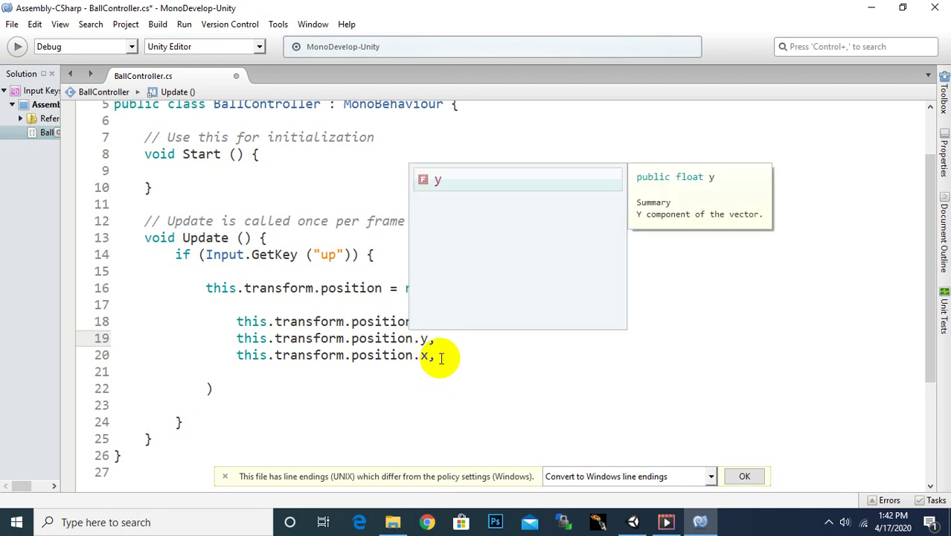
{"action": "double_click", "coordinate": [425, 355]}
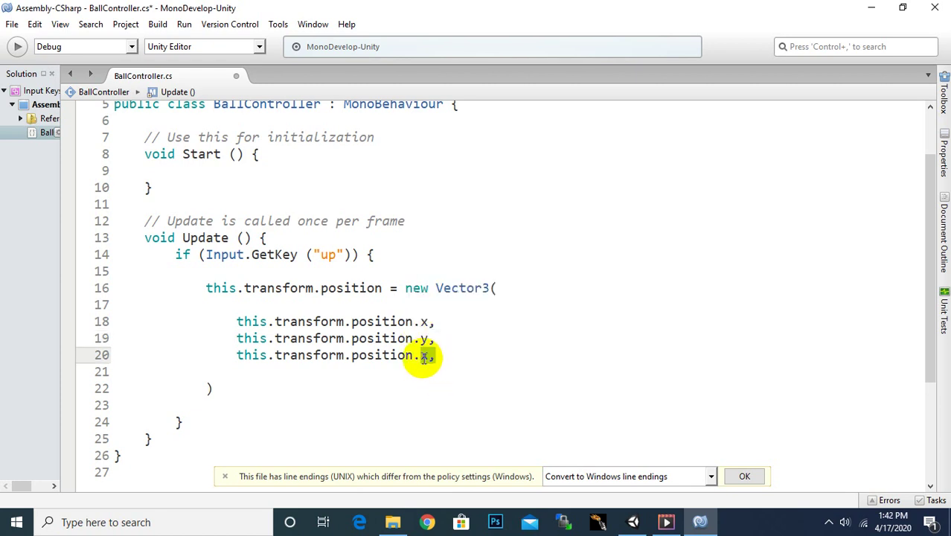
{"action": "type", "text": "z"}
{"action": "key", "text": "Delete"}
{"action": "left_click", "coordinate": [428, 385]}
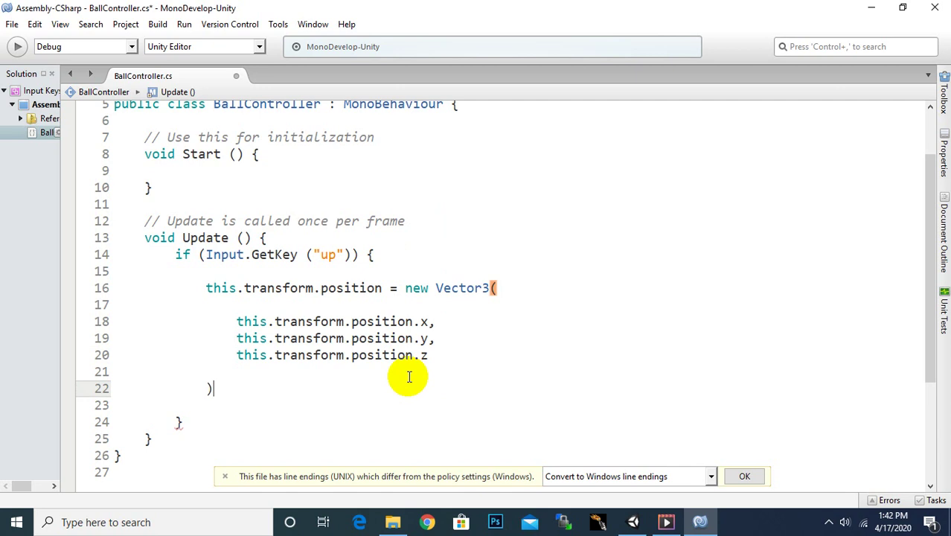
{"action": "left_click", "coordinate": [448, 355]}
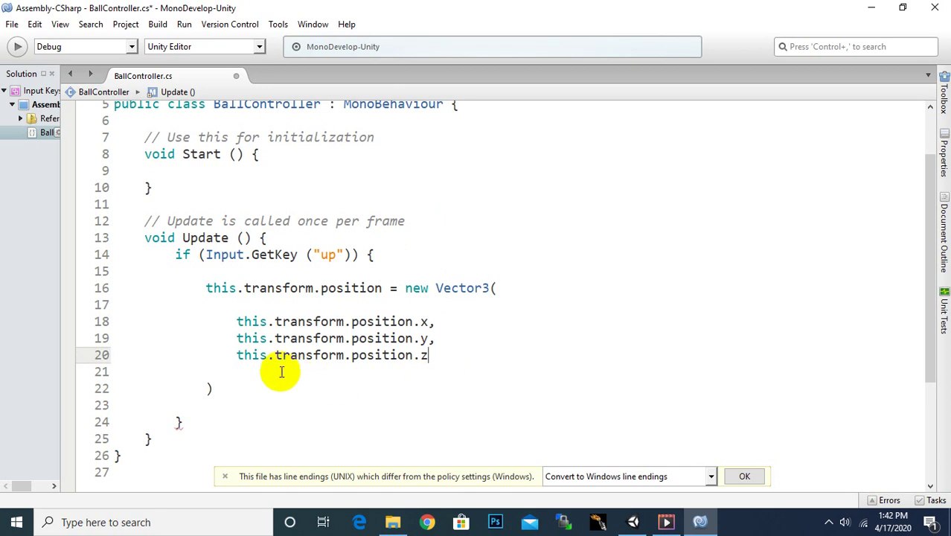
{"action": "left_click", "coordinate": [205, 388]}
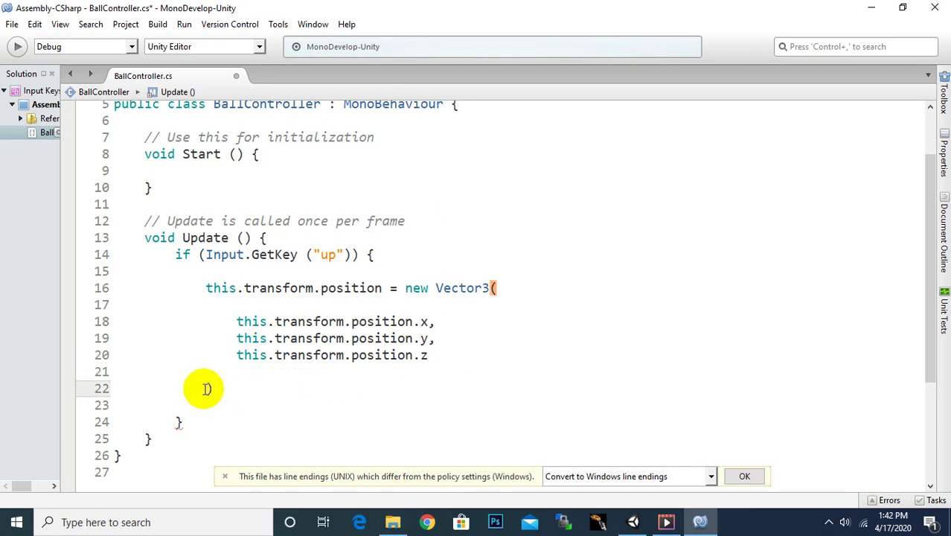
{"action": "left_click", "coordinate": [437, 357]}
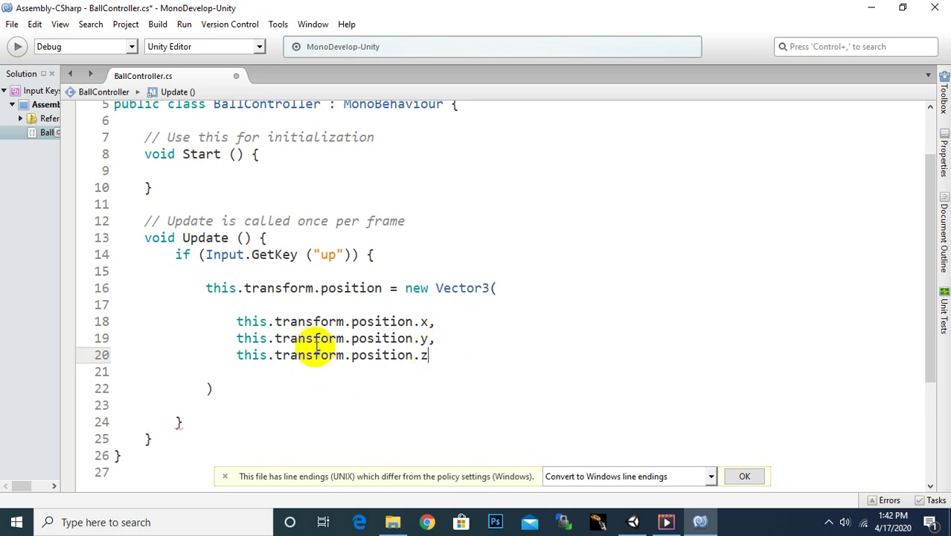
{"action": "double_click", "coordinate": [328, 255]}
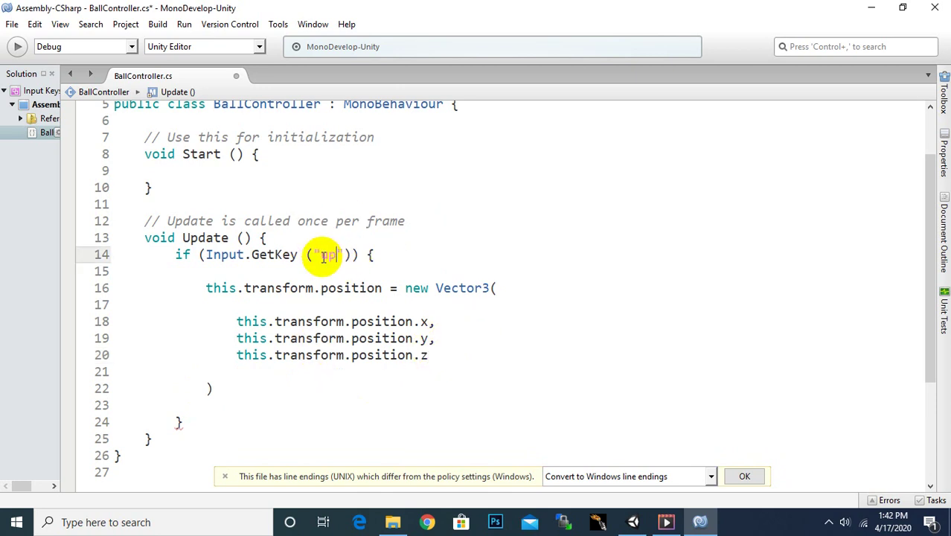
{"action": "left_click", "coordinate": [633, 521]}
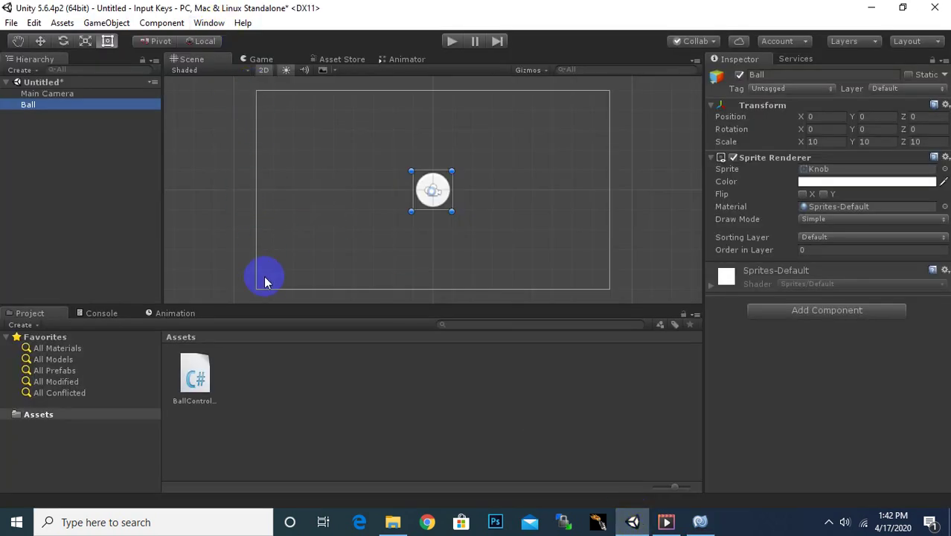
{"action": "left_click", "coordinate": [431, 185]}
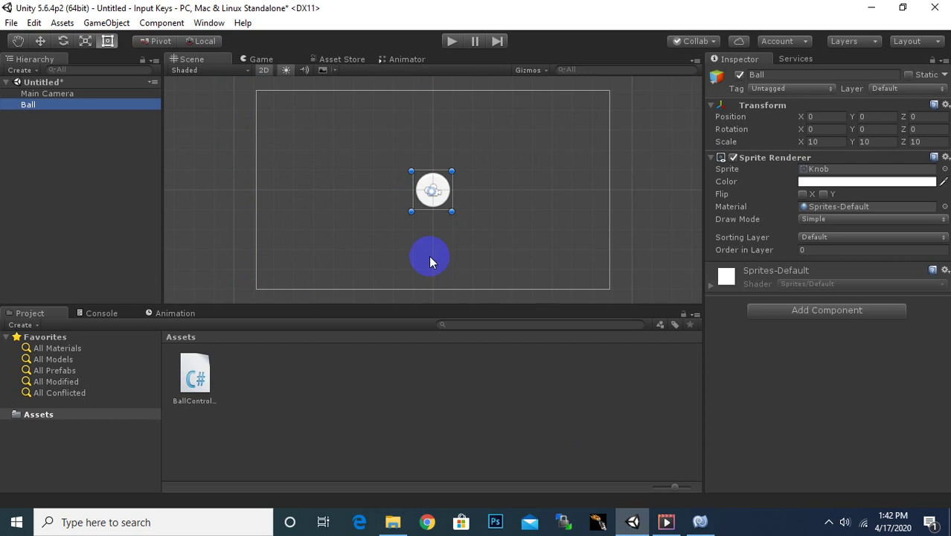
{"action": "left_click", "coordinate": [430, 186]}
{"action": "left_click", "coordinate": [422, 200]}
Retype the 'up' key name and make the y argument this.transform.position.y + 0.1f.
{"action": "left_click", "coordinate": [698, 520]}
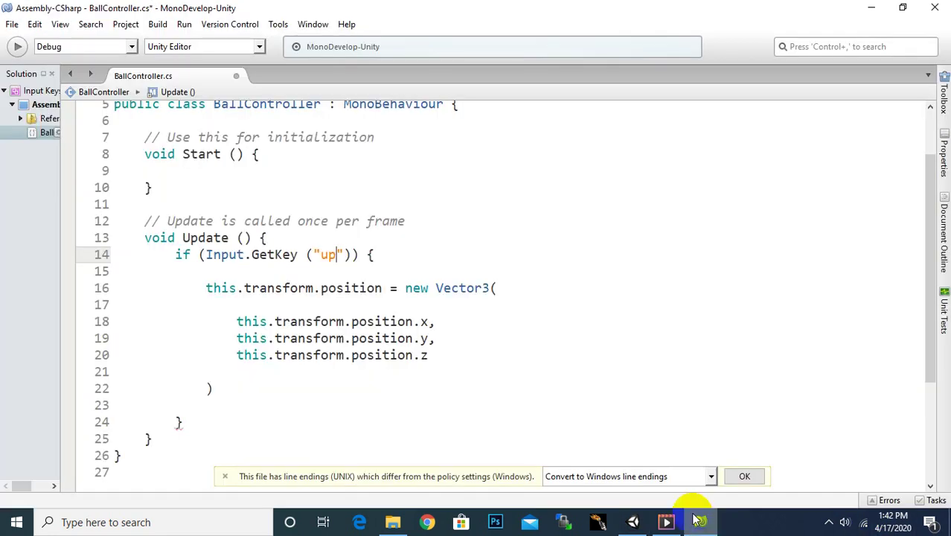
{"action": "double_click", "coordinate": [333, 257]}
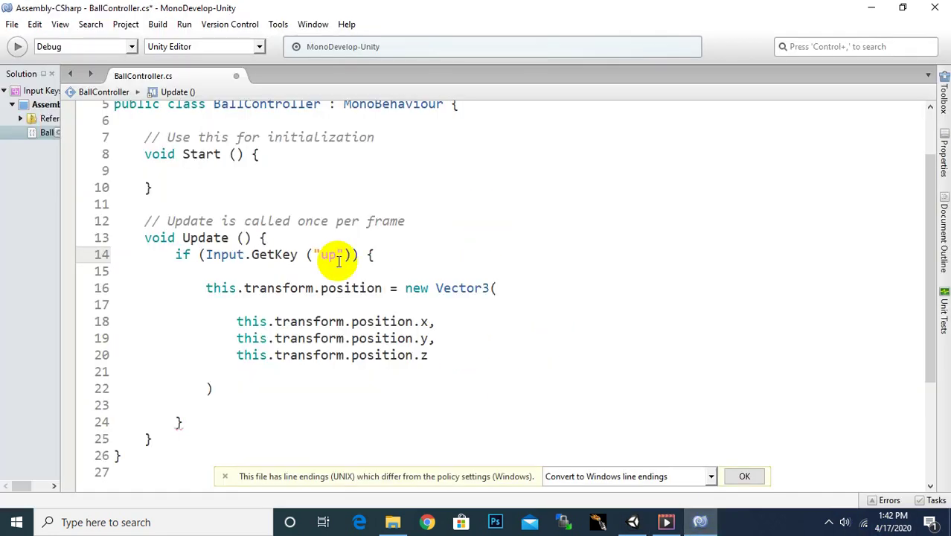
{"action": "type", "text": "up"}
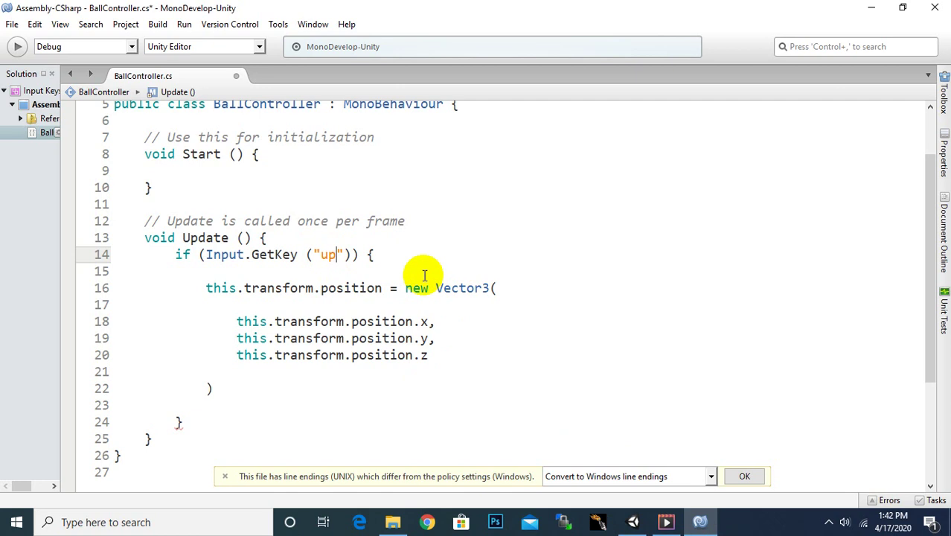
{"action": "left_click", "coordinate": [431, 333]}
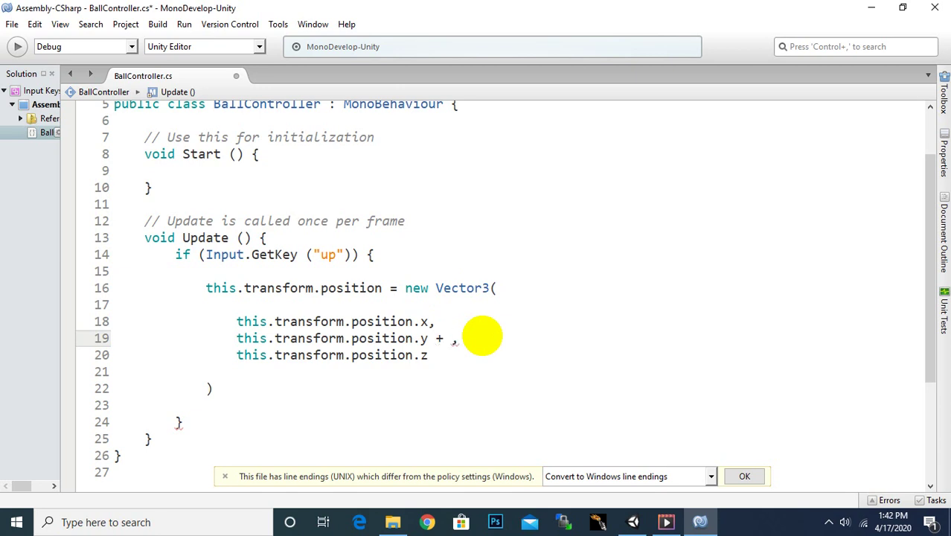
{"action": "type", "text": ".1f"}
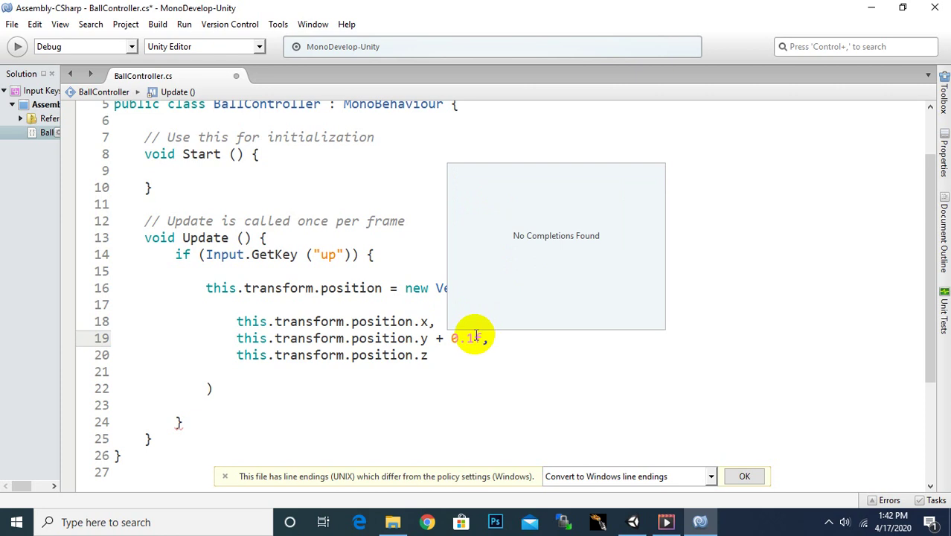
{"action": "left_click", "coordinate": [497, 370]}
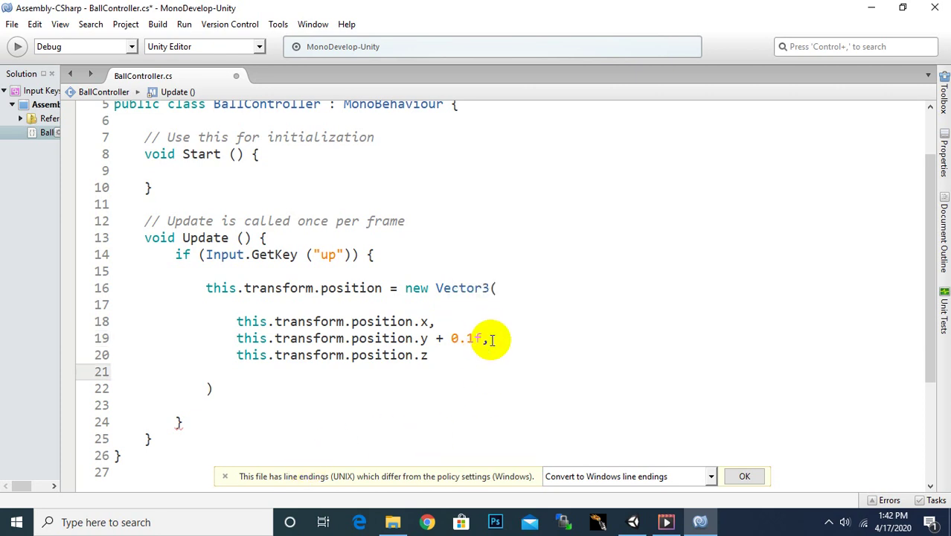
{"action": "left_click_drag", "start_coordinate": [483, 338], "coordinate": [251, 334]}
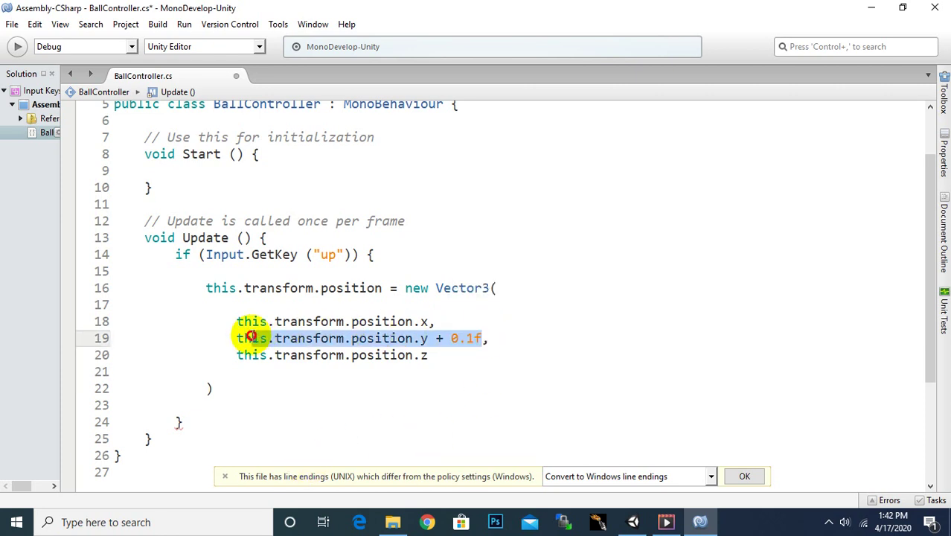
{"action": "left_click", "coordinate": [425, 336]}
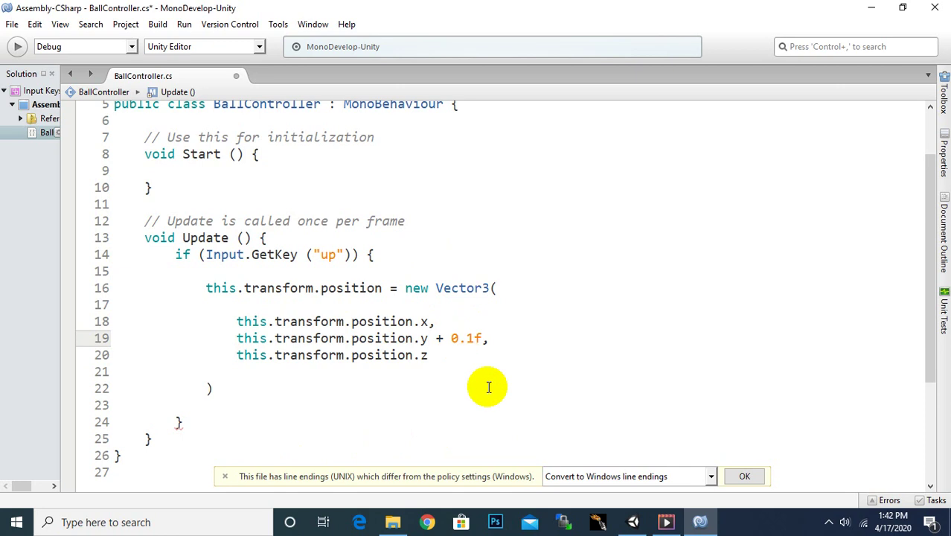
Save BallController.cs and check the end of the file.
{"action": "key", "text": "ctrl+s"}
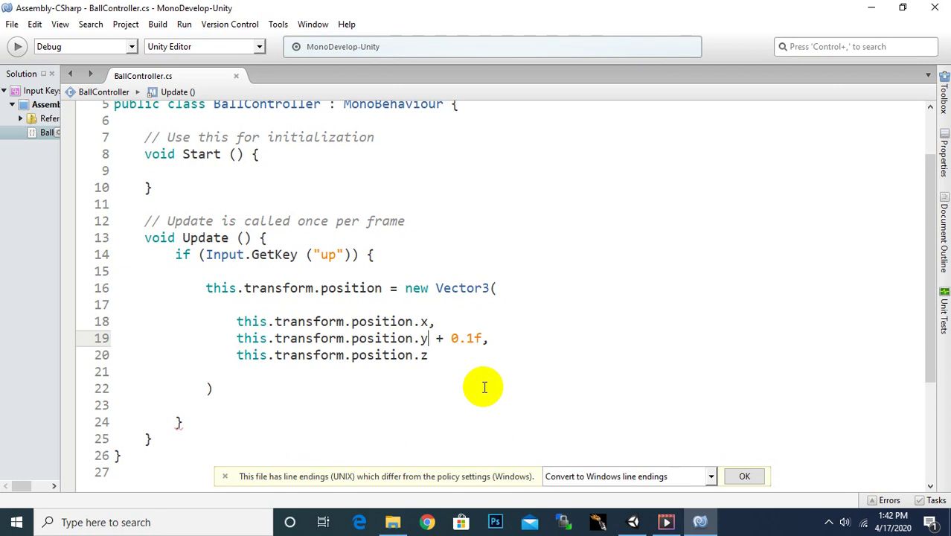
{"action": "scroll", "coordinate": [227, 395], "scroll_direction": "down", "scroll_amount": 2}
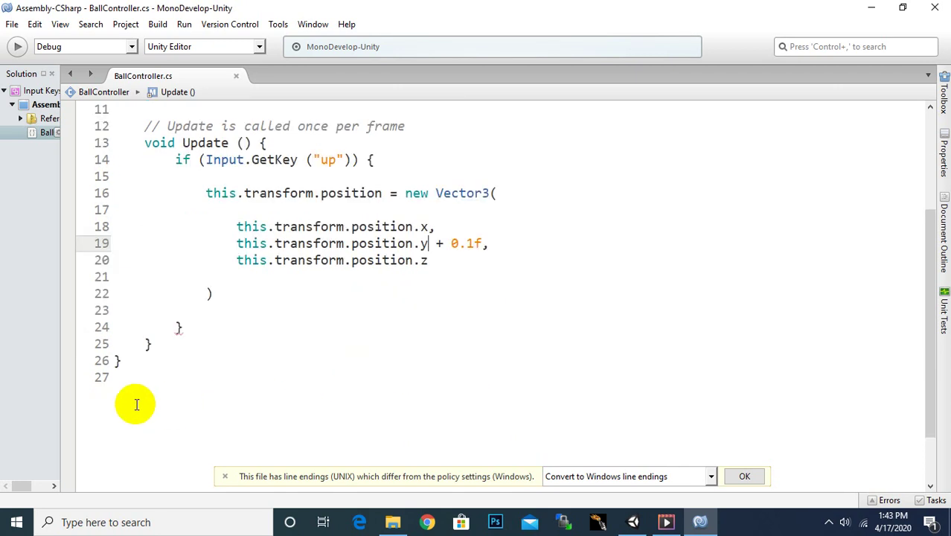
{"action": "left_click", "coordinate": [138, 363]}
{"action": "scroll", "coordinate": [251, 387], "scroll_direction": "up", "scroll_amount": 3}
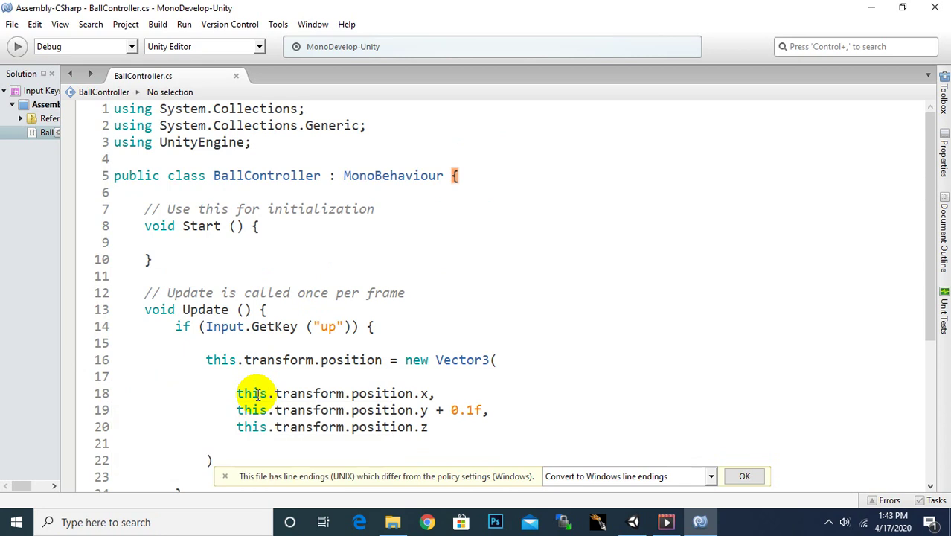
{"action": "scroll", "coordinate": [251, 393], "scroll_direction": "down", "scroll_amount": 3}
Switch back to Unity and clear the Ball selection, revealing the missing-semicolon error.
{"action": "left_click", "coordinate": [632, 522]}
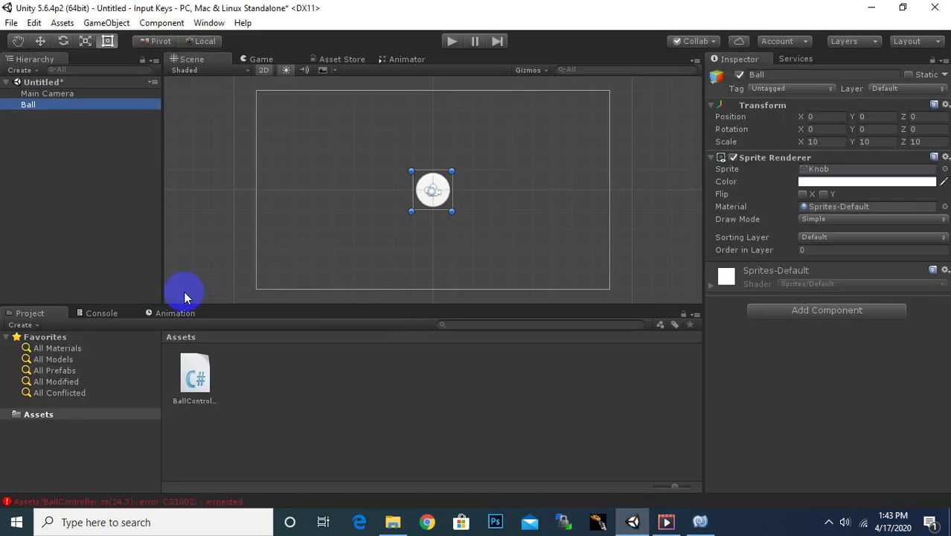
{"action": "left_click", "coordinate": [36, 107]}
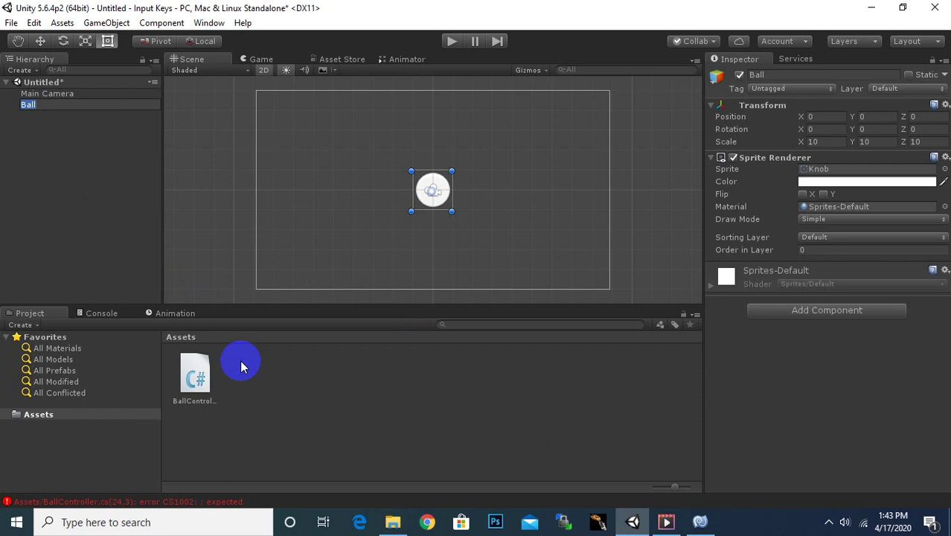
{"action": "left_click", "coordinate": [272, 383]}
Add BallController.cs to the Ball as a Ball Controller component, then open the CS1002 console error.
{"action": "left_click", "coordinate": [35, 105]}
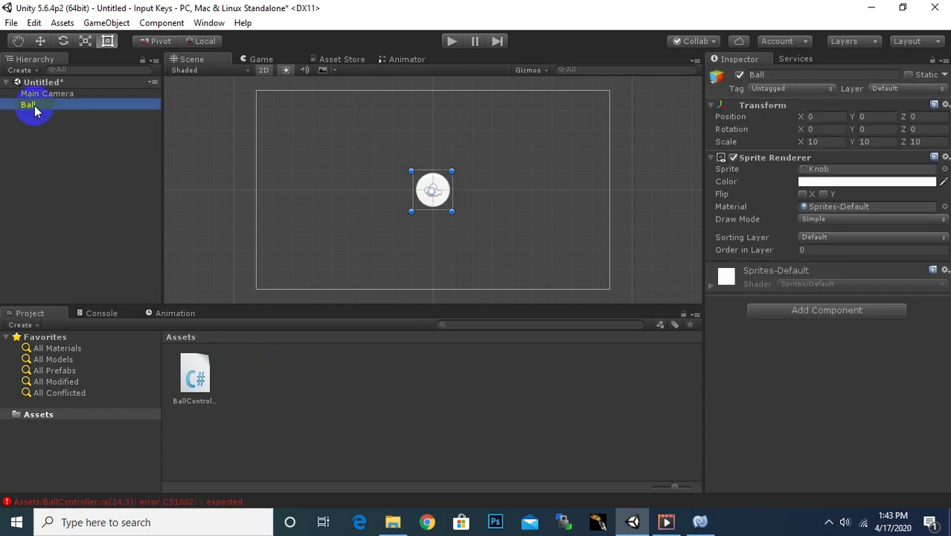
{"action": "left_click", "coordinate": [201, 384]}
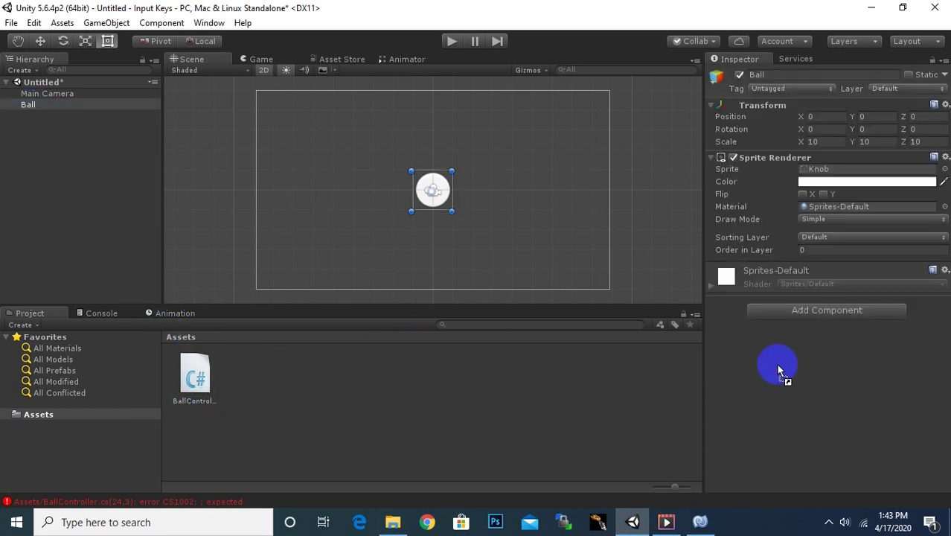
{"action": "left_click_drag", "start_coordinate": [201, 383], "coordinate": [746, 364]}
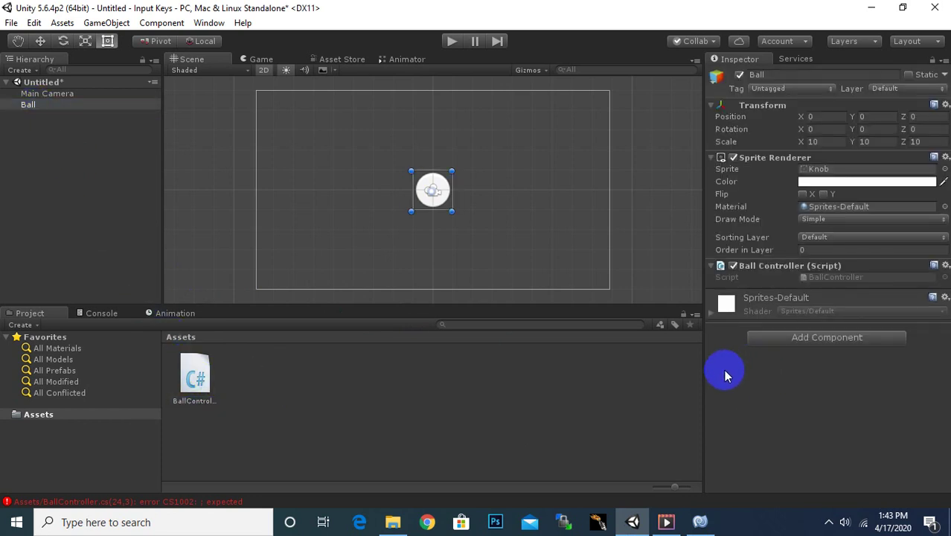
{"action": "left_click", "coordinate": [184, 505]}
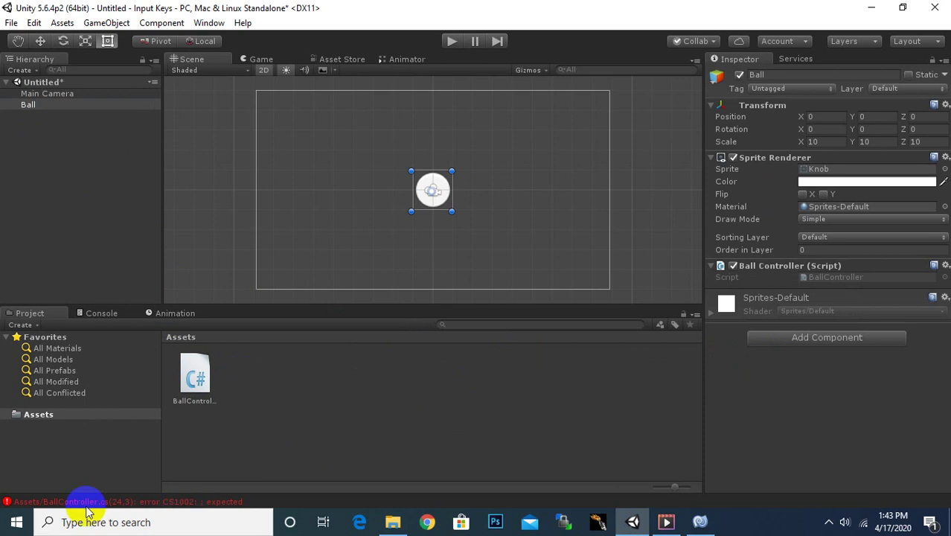
{"action": "left_click", "coordinate": [119, 504]}
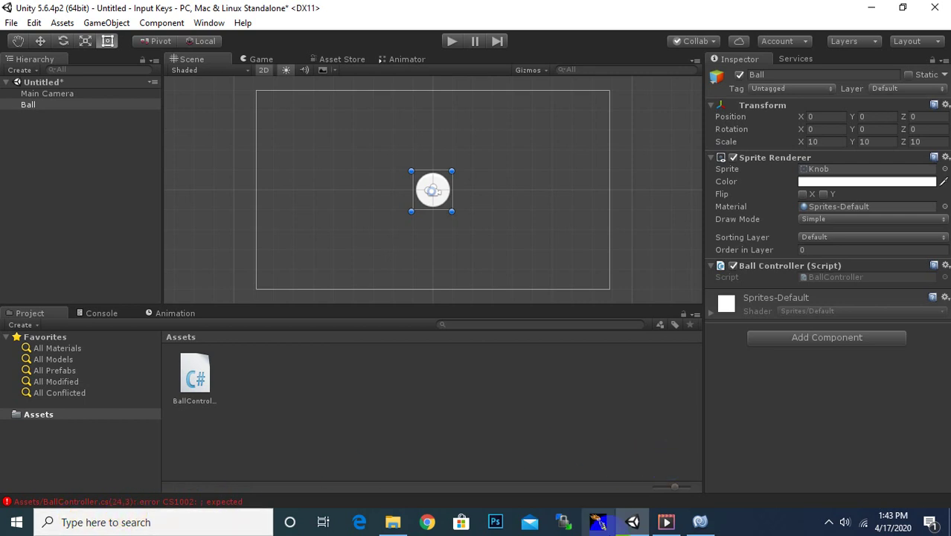
Delete the empty Start method and the Update comment from BallController.cs.
{"action": "left_click", "coordinate": [699, 520]}
{"action": "scroll", "coordinate": [464, 323], "scroll_direction": "up", "scroll_amount": 3}
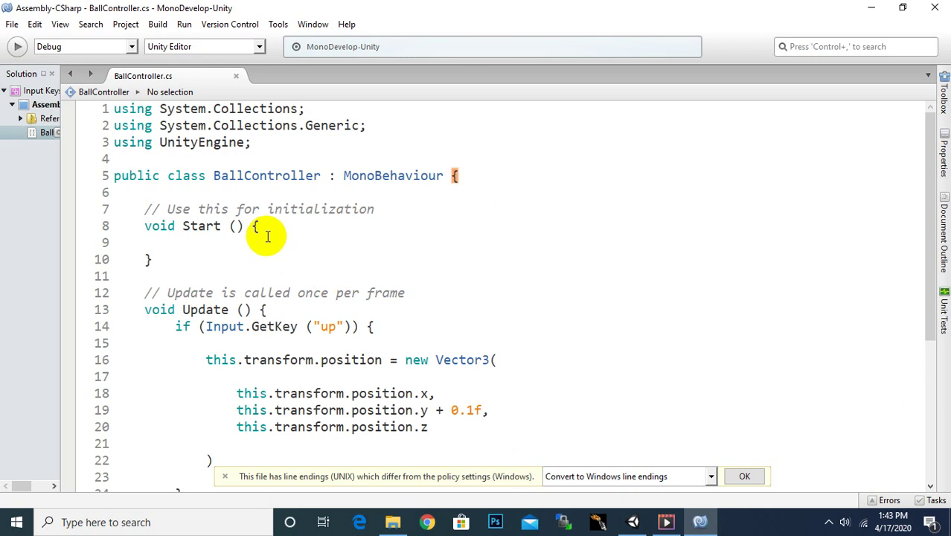
{"action": "left_click_drag", "start_coordinate": [139, 207], "coordinate": [216, 265]}
{"action": "key", "text": "BackSpace"}
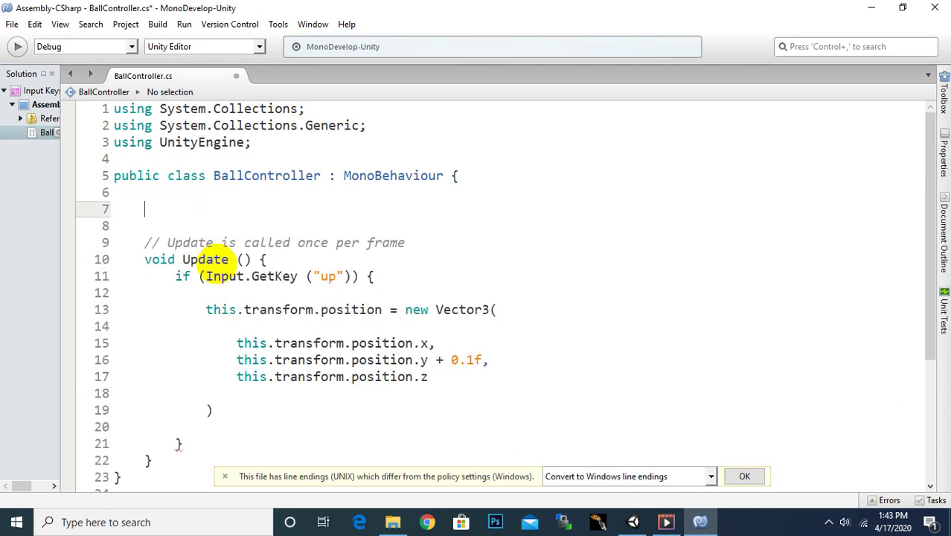
{"action": "left_click_drag", "start_coordinate": [409, 243], "coordinate": [138, 243]}
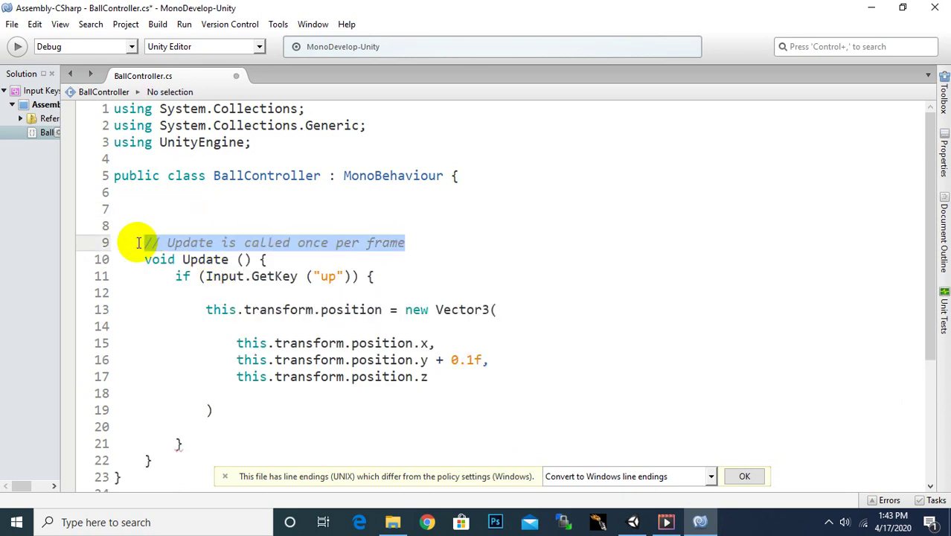
{"action": "key", "text": "BackSpace"}
End the Vector3 assignment on line 19 with a semicolon and save the script.
{"action": "left_click", "coordinate": [251, 259]}
{"action": "scroll", "coordinate": [308, 216], "scroll_direction": "down", "scroll_amount": 1}
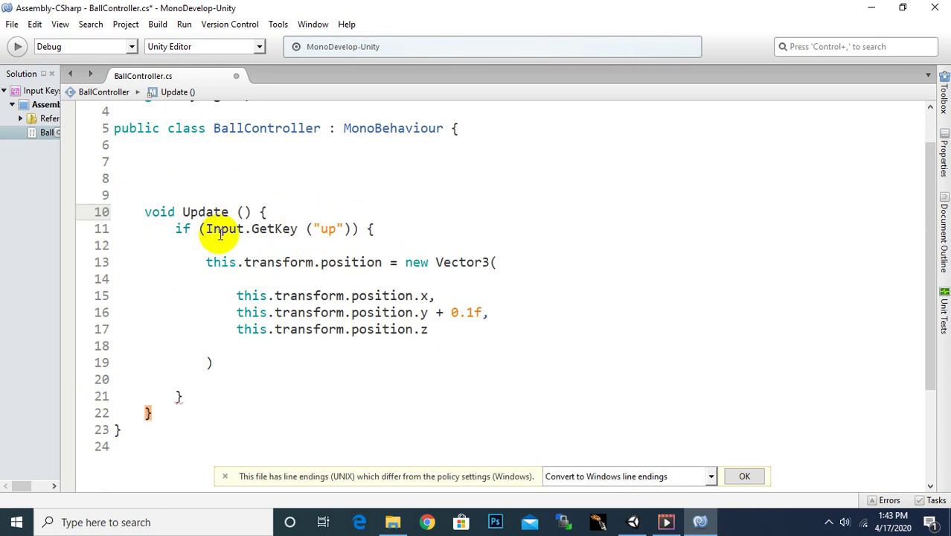
{"action": "left_click", "coordinate": [175, 228]}
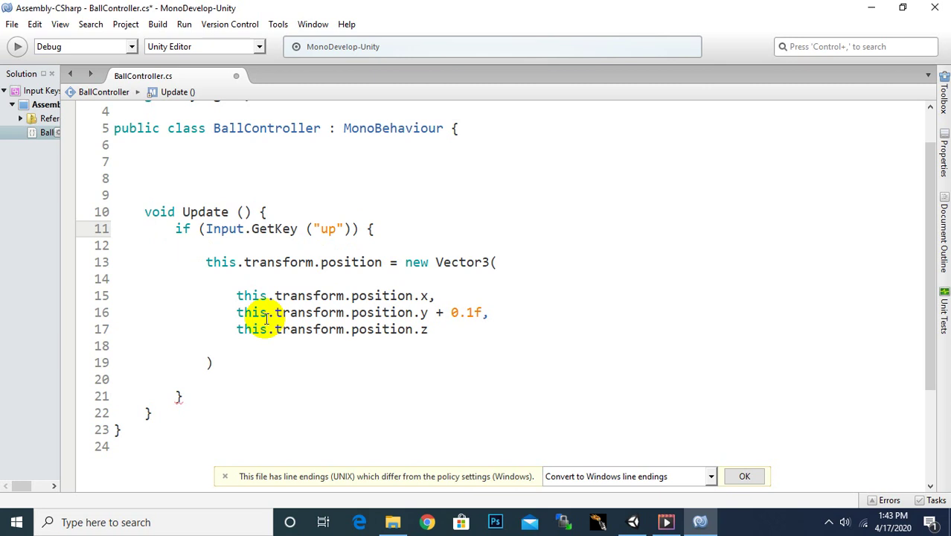
{"action": "left_click", "coordinate": [195, 394]}
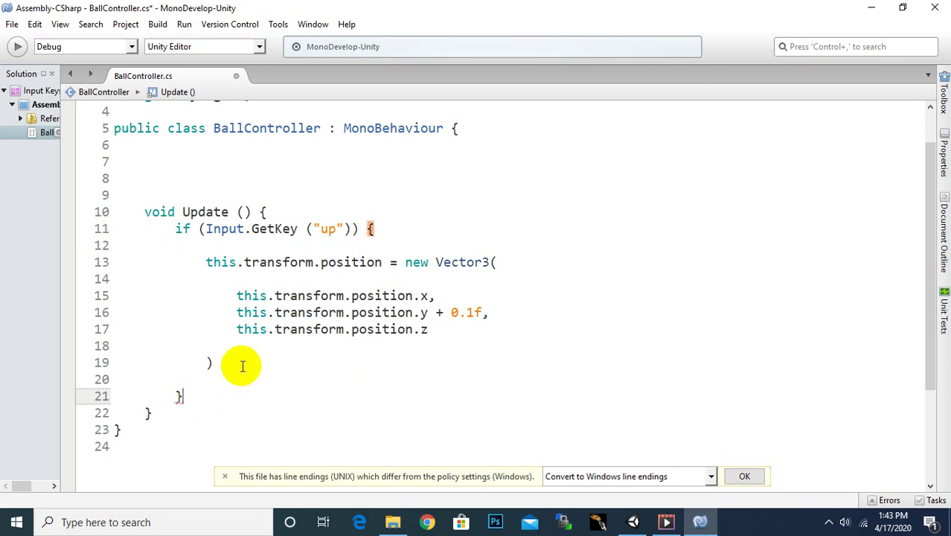
{"action": "left_click", "coordinate": [285, 211]}
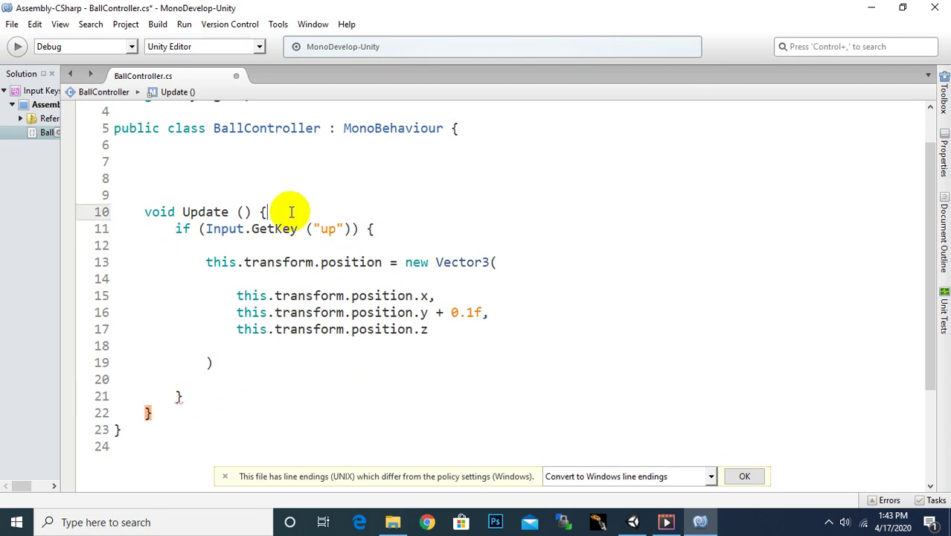
{"action": "left_click", "coordinate": [297, 262]}
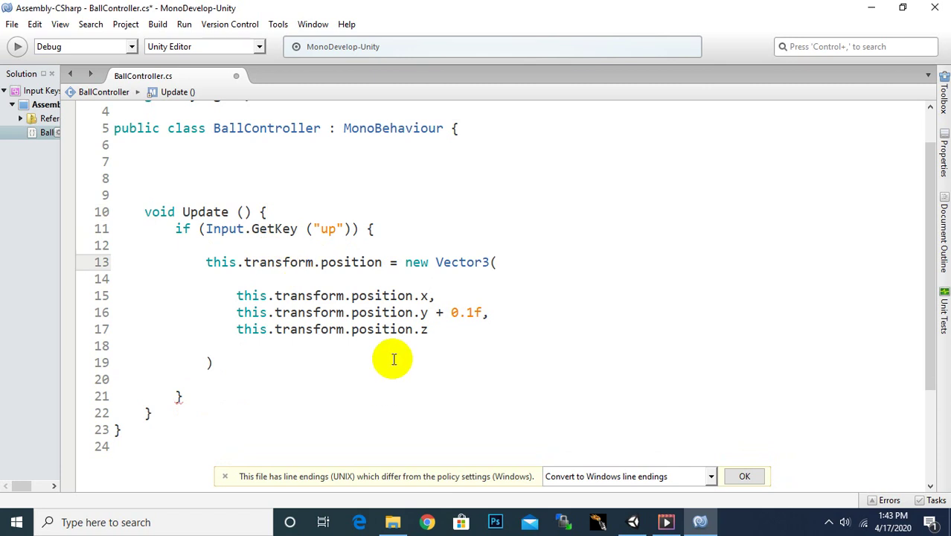
{"action": "left_click", "coordinate": [829, 522]}
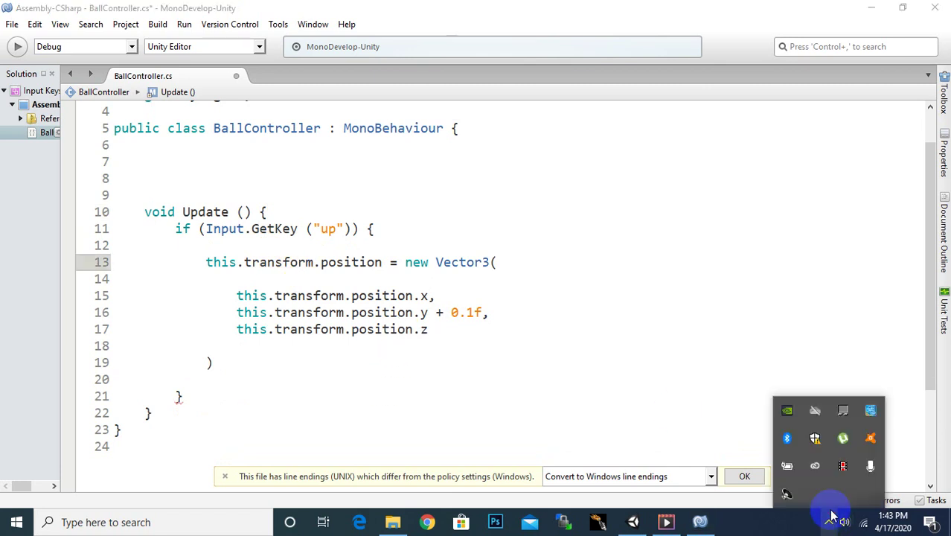
{"action": "left_click", "coordinate": [407, 346]}
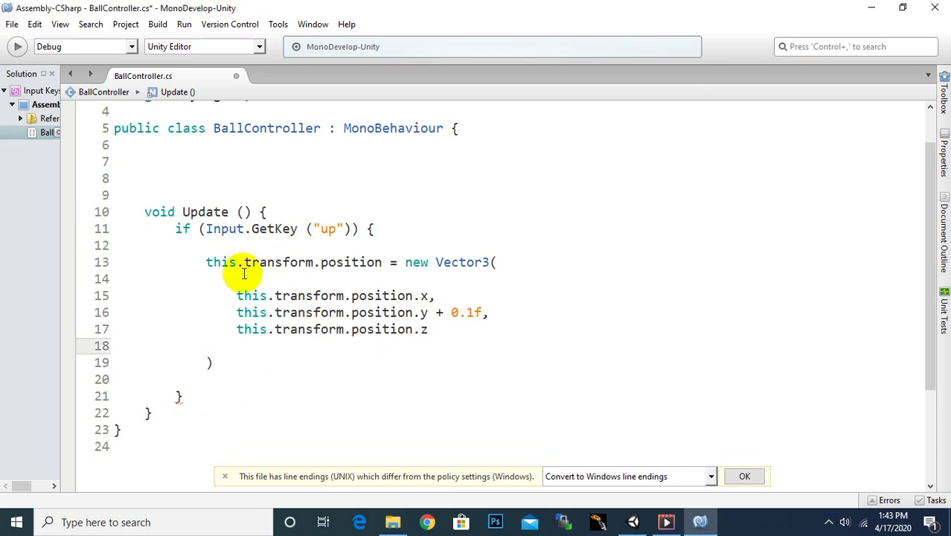
{"action": "left_click", "coordinate": [202, 262]}
{"action": "left_click", "coordinate": [272, 362]}
{"action": "type", "text": ";"}
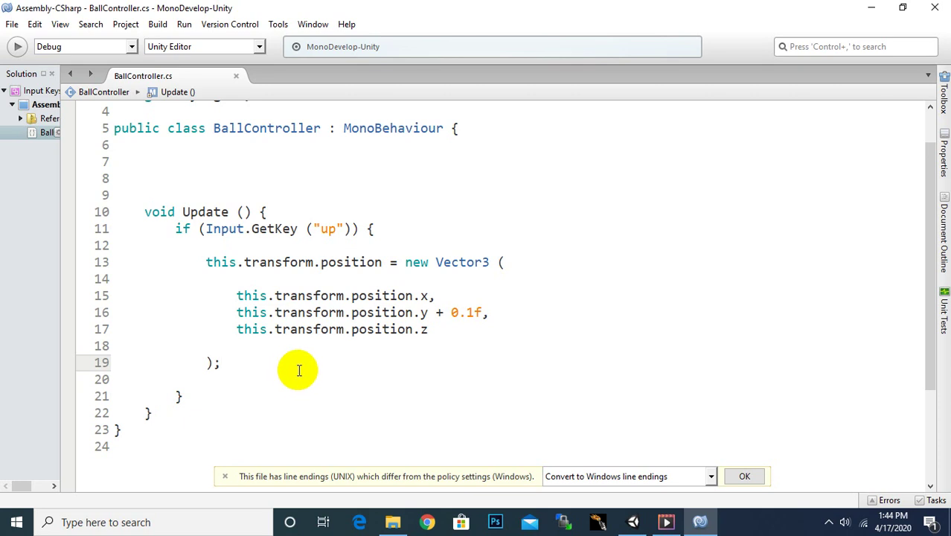
{"action": "left_click", "coordinate": [633, 521]}
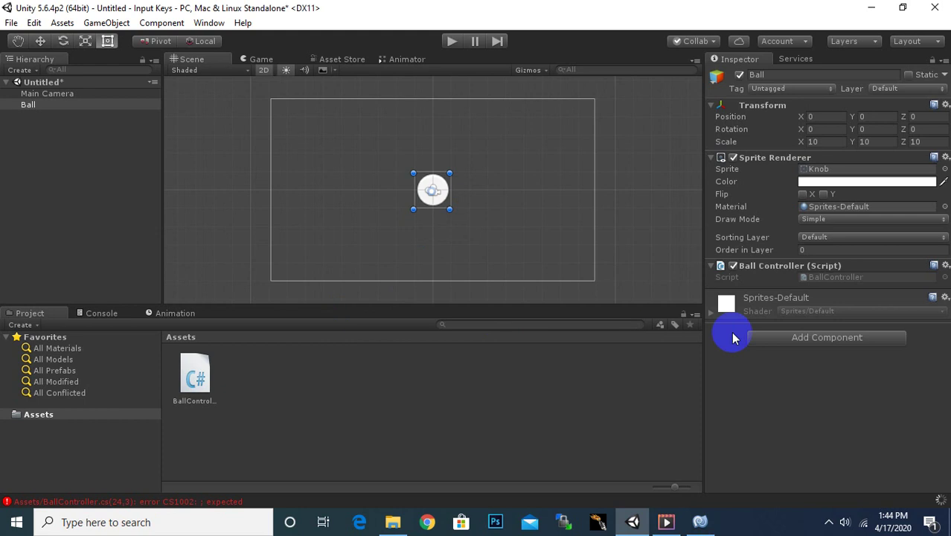
Play-test the game, sending the white ball upward with the Up arrow, then stop it.
{"action": "left_click", "coordinate": [451, 42]}
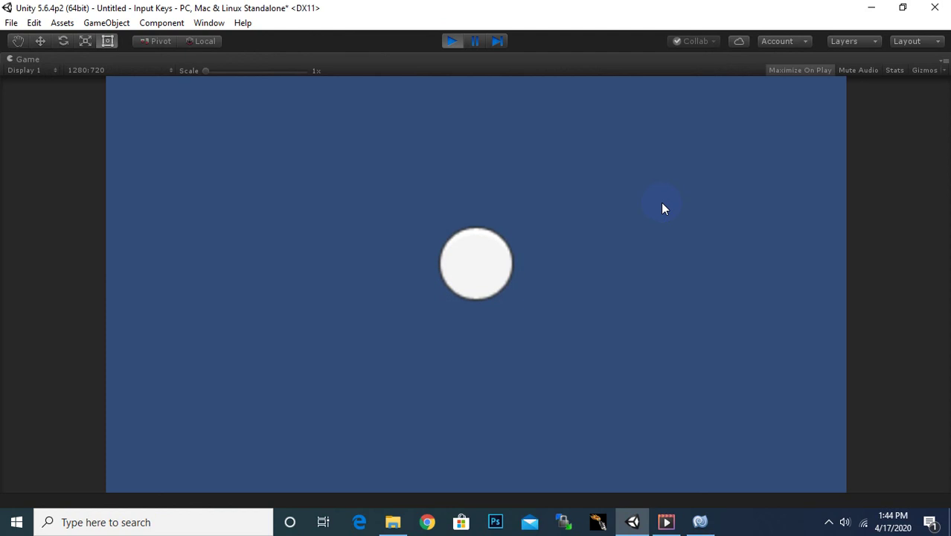
{"action": "key", "text": "Up"}
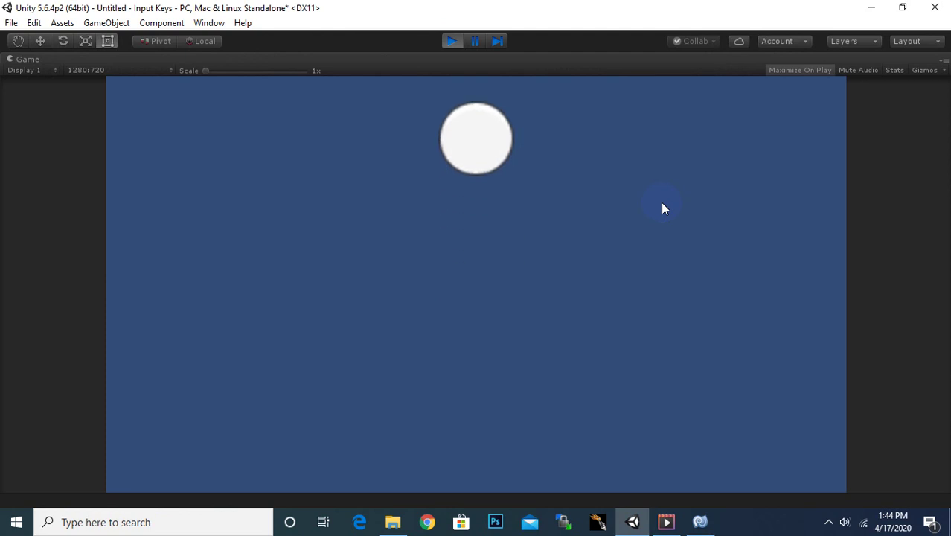
{"action": "key", "text": "Up"}
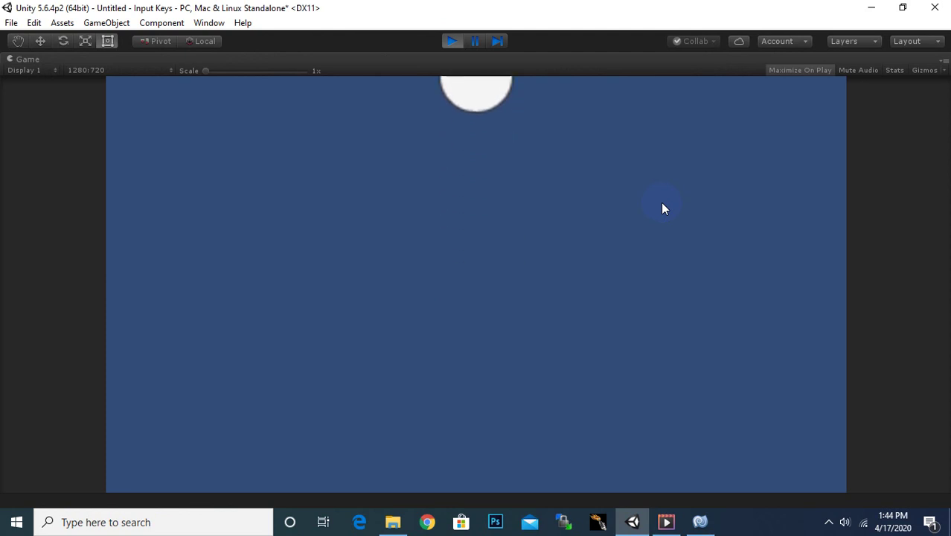
{"action": "left_click", "coordinate": [456, 44]}
Copy the whole up-key if block on lines 11–21.
{"action": "left_click", "coordinate": [699, 521]}
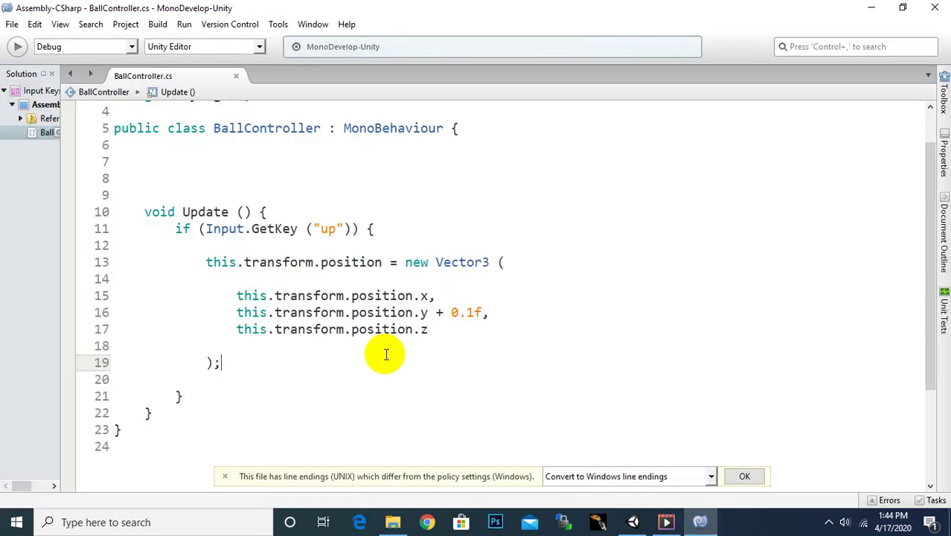
{"action": "left_click", "coordinate": [176, 229]}
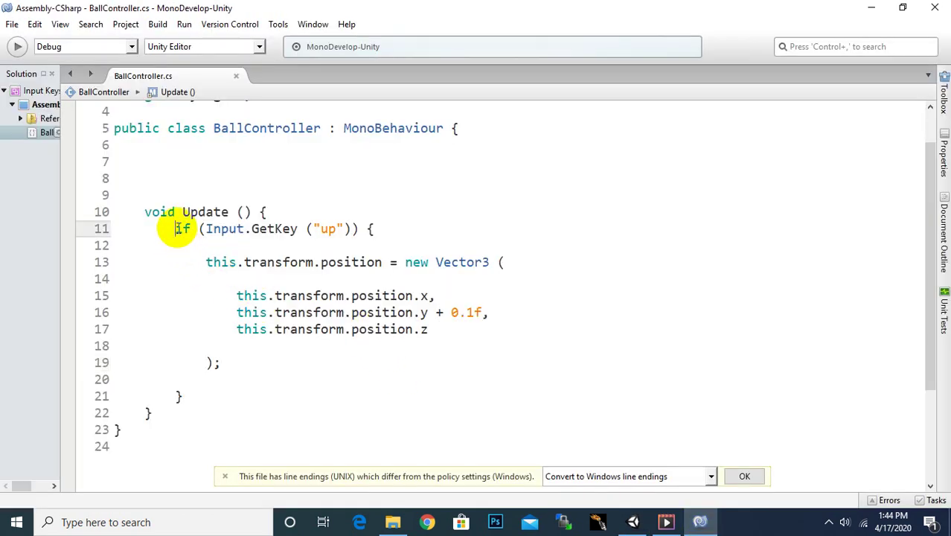
{"action": "mouse_move", "coordinate": [185, 397]}
{"action": "left_mouse_down"}
{"action": "mouse_move", "coordinate": [168, 264]}
{"action": "mouse_move", "coordinate": [176, 229]}
{"action": "left_mouse_up"}
{"action": "key", "text": "ctrl+c"}
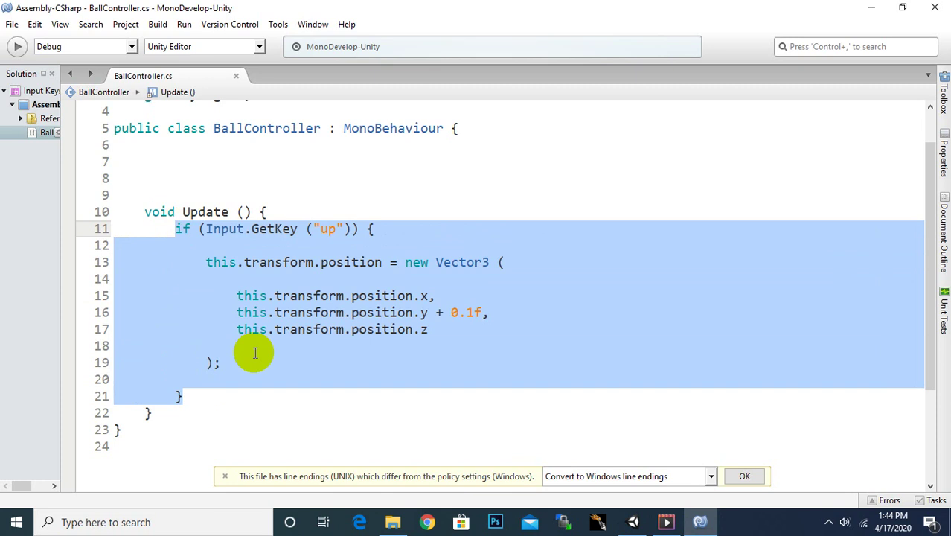
Paste three copies after the block's closing brace, giving four identical if blocks.
{"action": "left_click", "coordinate": [239, 394]}
{"action": "key", "text": "Return"}
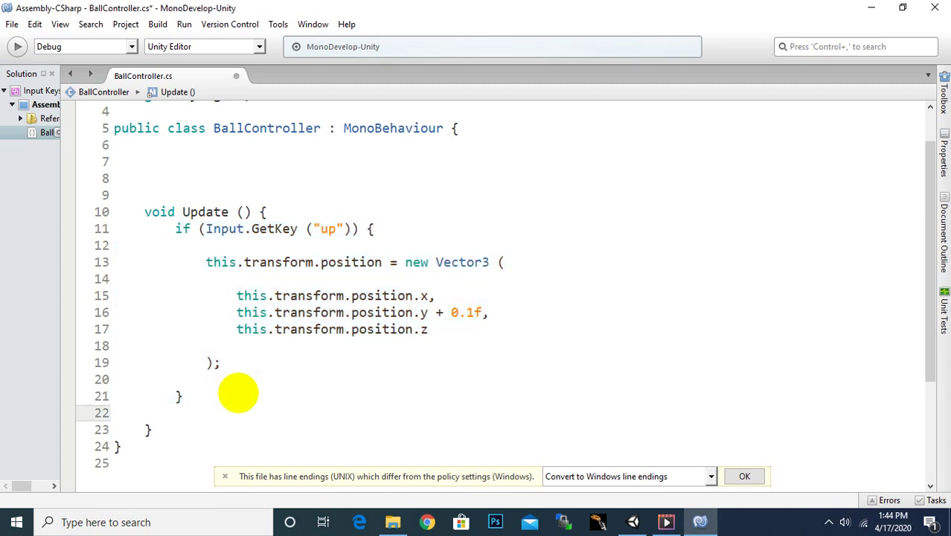
{"action": "key", "text": "ctrl+v"}
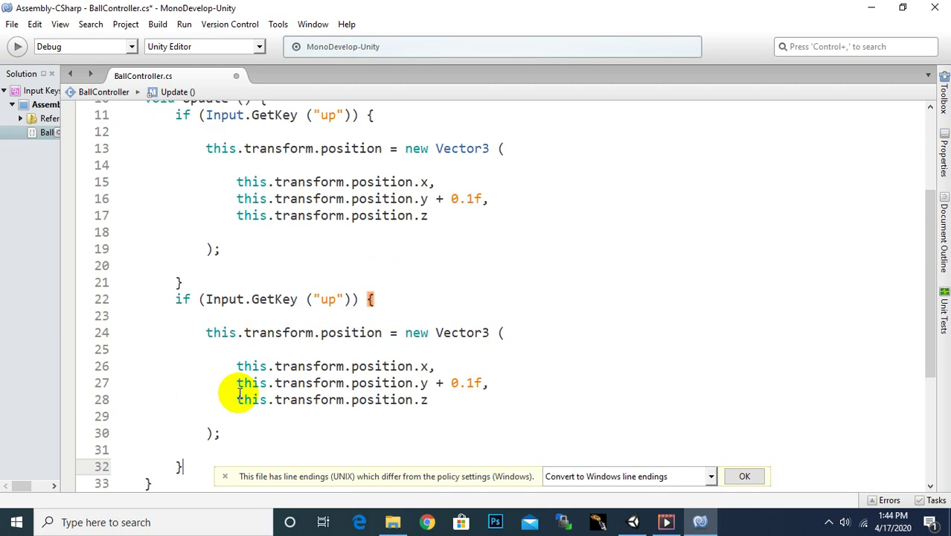
{"action": "key", "text": "Return"}
{"action": "key", "text": "ctrl+v"}
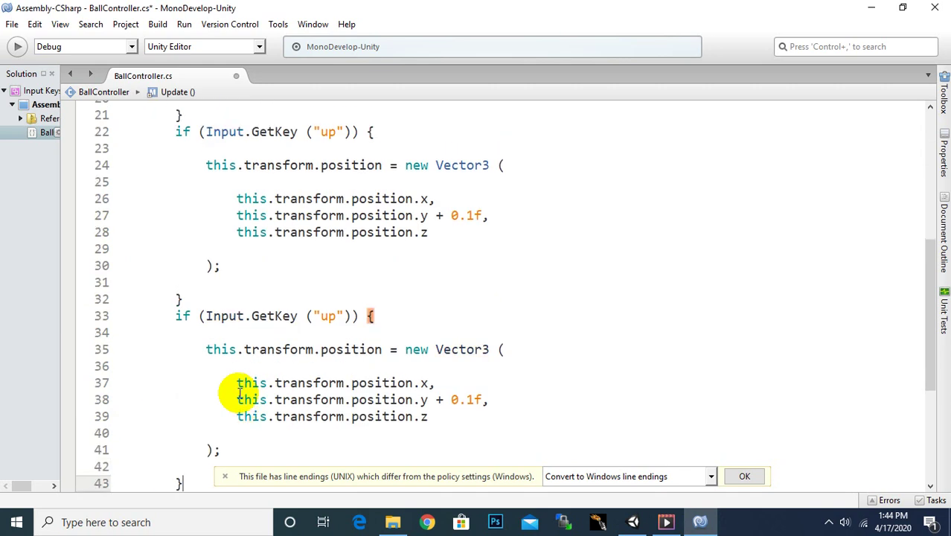
{"action": "key", "text": "Return"}
{"action": "key", "text": "ctrl+v"}
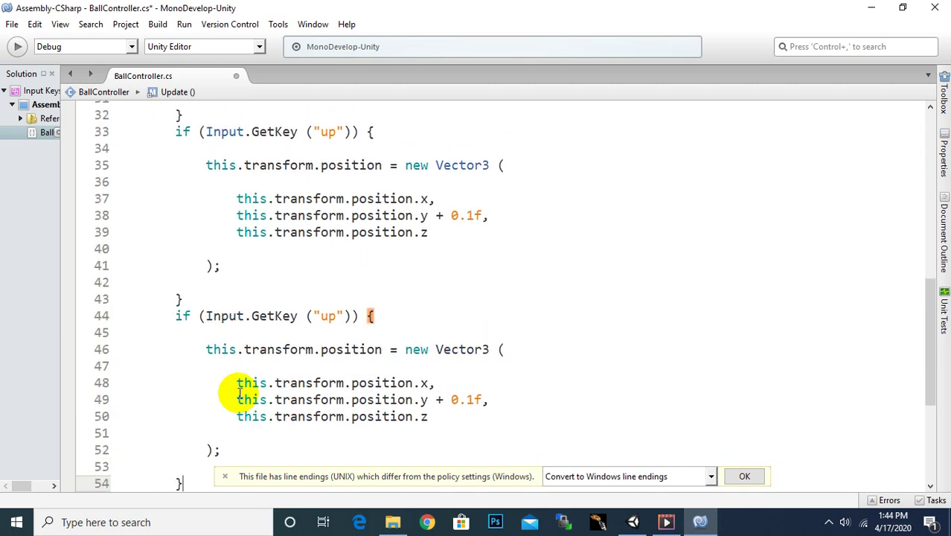
{"action": "scroll", "coordinate": [386, 246], "scroll_direction": "up", "scroll_amount": 4}
{"action": "scroll", "coordinate": [382, 239], "scroll_direction": "up", "scroll_amount": 4}
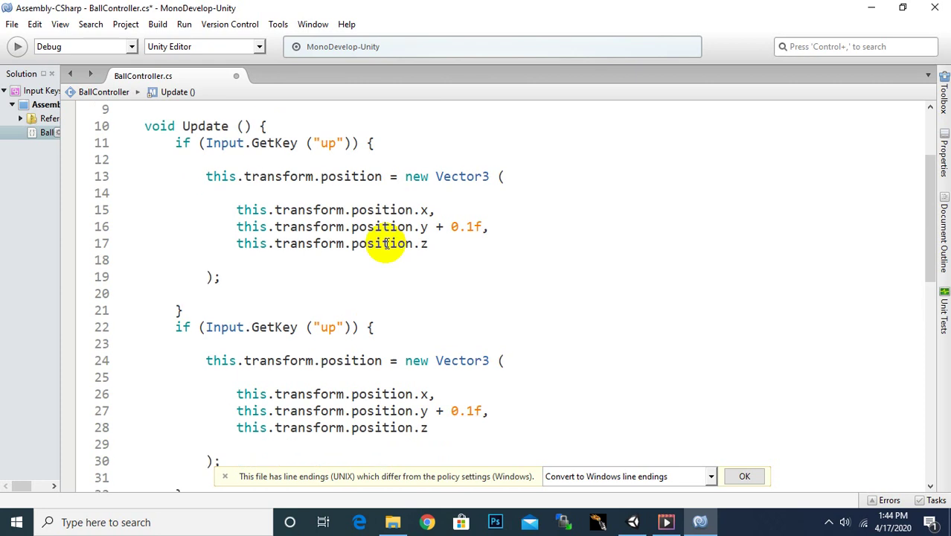
{"action": "scroll", "coordinate": [365, 230], "scroll_direction": "up", "scroll_amount": 1}
{"action": "scroll", "coordinate": [365, 231], "scroll_direction": "up", "scroll_amount": 1}
{"action": "scroll", "coordinate": [349, 233], "scroll_direction": "down", "scroll_amount": 2}
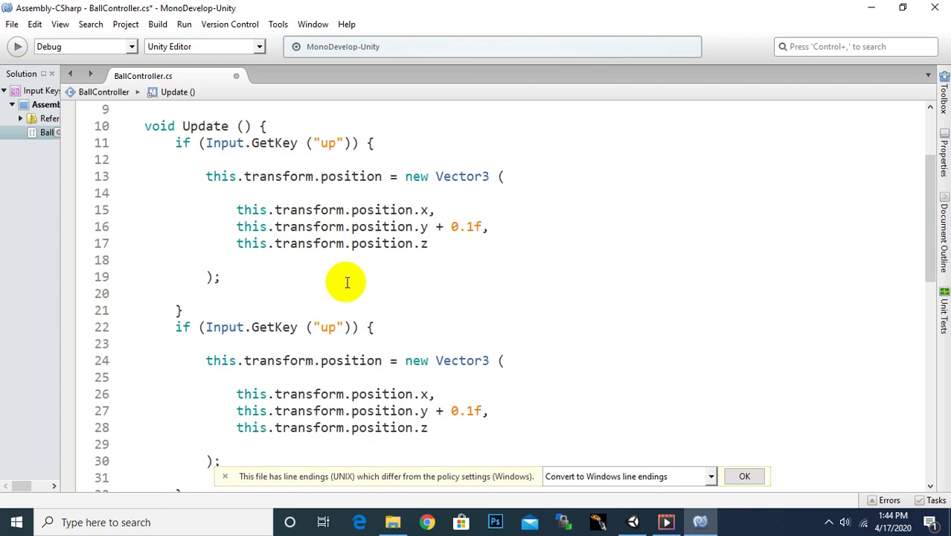
Change the second key check to down and the third to right.
{"action": "double_click", "coordinate": [330, 328]}
{"action": "type", "text": "down"}
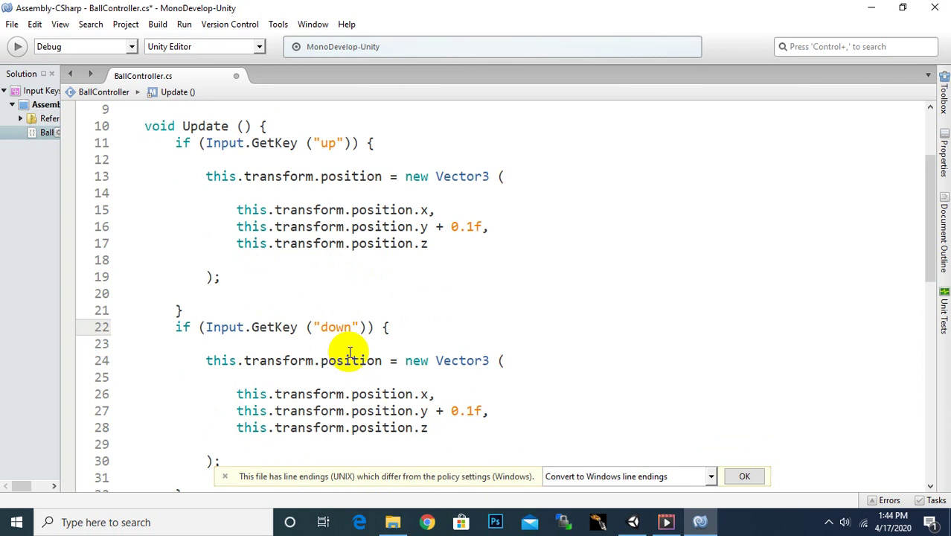
{"action": "left_click", "coordinate": [442, 410]}
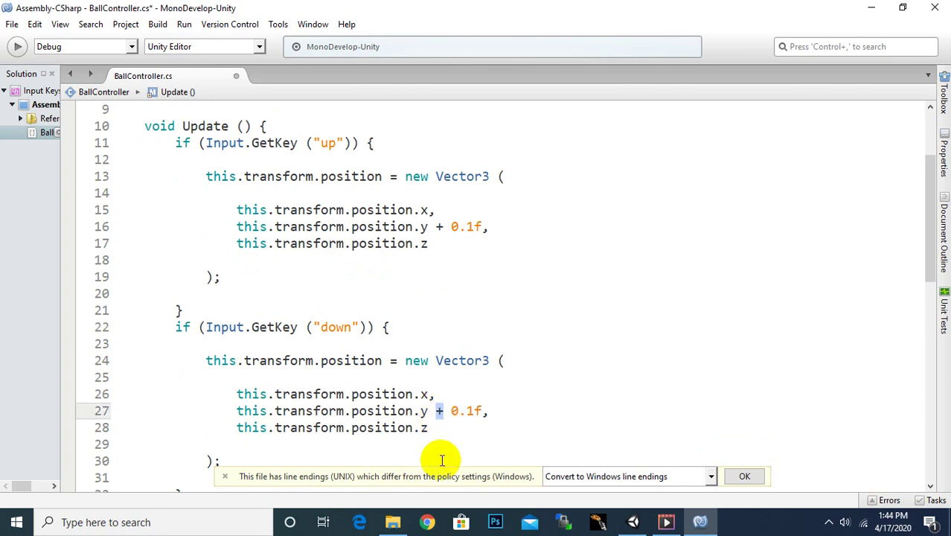
{"action": "type", "text": "-"}
{"action": "scroll", "coordinate": [461, 403], "scroll_direction": "down", "scroll_amount": 3}
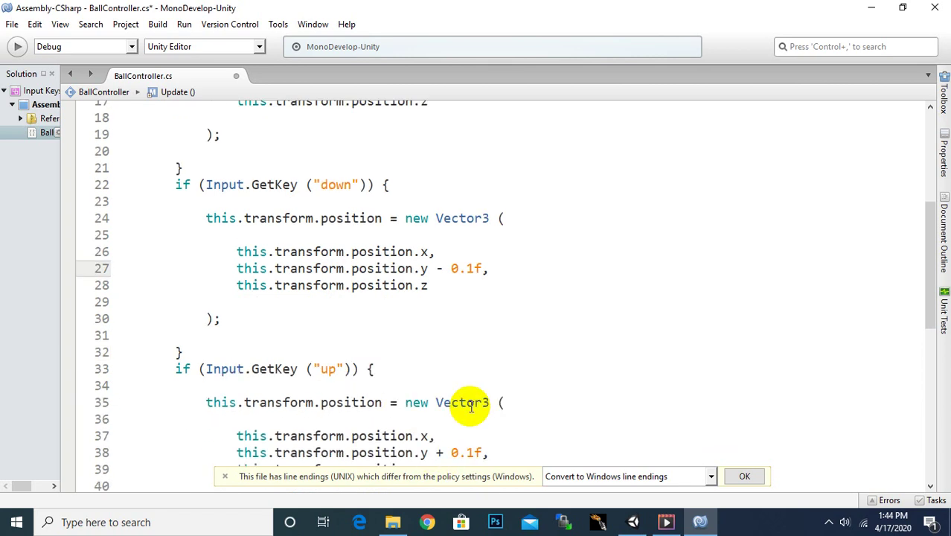
{"action": "left_click_drag", "start_coordinate": [339, 370], "coordinate": [318, 372]}
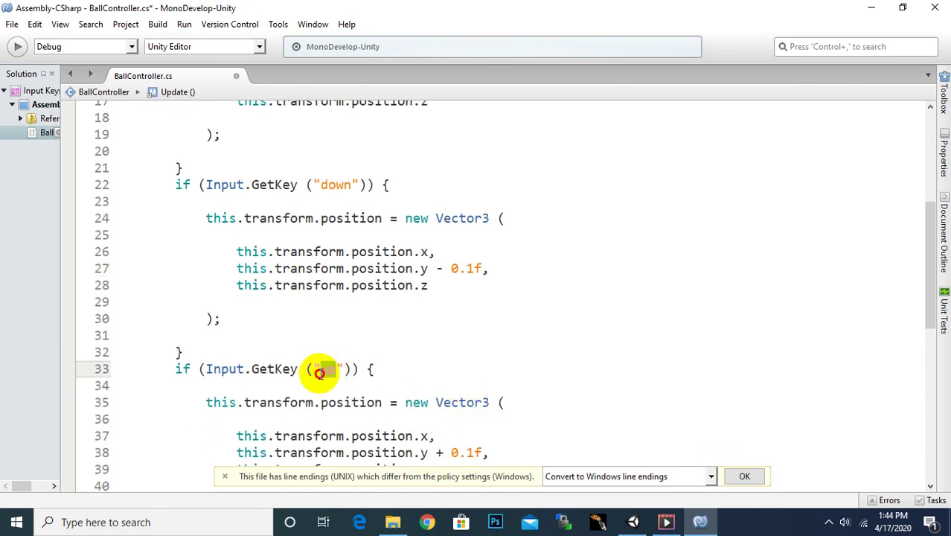
{"action": "type", "text": "right"}
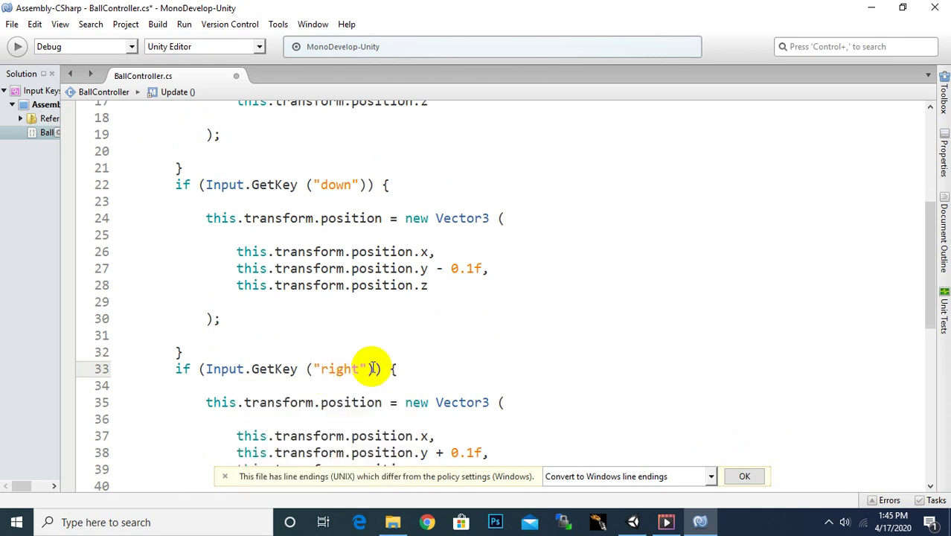
Move the 0.1f offsets onto x: x + 0.1f for right, x - 0.1f for left.
{"action": "scroll", "coordinate": [444, 364], "scroll_direction": "down", "scroll_amount": 2}
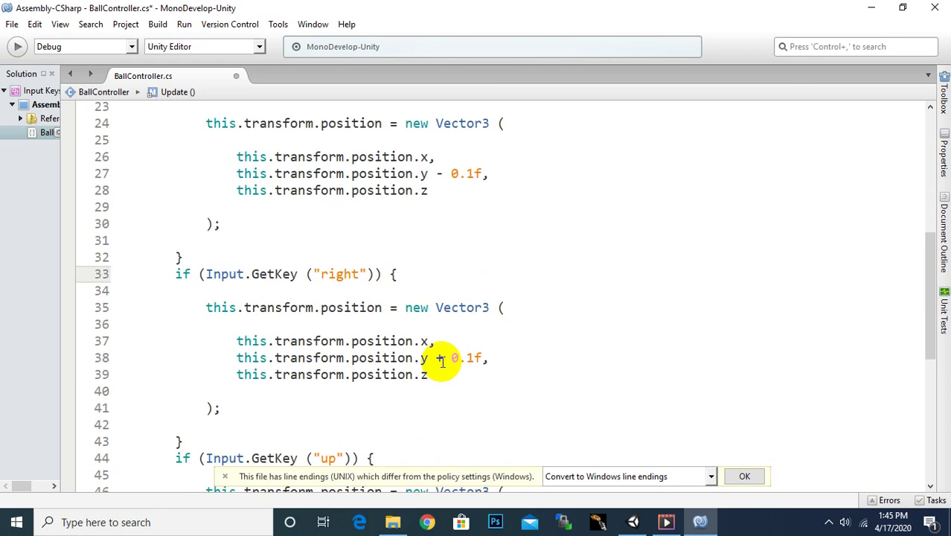
{"action": "mouse_move", "coordinate": [436, 358]}
{"action": "left_mouse_down"}
{"action": "mouse_move", "coordinate": [484, 358]}
{"action": "mouse_move", "coordinate": [474, 360]}
{"action": "left_mouse_up"}
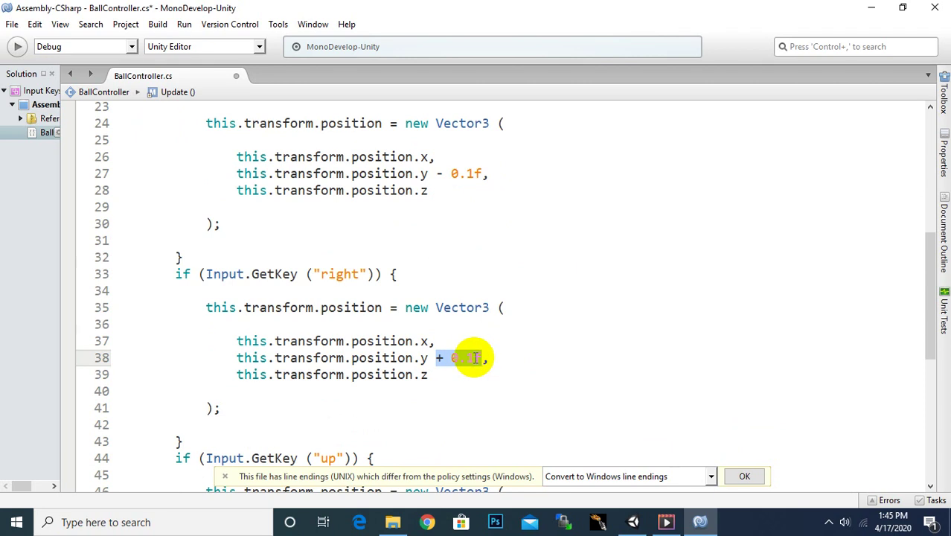
{"action": "right_click", "coordinate": [474, 358]}
{"action": "left_click", "coordinate": [493, 372]}
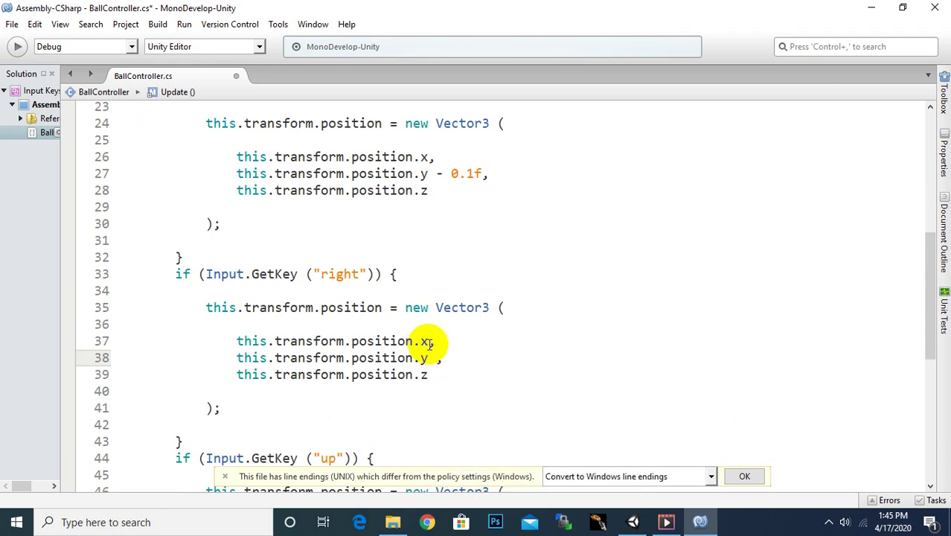
{"action": "left_click", "coordinate": [428, 342]}
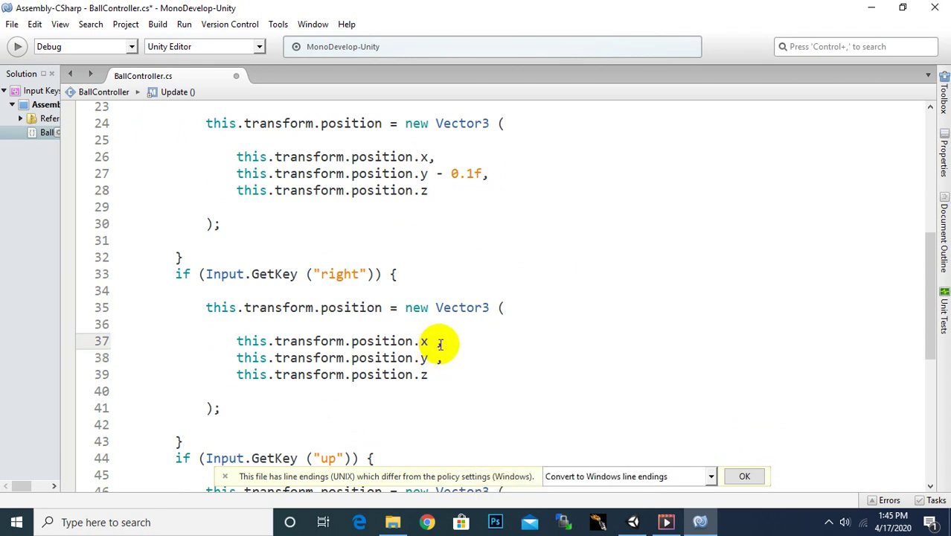
{"action": "type", "text": "+ 0.1f"}
{"action": "left_click", "coordinate": [436, 359]}
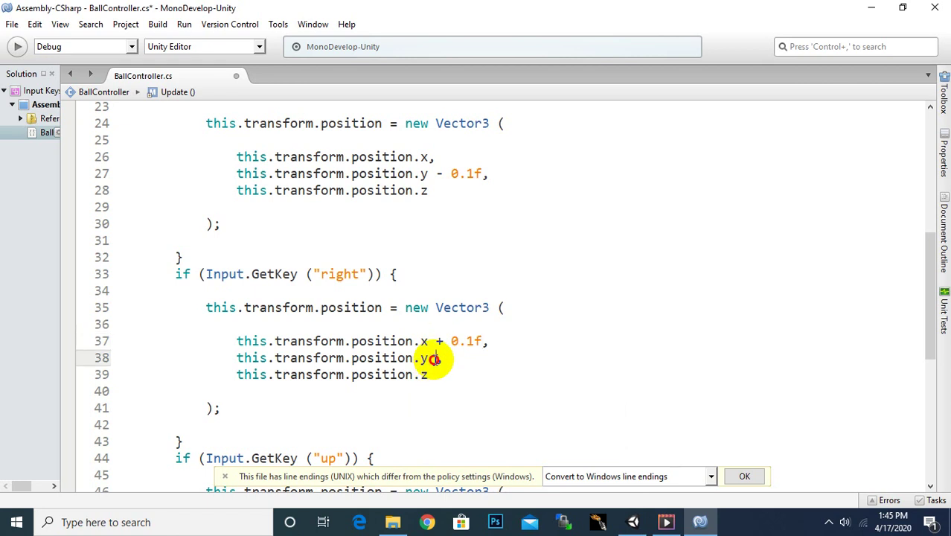
{"action": "scroll", "coordinate": [500, 342], "scroll_direction": "down", "scroll_amount": 3}
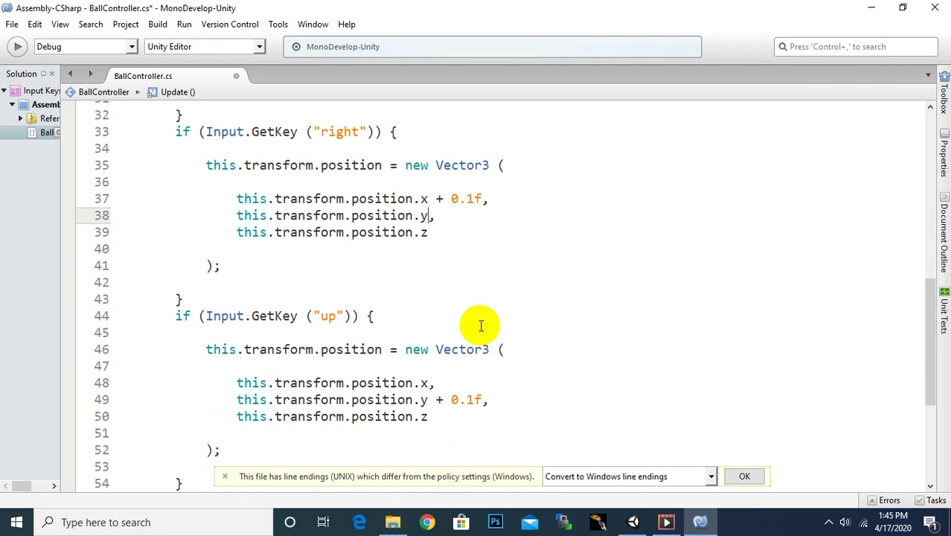
{"action": "left_click_drag", "start_coordinate": [482, 400], "coordinate": [437, 401]}
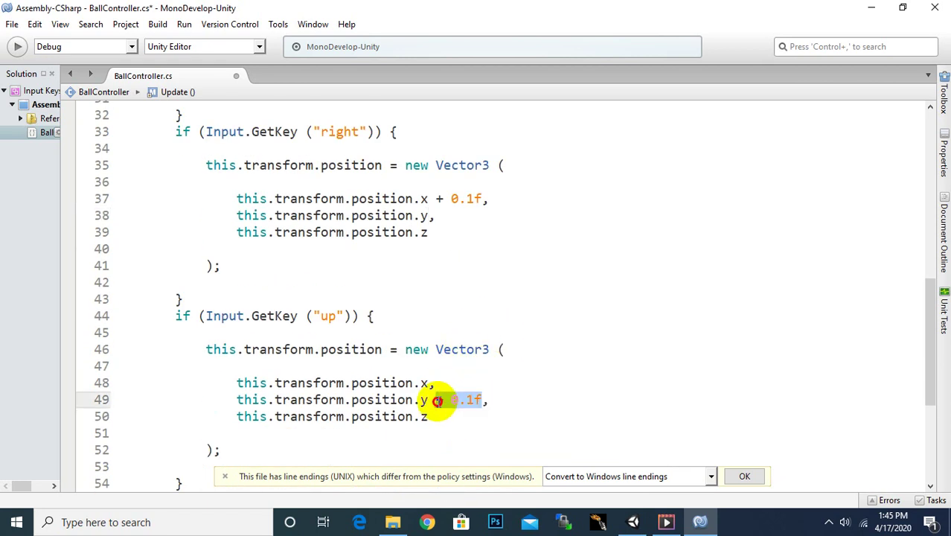
{"action": "right_click", "coordinate": [439, 402]}
{"action": "left_click", "coordinate": [474, 374]}
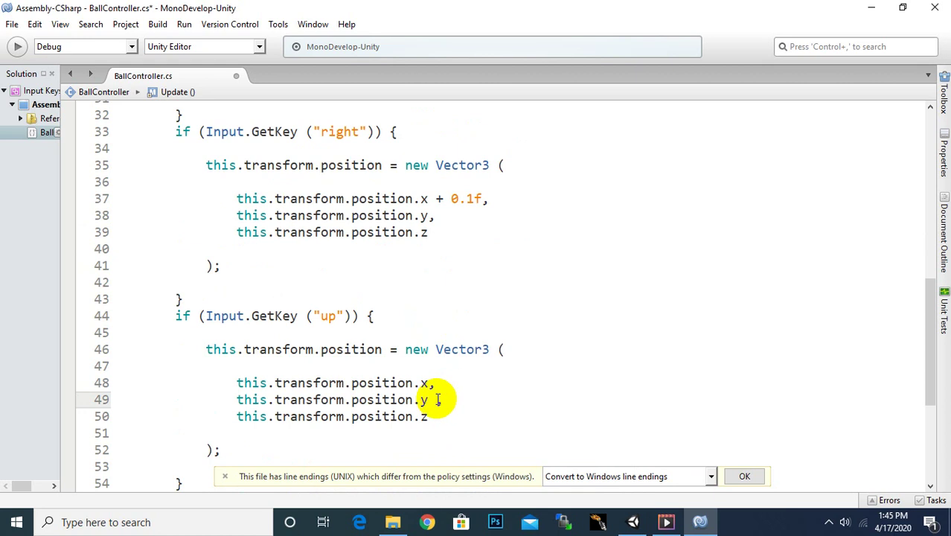
{"action": "left_click", "coordinate": [428, 383]}
{"action": "type", "text": "+ 0.1f"}
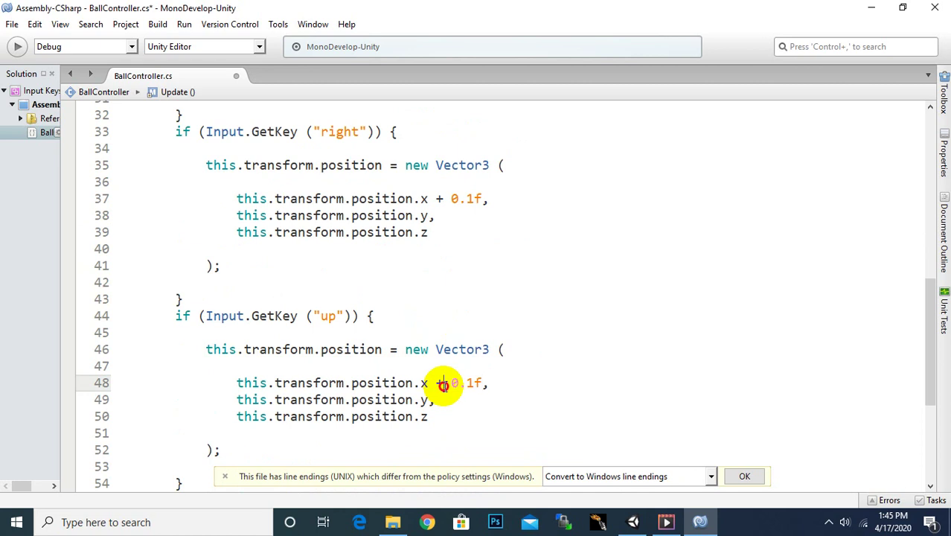
{"action": "type", "text": "-"}
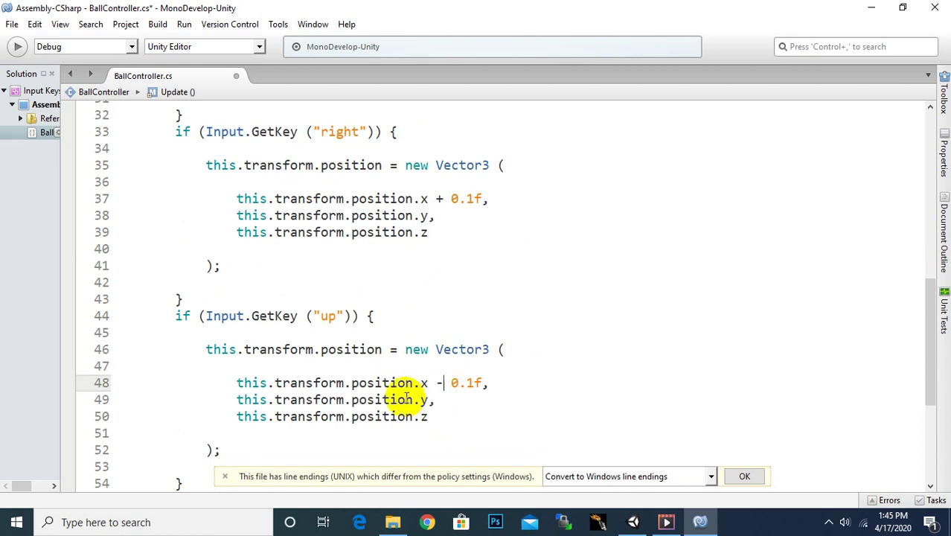
Change the last key check to left, save the script, and start the game in Unity.
{"action": "double_click", "coordinate": [328, 316]}
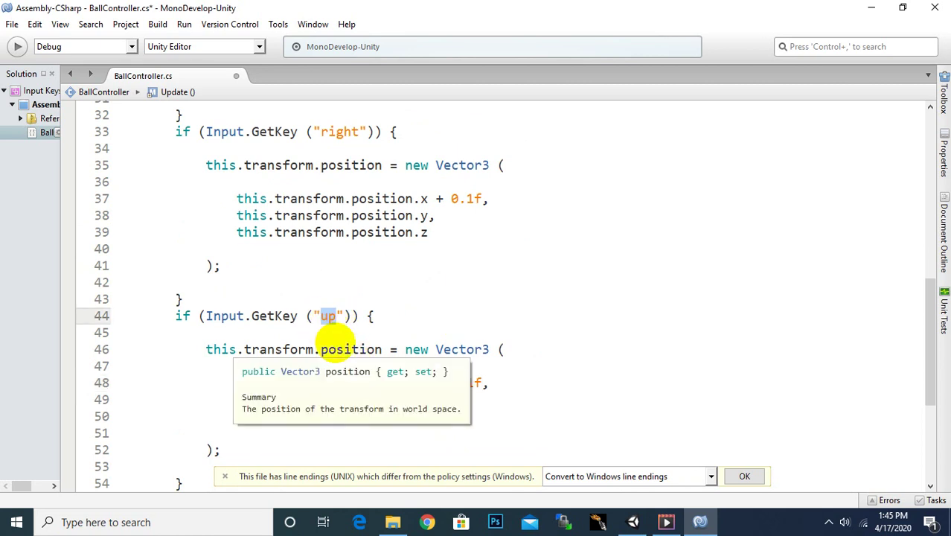
{"action": "type", "text": "left"}
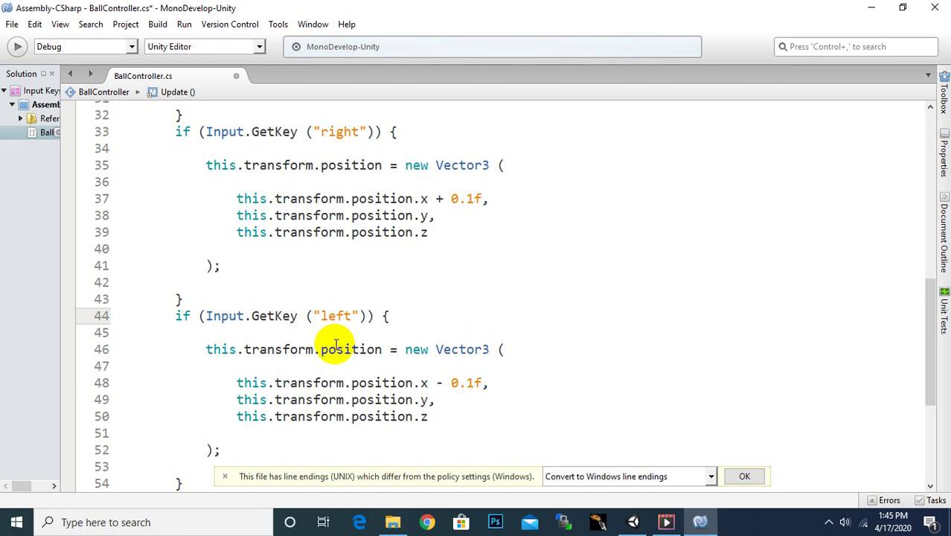
{"action": "key", "text": "ctrl+s"}
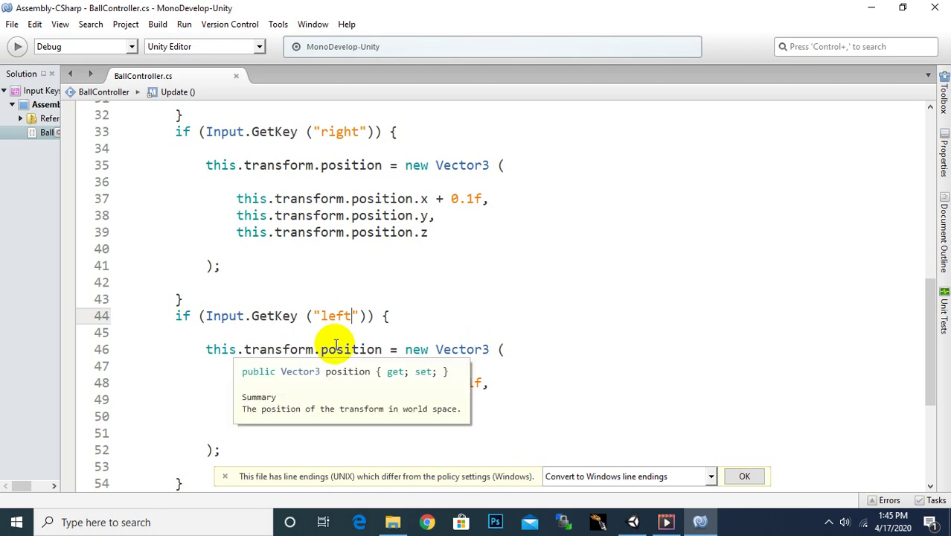
{"action": "scroll", "coordinate": [336, 346], "scroll_direction": "down", "scroll_amount": 2}
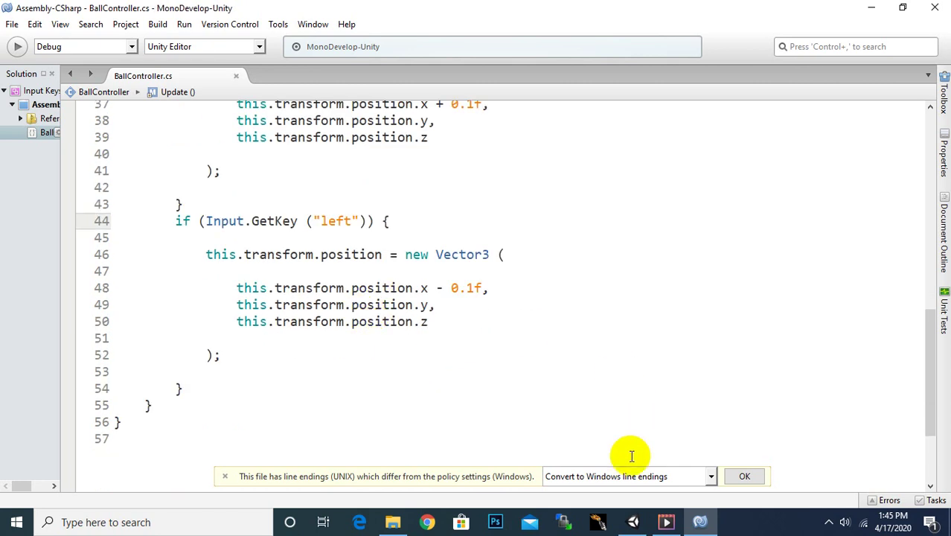
{"action": "left_click", "coordinate": [632, 521]}
{"action": "left_click", "coordinate": [451, 41]}
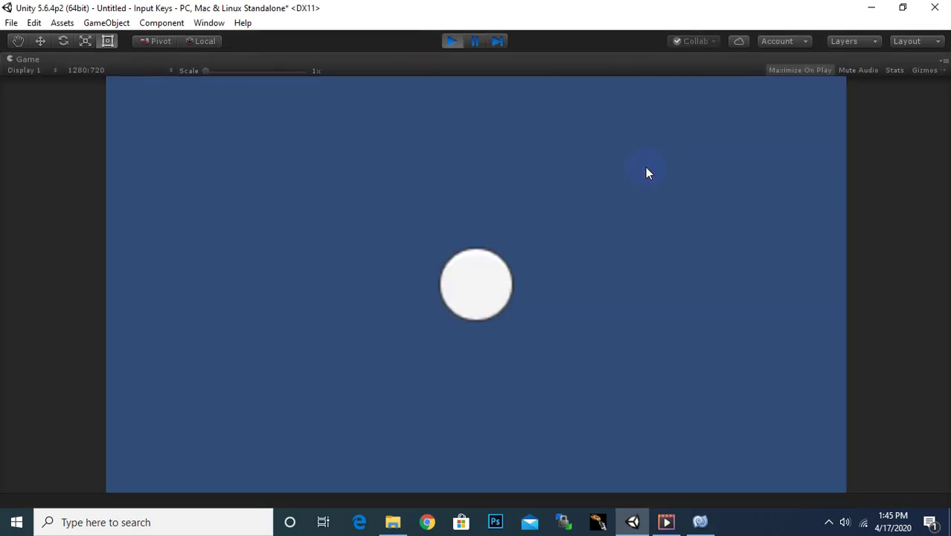
Steer the white ball around with the Up, Down, Left and Right arrows, then stop play mode.
{"action": "key", "text": "Up"}
{"action": "key", "text": "Down"}
{"action": "key", "text": "Right"}
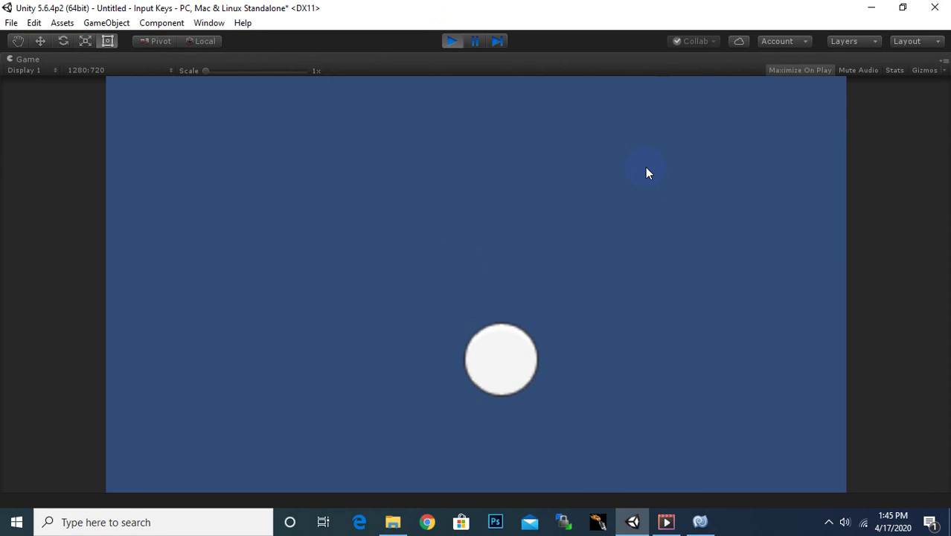
{"action": "key", "text": "Up"}
{"action": "key", "text": "Left"}
{"action": "key", "text": "Down"}
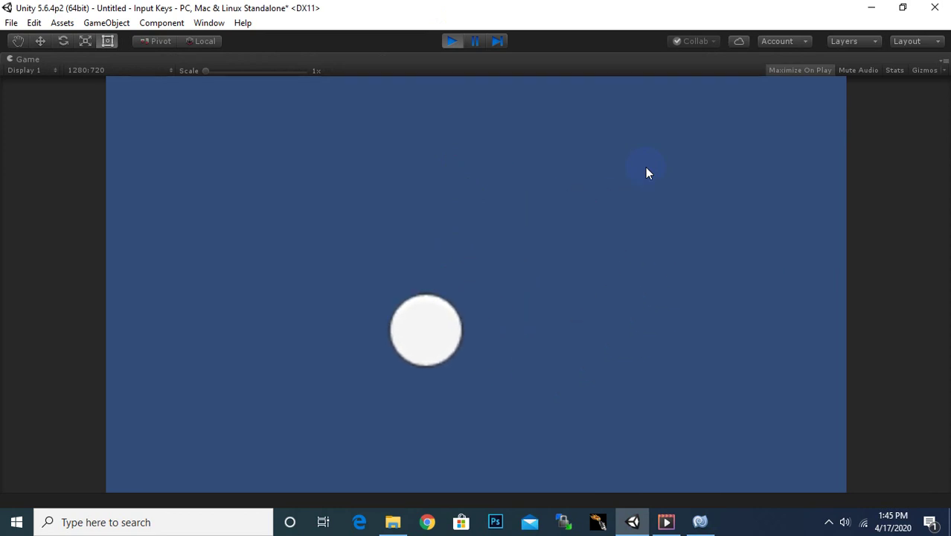
{"action": "key", "text": "Left"}
{"action": "key", "text": "Up"}
{"action": "key", "text": "Right"}
{"action": "key", "text": "Down"}
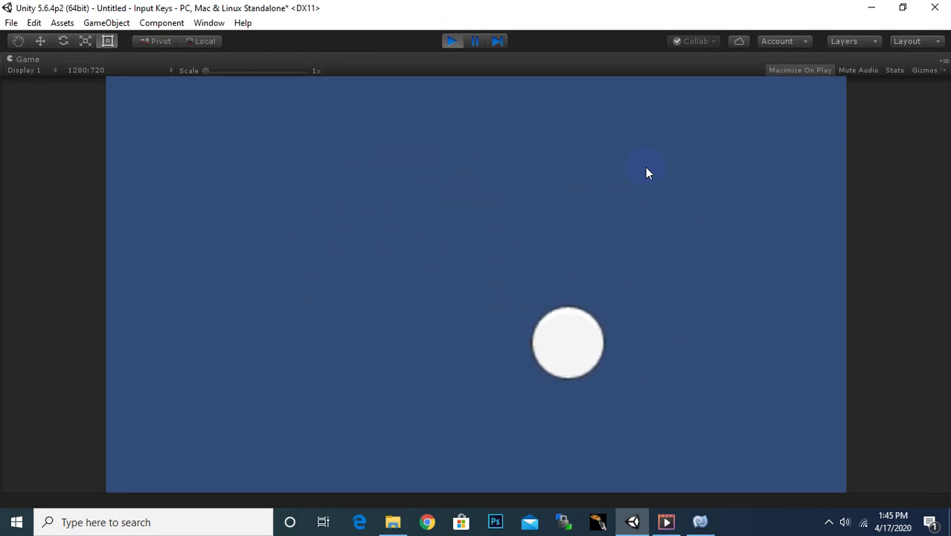
{"action": "key", "text": "Right"}
{"action": "key", "text": "Up"}
{"action": "key", "text": "Left"}
{"action": "key", "text": "Down"}
{"action": "key", "text": "Left"}
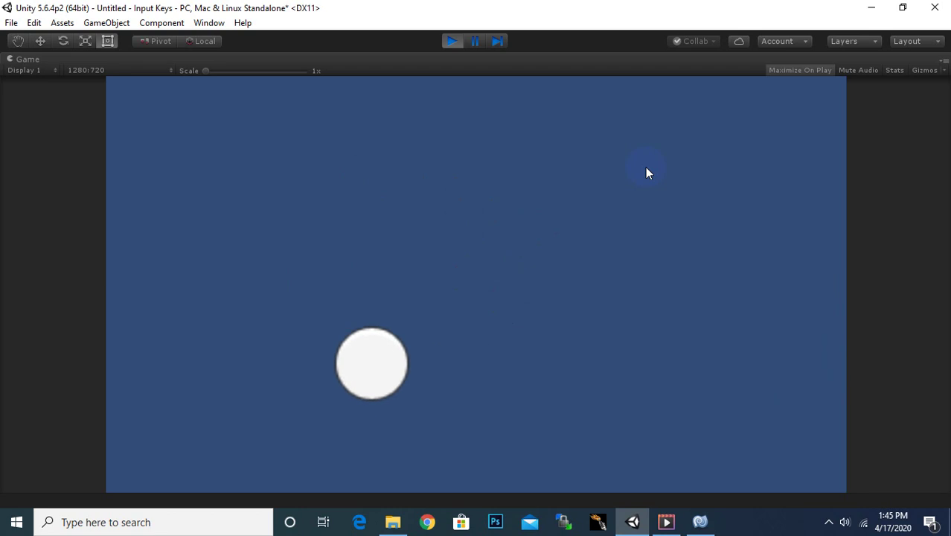
{"action": "key", "text": "Up"}
{"action": "key", "text": "Right"}
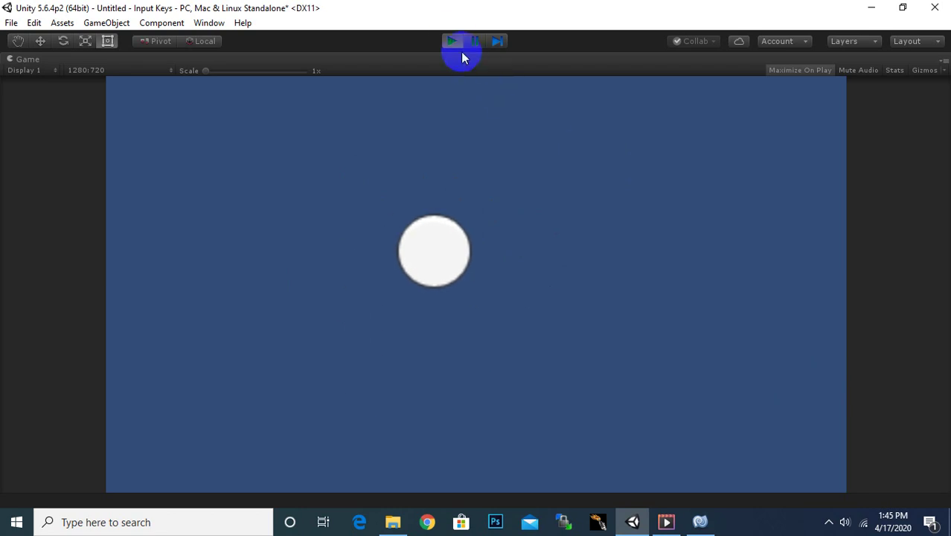
{"action": "left_click", "coordinate": [452, 40]}
{"action": "left_click", "coordinate": [699, 521]}
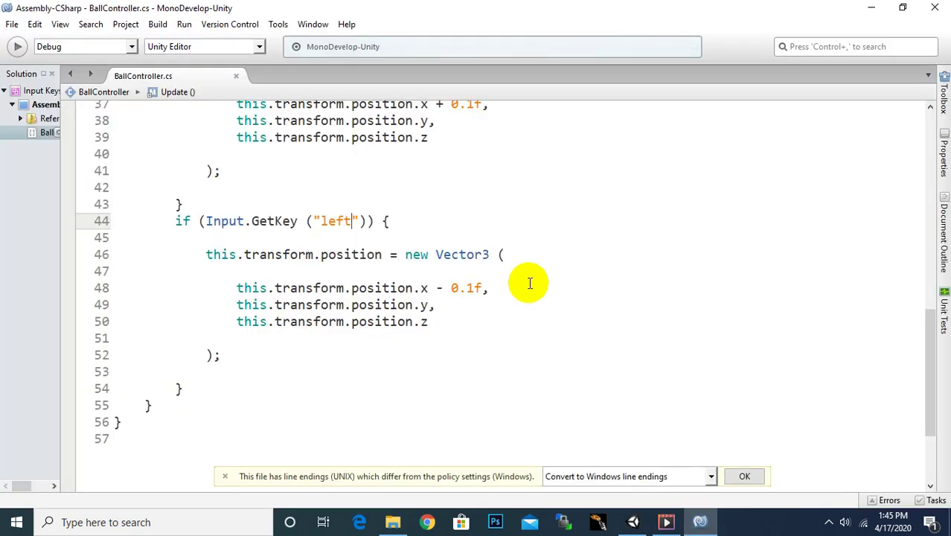
{"action": "scroll", "coordinate": [413, 276], "scroll_direction": "up", "scroll_amount": 3}
{"action": "scroll", "coordinate": [414, 276], "scroll_direction": "up", "scroll_amount": 3}
{"action": "scroll", "coordinate": [417, 277], "scroll_direction": "up", "scroll_amount": 3}
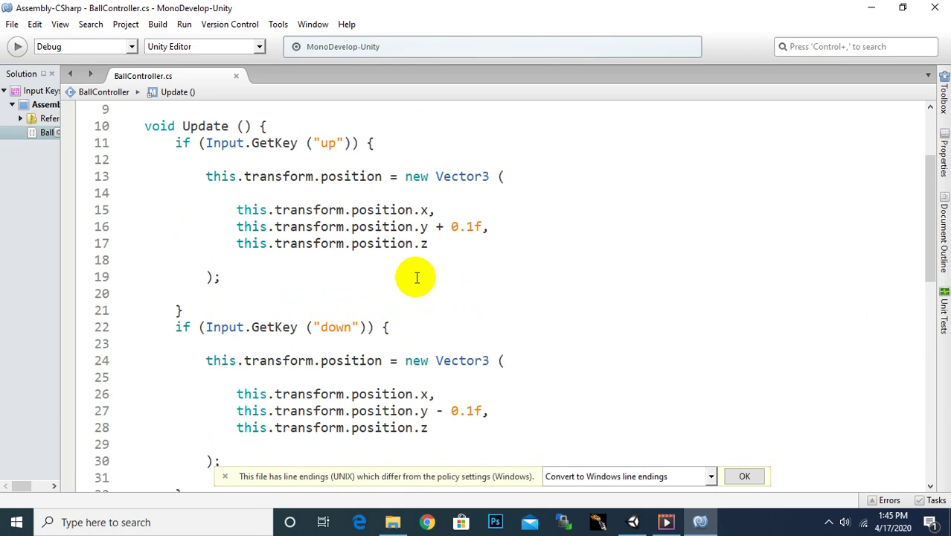
{"action": "scroll", "coordinate": [417, 278], "scroll_direction": "up", "scroll_amount": 2}
{"action": "left_click", "coordinate": [467, 322]}
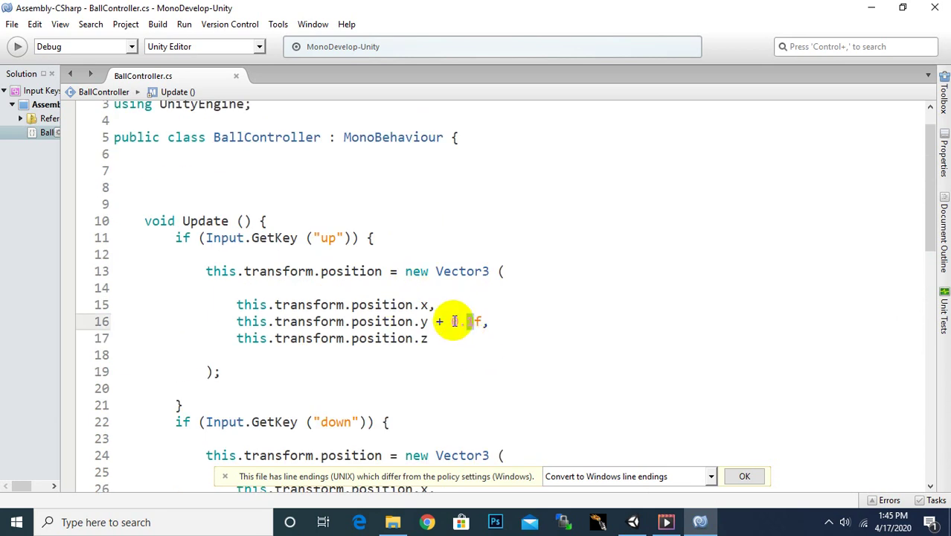
{"action": "left_click", "coordinate": [456, 321]}
{"action": "left_click_drag", "start_coordinate": [456, 320], "coordinate": [475, 320]}
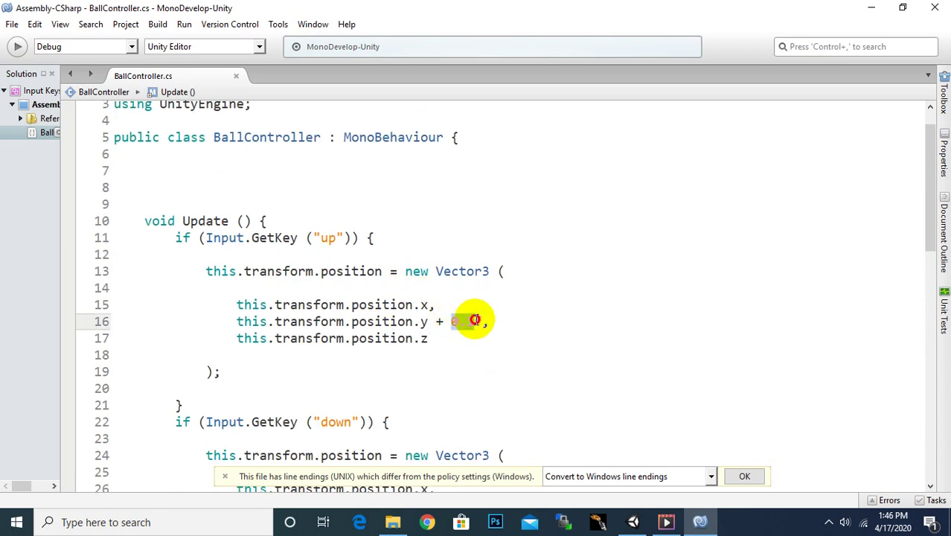
{"action": "scroll", "coordinate": [310, 272], "scroll_direction": "down", "scroll_amount": 2}
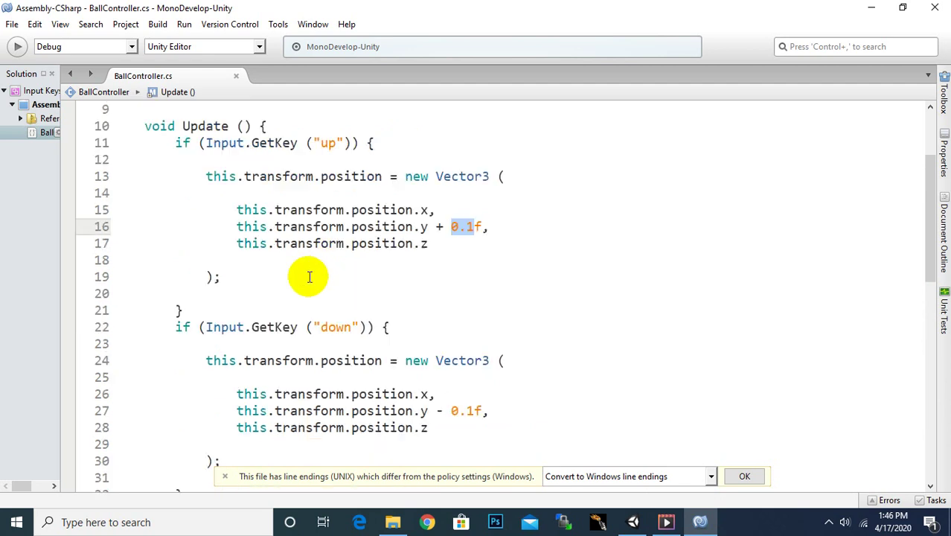
{"action": "scroll", "coordinate": [491, 230], "scroll_direction": "down", "scroll_amount": 2}
{"action": "scroll", "coordinate": [480, 268], "scroll_direction": "down", "scroll_amount": 4}
{"action": "scroll", "coordinate": [461, 409], "scroll_direction": "down", "scroll_amount": 2}
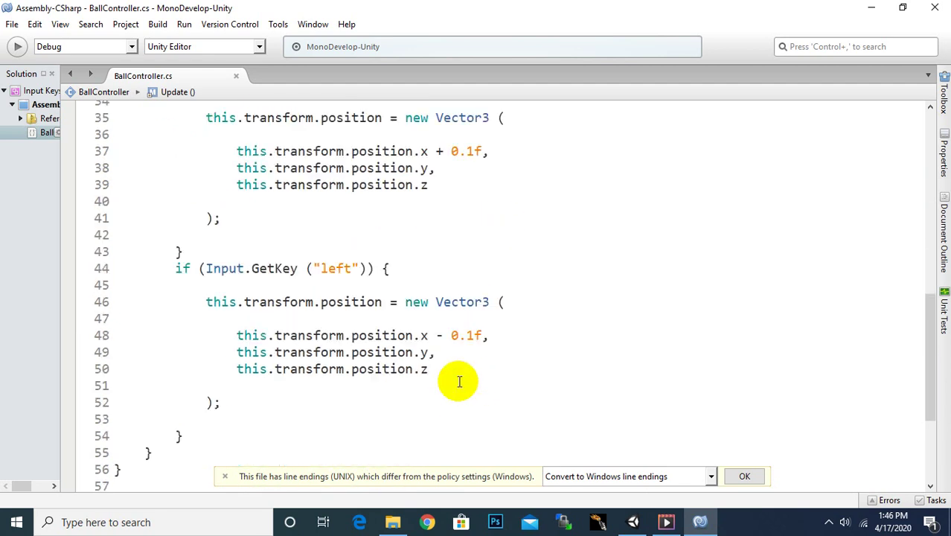
{"action": "scroll", "coordinate": [457, 320], "scroll_direction": "down", "scroll_amount": 2}
{"action": "scroll", "coordinate": [462, 264], "scroll_direction": "up", "scroll_amount": 5}
{"action": "scroll", "coordinate": [460, 274], "scroll_direction": "up", "scroll_amount": 5}
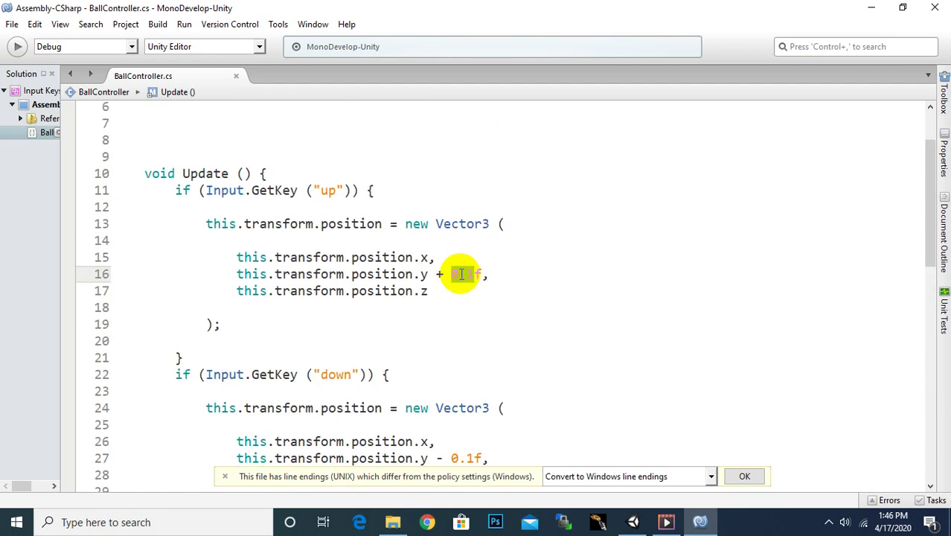
{"action": "scroll", "coordinate": [459, 274], "scroll_direction": "up", "scroll_amount": 1}
{"action": "scroll", "coordinate": [459, 274], "scroll_direction": "up", "scroll_amount": 2}
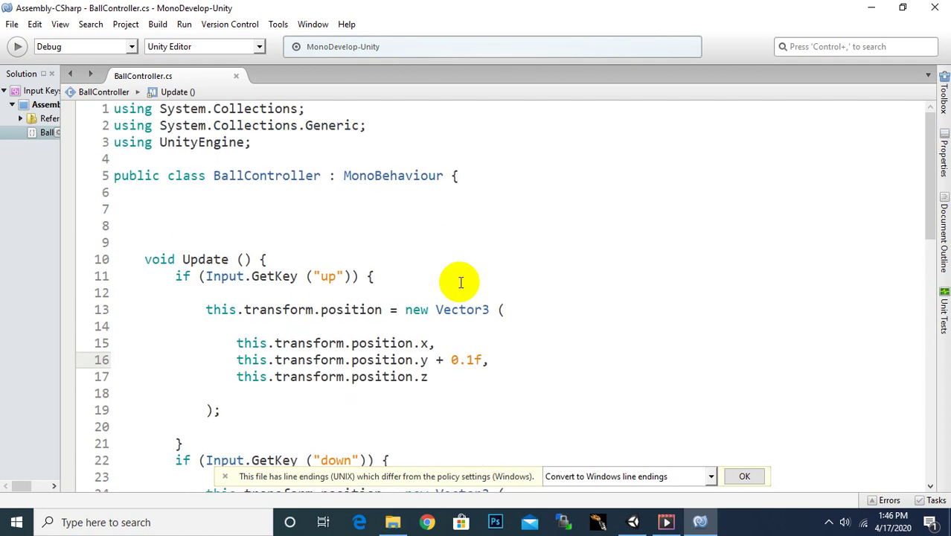
{"action": "left_click", "coordinate": [329, 220]}
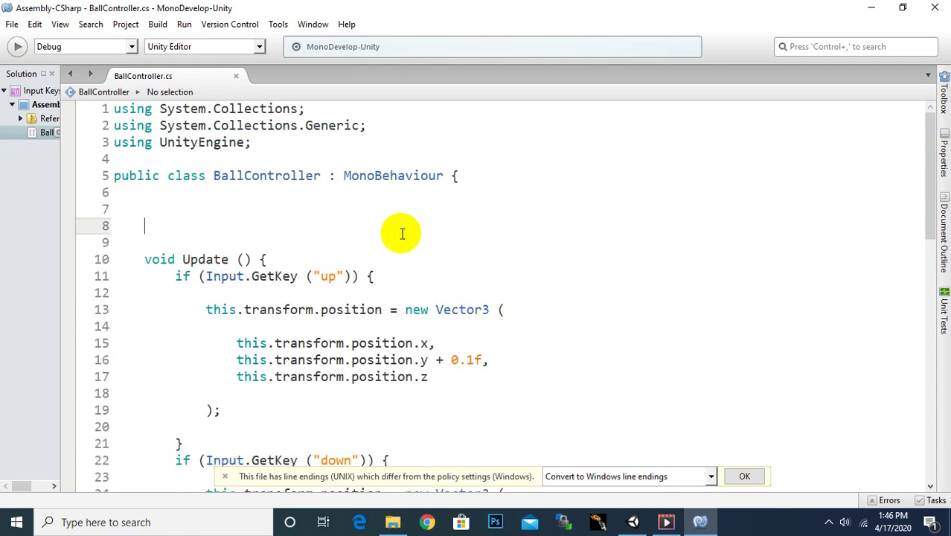
Retype float at the start of the speed declaration on line 8.
{"action": "type", "text": "p"}
{"action": "key", "text": "BackSpace"}
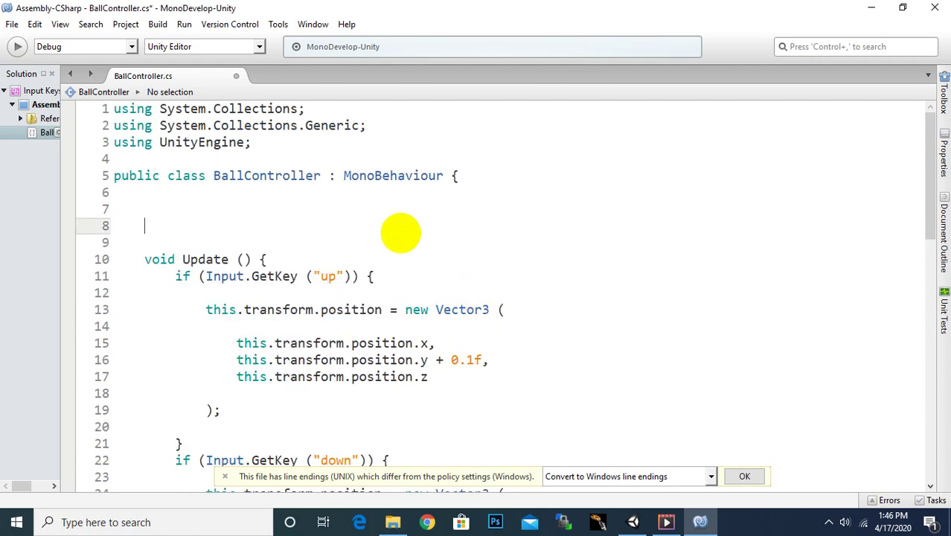
{"action": "type", "text": "vo"}
{"action": "key", "text": "BackSpace"}
{"action": "key", "text": "BackSpace"}
{"action": "type", "text": "flo"}
{"action": "key", "text": "Tab"}
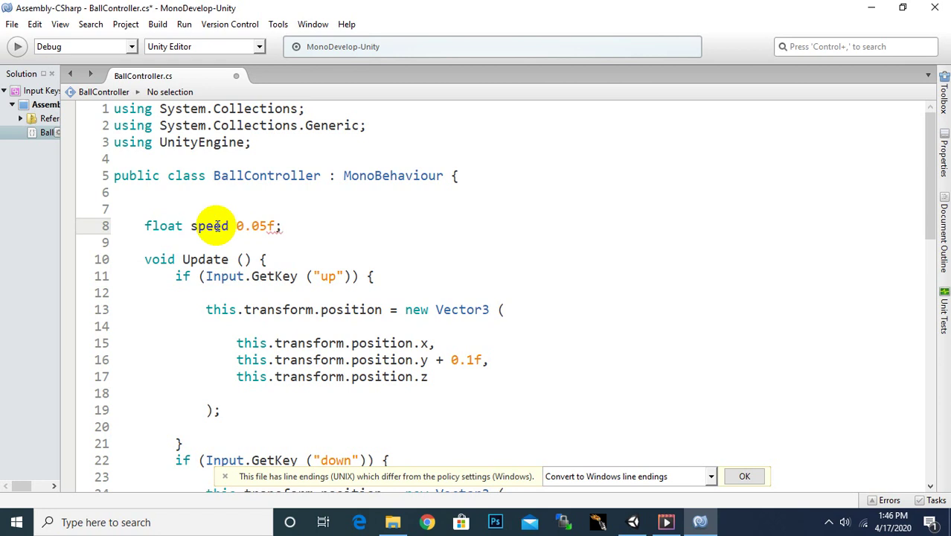
Start replacing the up-movement's 0.1f step on line 16 with 'spe'.
{"action": "double_click", "coordinate": [267, 226]}
{"action": "scroll", "coordinate": [351, 247], "scroll_direction": "down", "scroll_amount": 2}
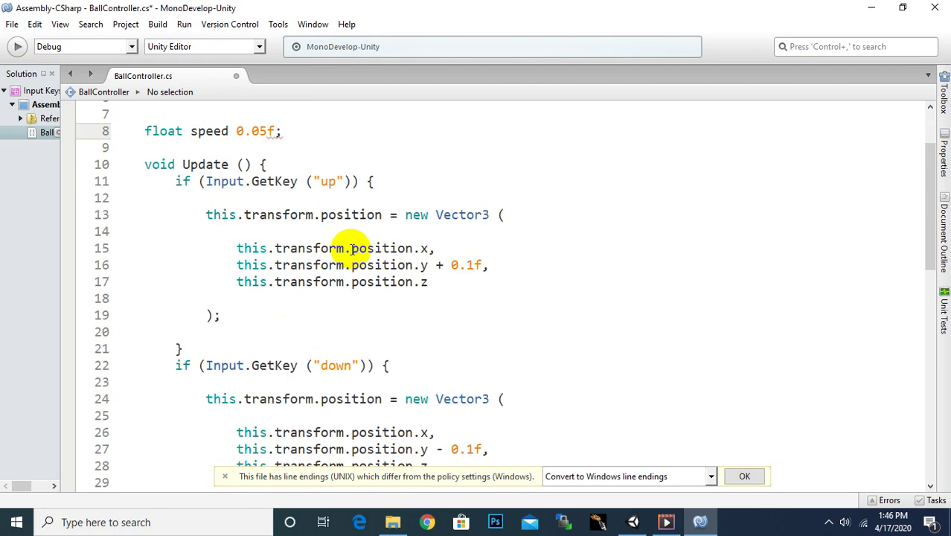
{"action": "scroll", "coordinate": [275, 197], "scroll_direction": "up", "scroll_amount": 1}
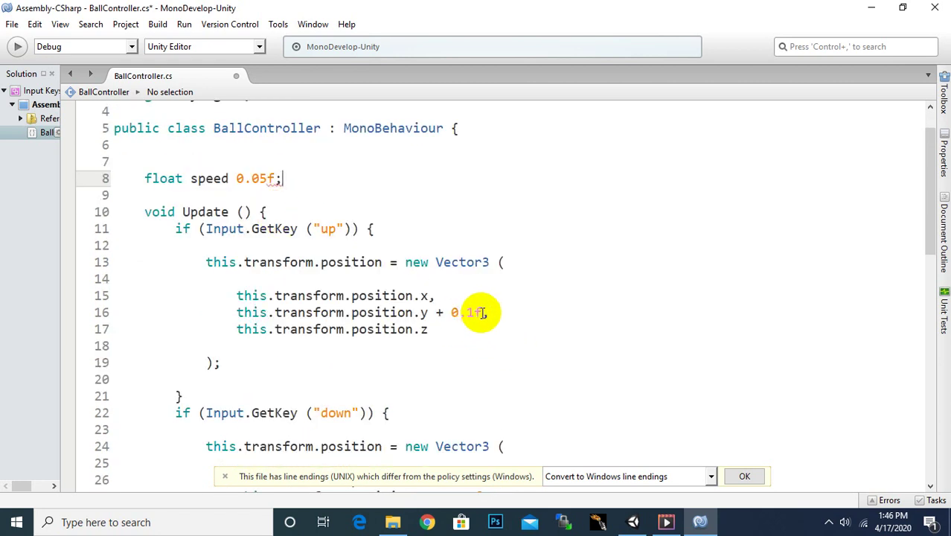
{"action": "left_click_drag", "start_coordinate": [482, 312], "coordinate": [453, 312]}
{"action": "type", "text": "s"}
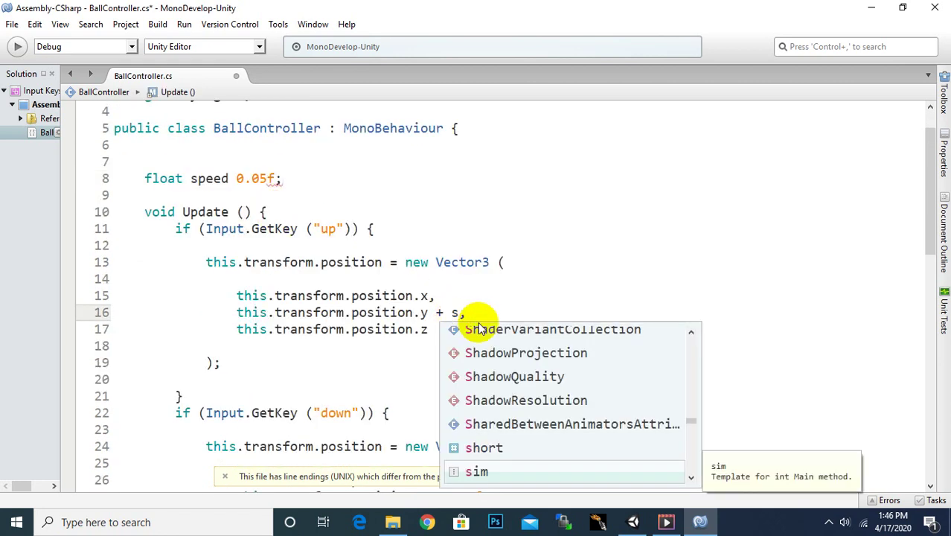
{"action": "type", "text": "p"}
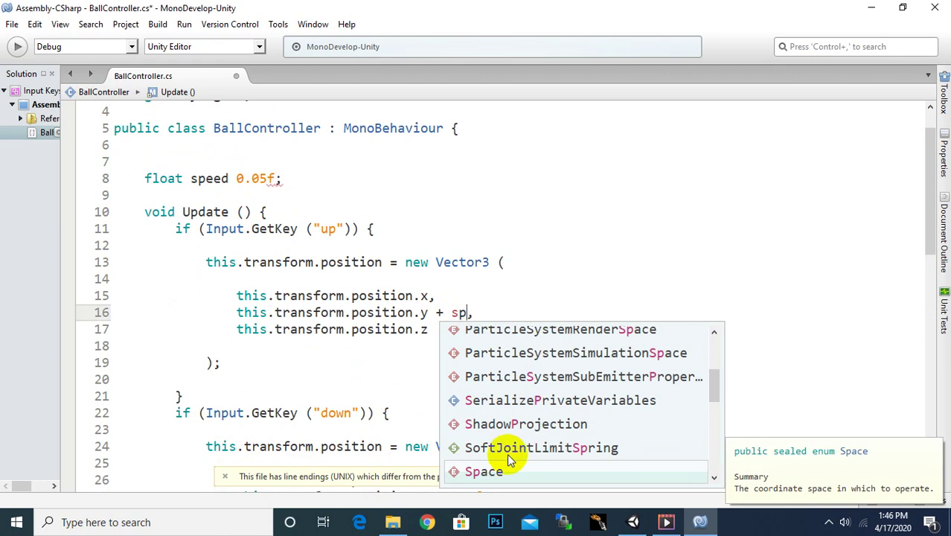
{"action": "type", "text": "e"}
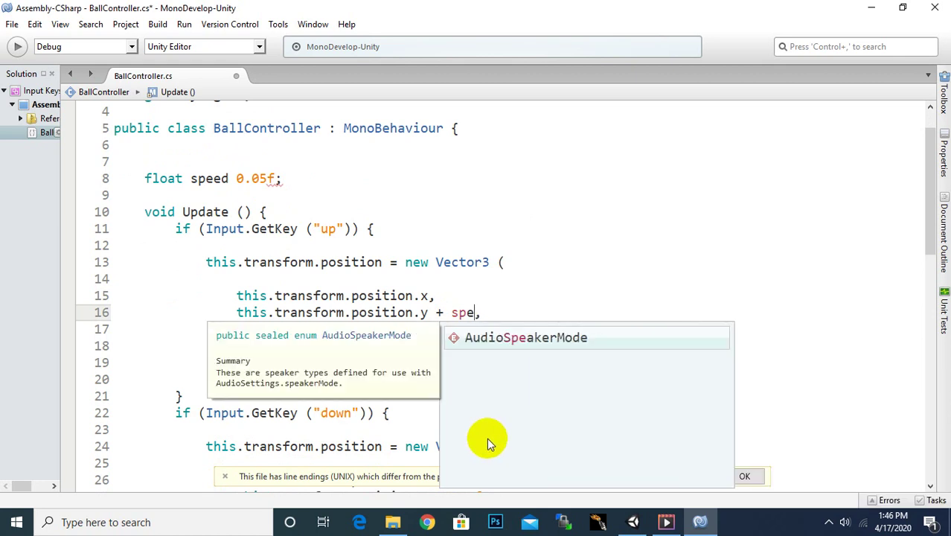
Add public before float in the speed declaration.
{"action": "left_click", "coordinate": [148, 181]}
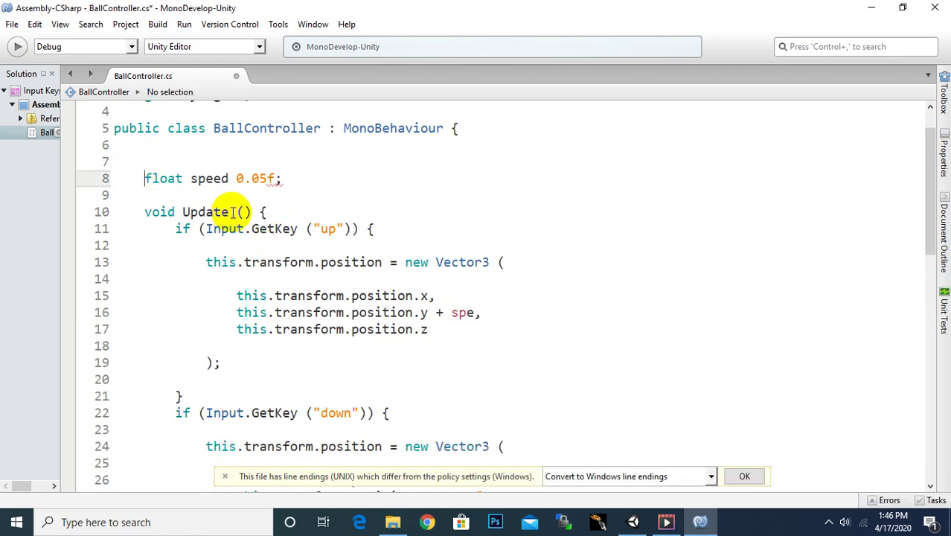
{"action": "type", "text": "publi"}
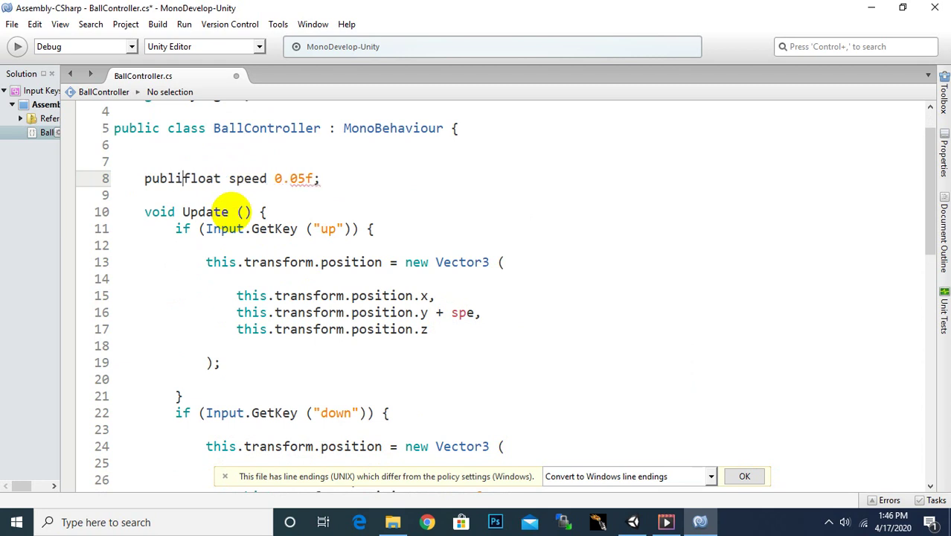
{"action": "type", "text": "c"}
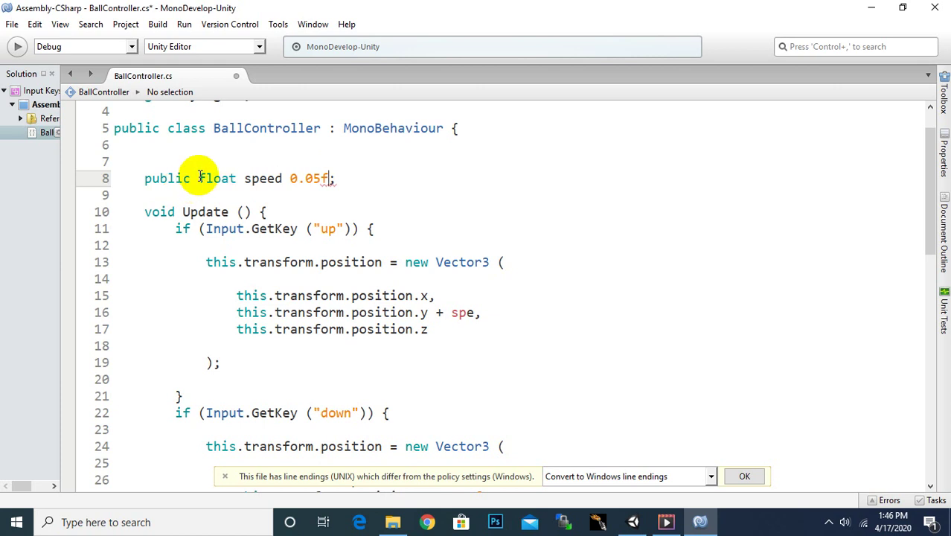
{"action": "left_click", "coordinate": [236, 178]}
Change the partial reference on line 16 to 'spee'.
{"action": "left_click", "coordinate": [464, 313]}
{"action": "key", "text": "BackSpace"}
{"action": "key", "text": "BackSpace"}
{"action": "key", "text": "BackSpace"}
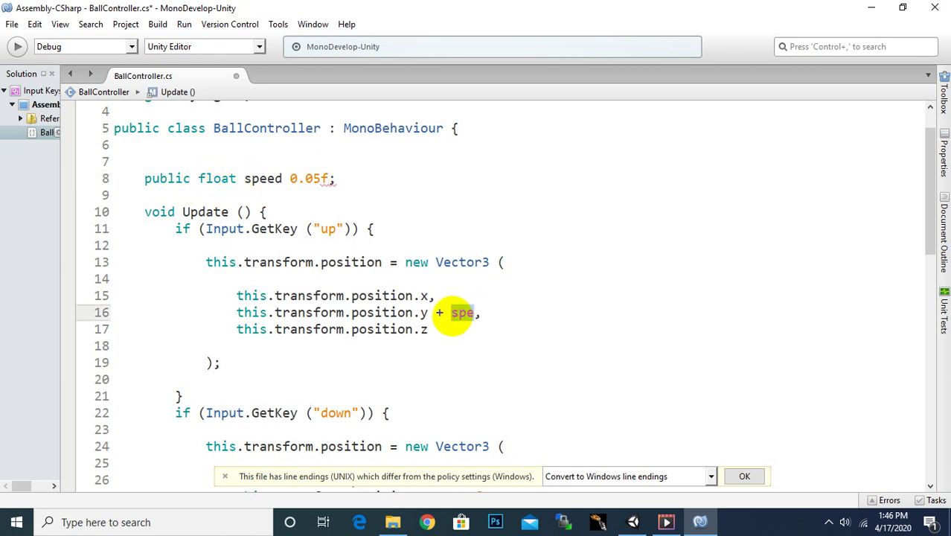
{"action": "type", "text": "sp"}
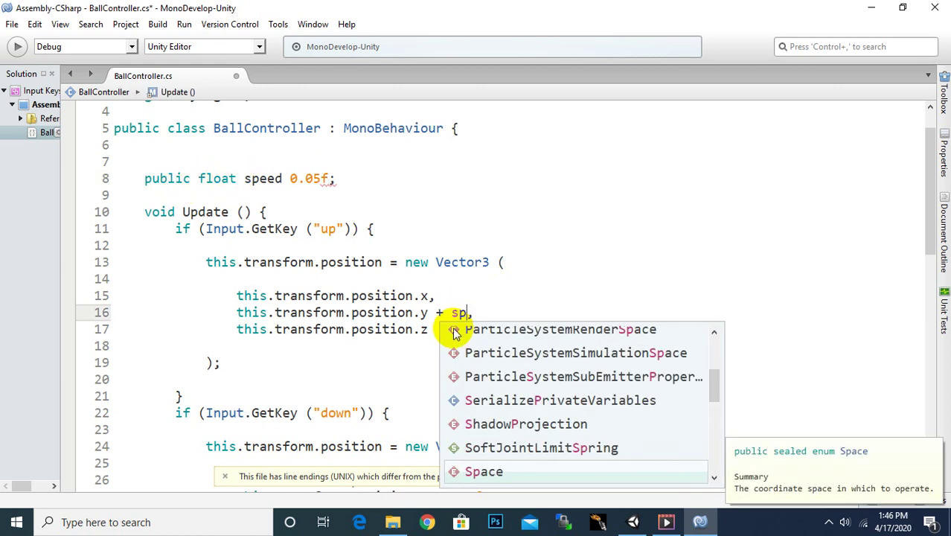
{"action": "type", "text": "ee"}
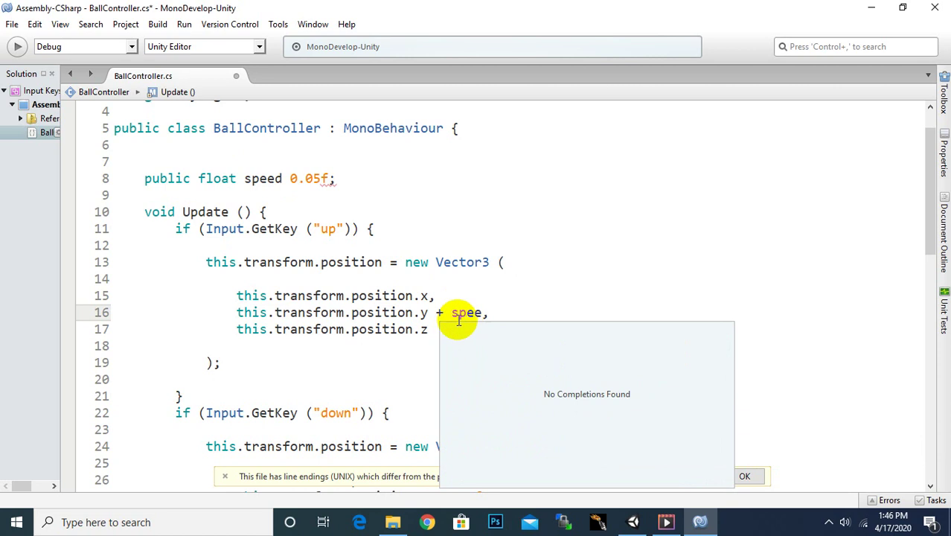
{"action": "left_click", "coordinate": [829, 522]}
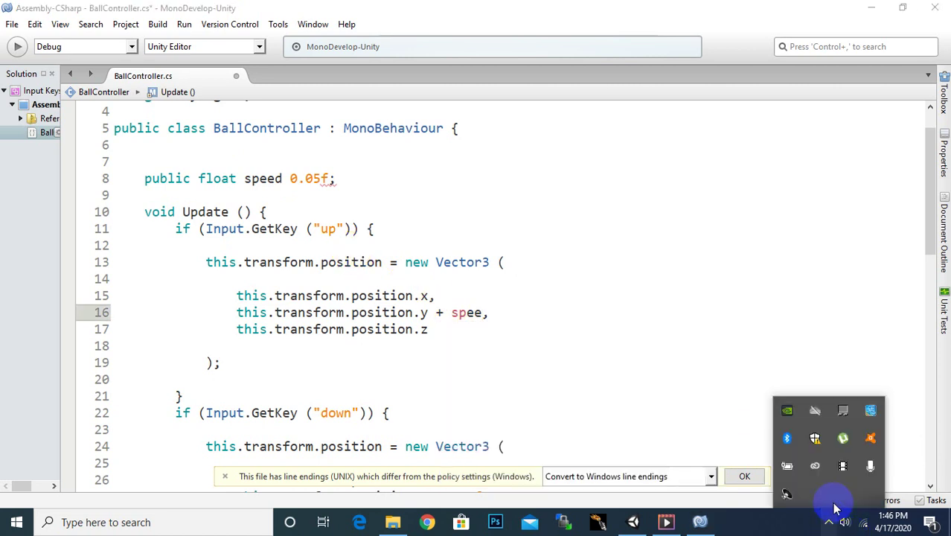
{"action": "left_click", "coordinate": [829, 522]}
Delete public again so line 8 reads float speed = 0.05f.
{"action": "left_click", "coordinate": [294, 180]}
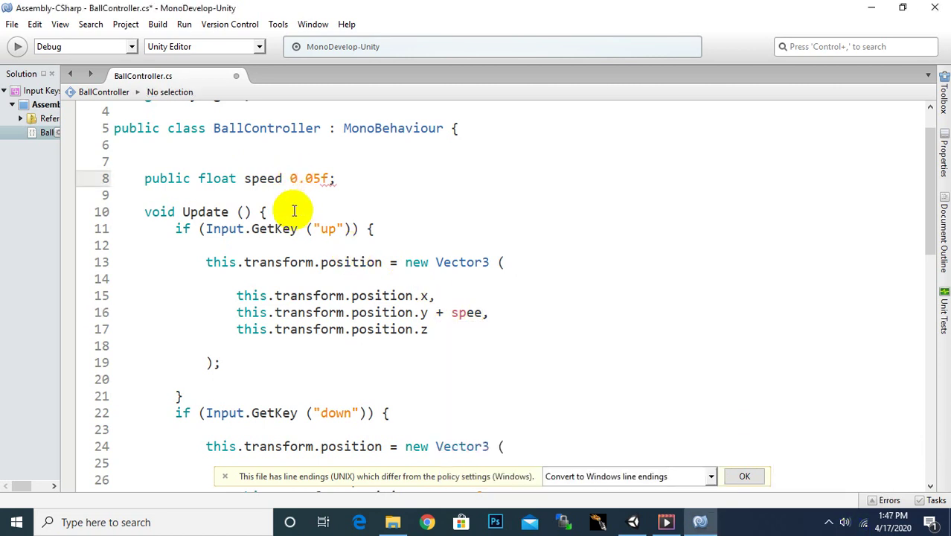
{"action": "double_click", "coordinate": [149, 178]}
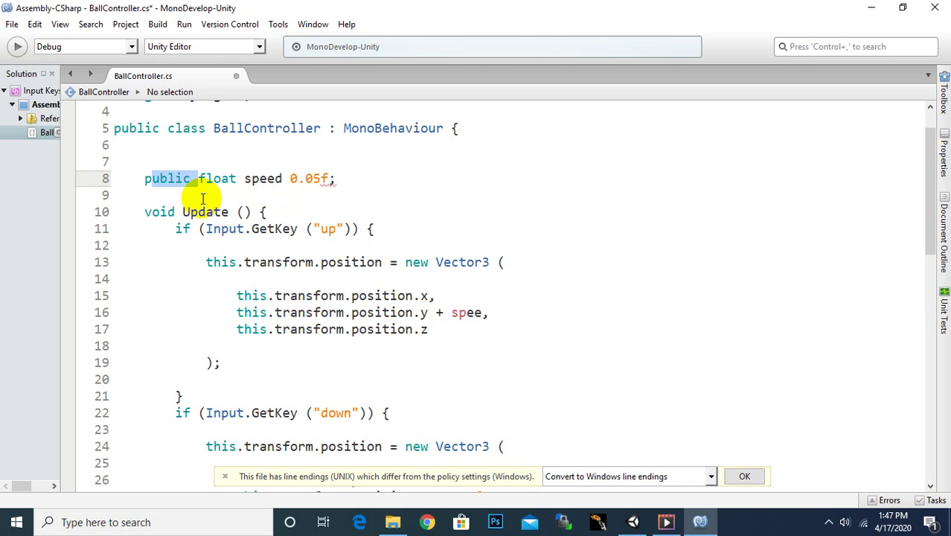
{"action": "key", "text": "Delete"}
{"action": "left_click", "coordinate": [238, 181]}
{"action": "type", "text": "="}
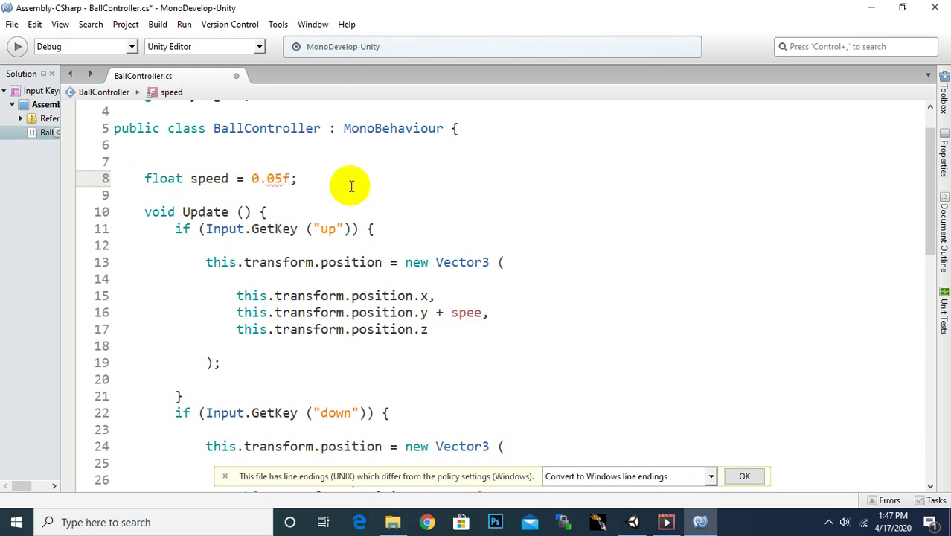
Replace 0.1f with speed in the up, down, right and left blocks (lines 16, 27, 37, 48).
{"action": "left_click", "coordinate": [483, 312]}
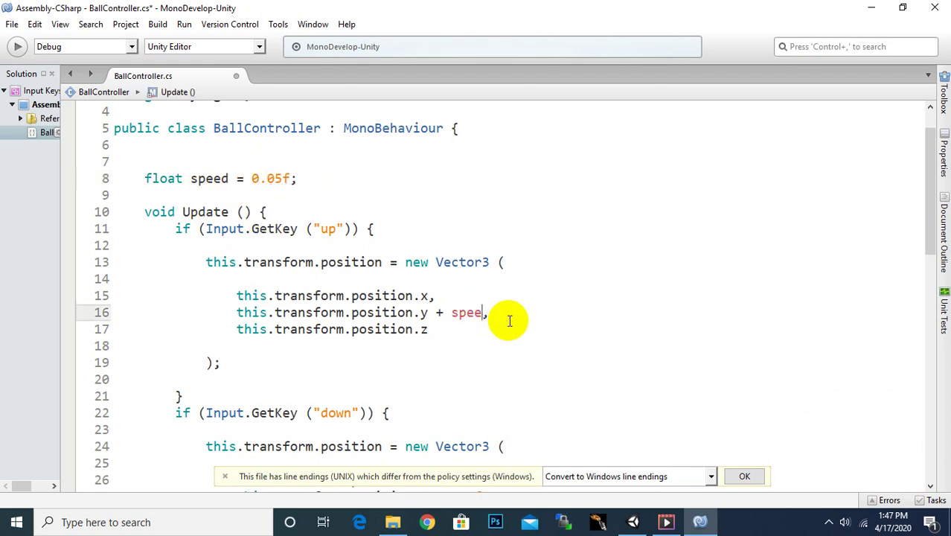
{"action": "type", "text": "d"}
{"action": "scroll", "coordinate": [495, 290], "scroll_direction": "down", "scroll_amount": 2}
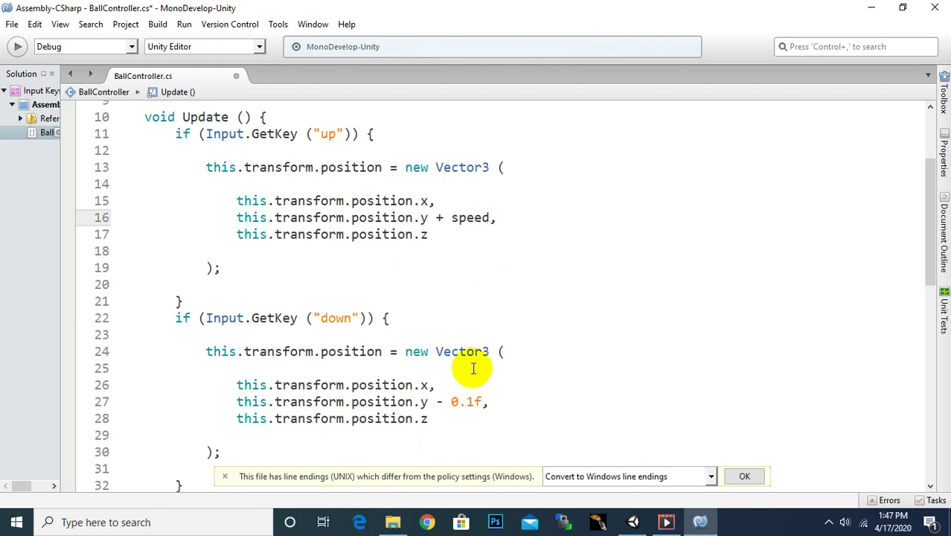
{"action": "left_click_drag", "start_coordinate": [482, 403], "coordinate": [451, 405]}
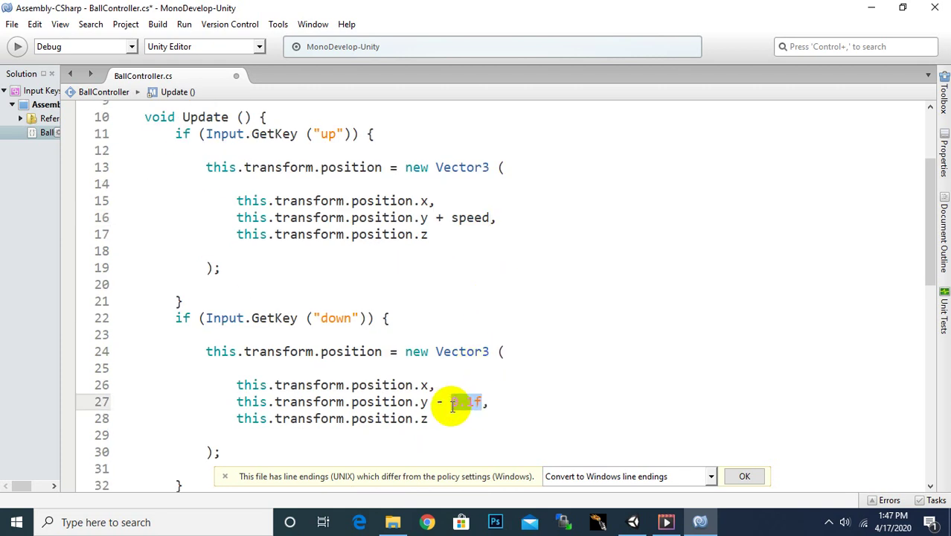
{"action": "type", "text": "speed"}
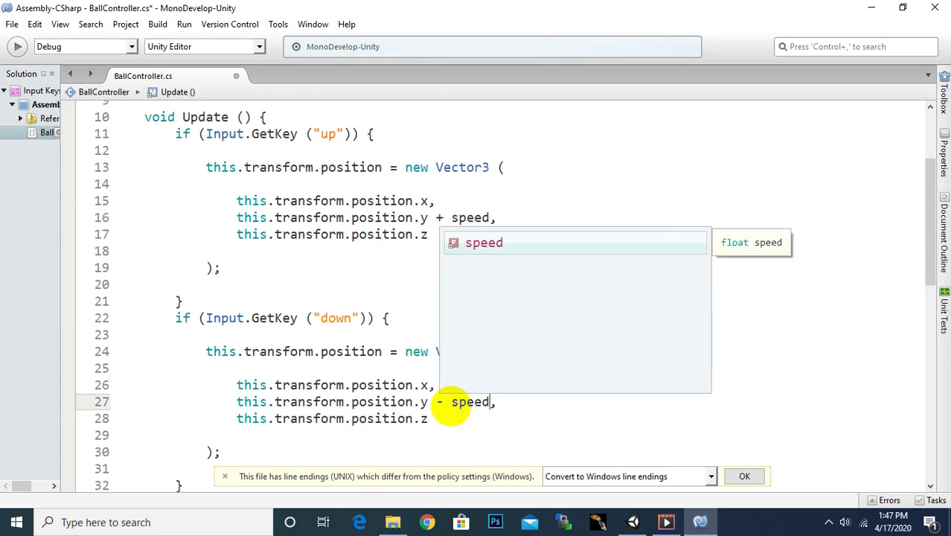
{"action": "scroll", "coordinate": [451, 402], "scroll_direction": "down", "scroll_amount": 4}
{"action": "left_click_drag", "start_coordinate": [478, 380], "coordinate": [452, 380]}
{"action": "type", "text": "s"}
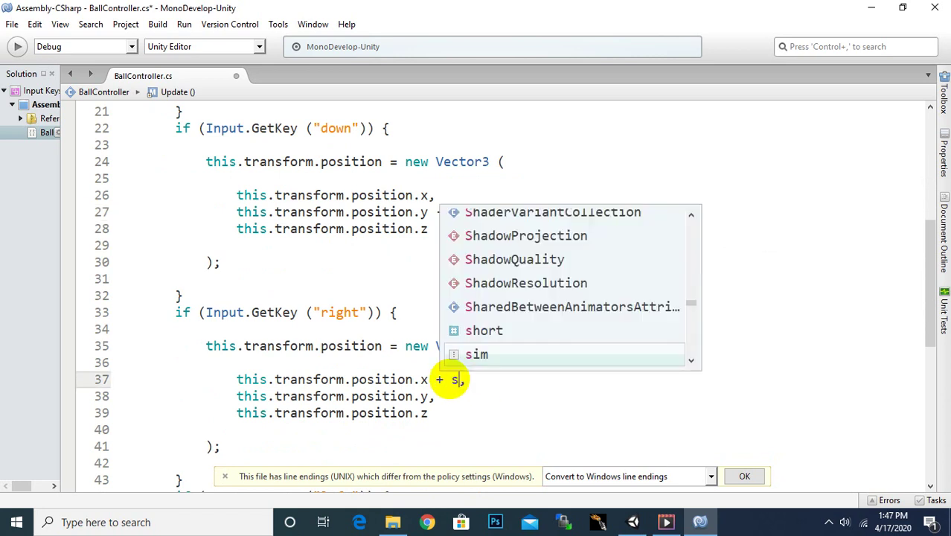
{"action": "type", "text": "peed"}
{"action": "scroll", "coordinate": [450, 379], "scroll_direction": "down", "scroll_amount": 3}
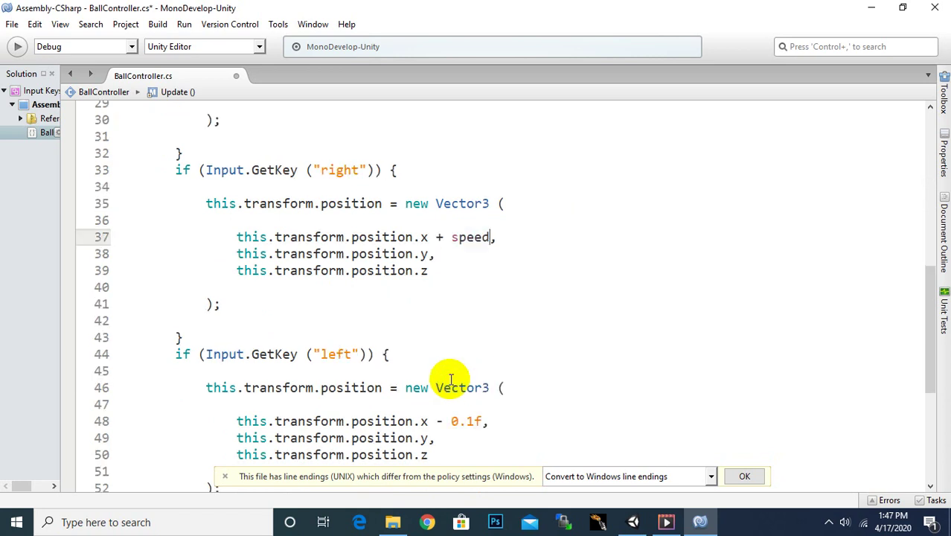
{"action": "left_click_drag", "start_coordinate": [481, 421], "coordinate": [452, 421]}
{"action": "type", "text": "s"}
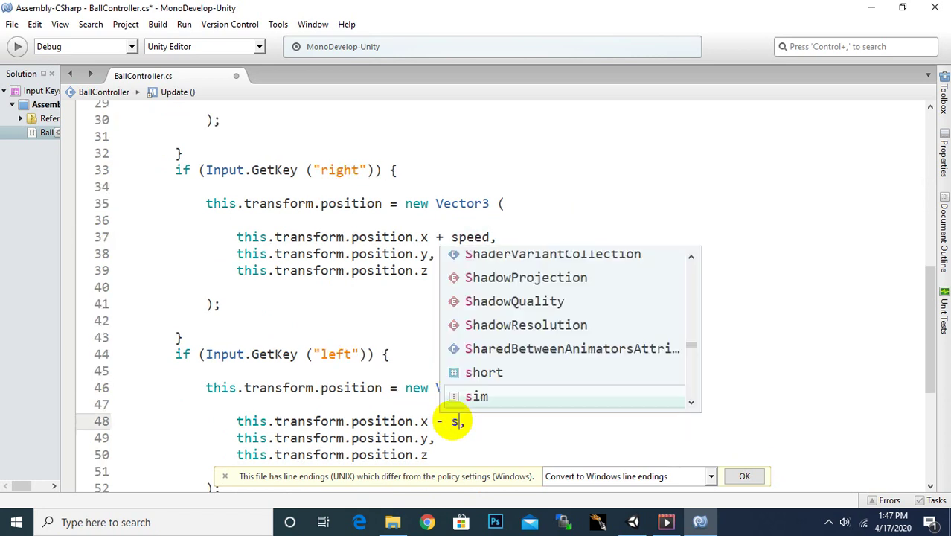
{"action": "type", "text": "peed"}
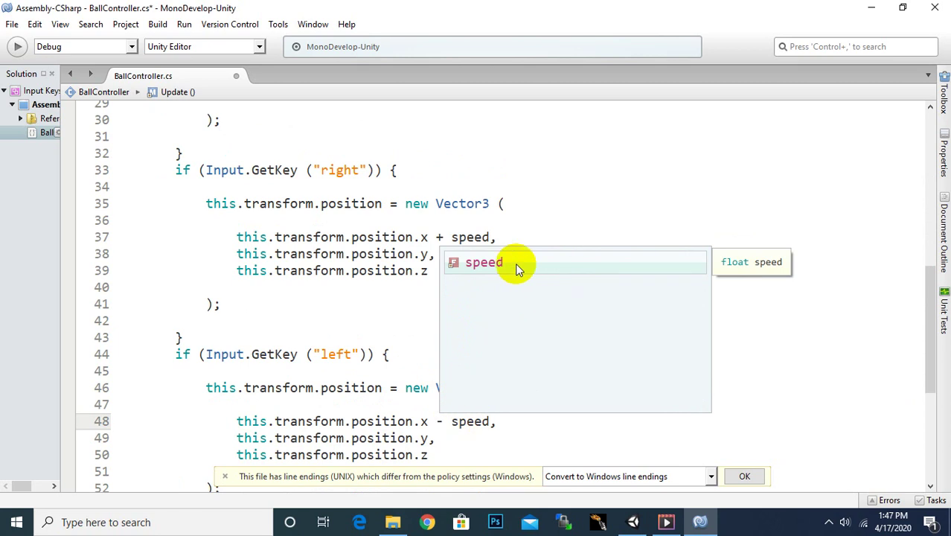
{"action": "left_click", "coordinate": [517, 265]}
{"action": "scroll", "coordinate": [541, 340], "scroll_direction": "down", "scroll_amount": 4}
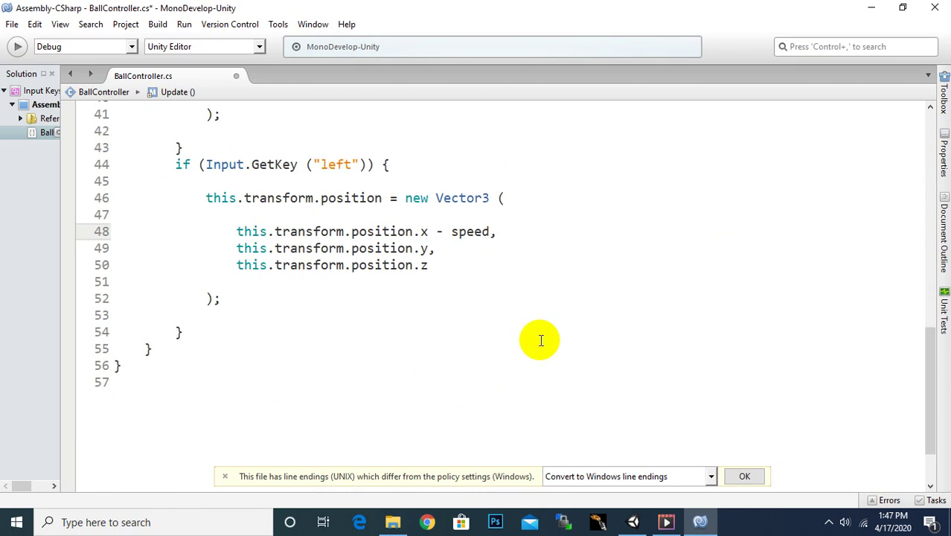
Play-test the speed-based movement with the Up, Right, Down and Left arrows, then stop.
{"action": "left_click", "coordinate": [632, 522]}
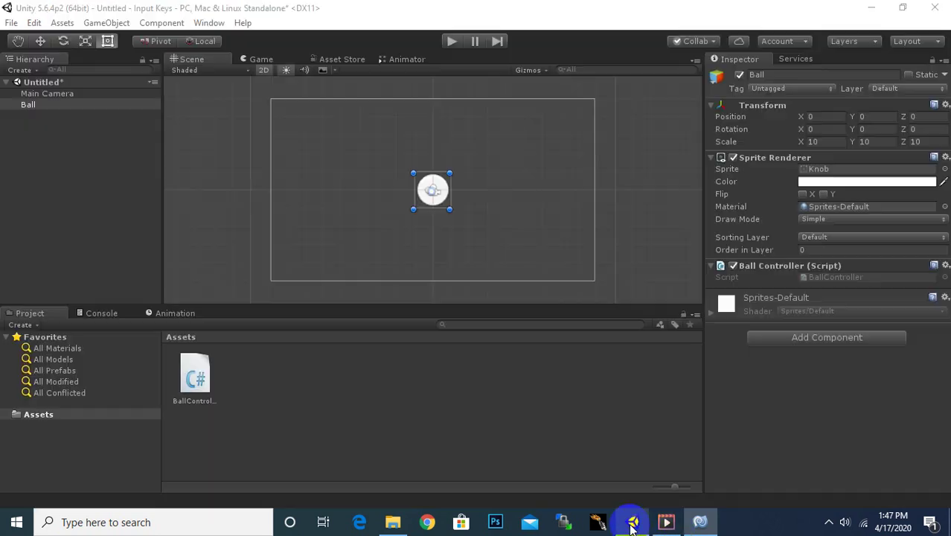
{"action": "left_click", "coordinate": [455, 43]}
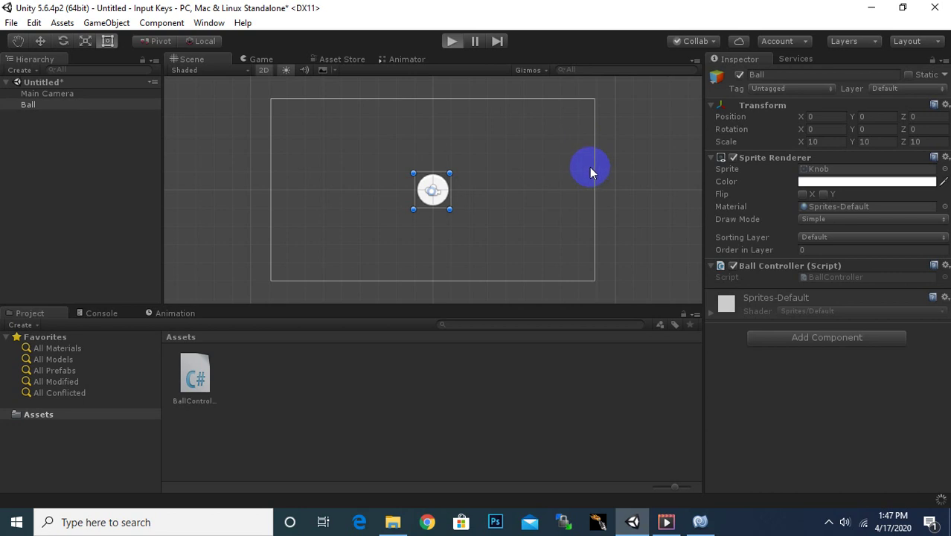
{"action": "key", "text": "Up"}
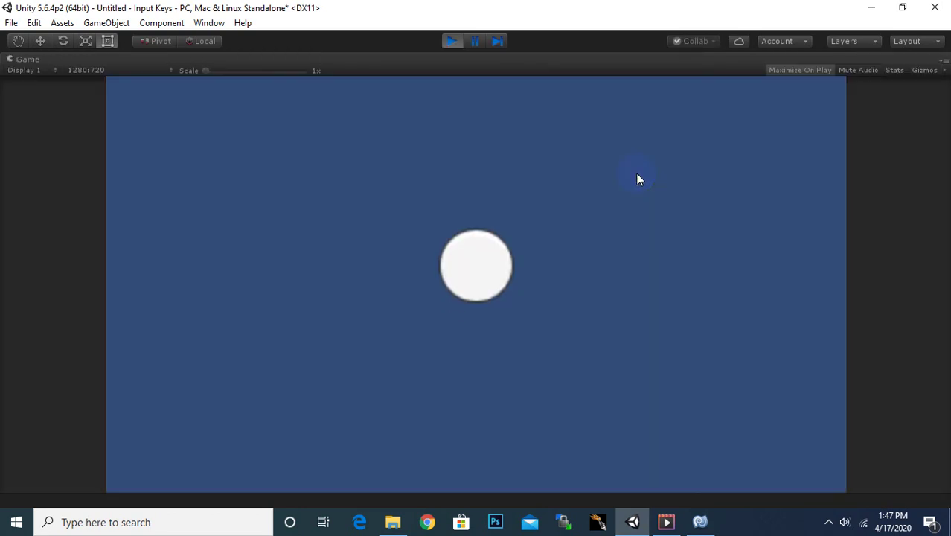
{"action": "key", "text": "Right"}
{"action": "key", "text": "Down"}
{"action": "key", "text": "Down"}
{"action": "key", "text": "Left"}
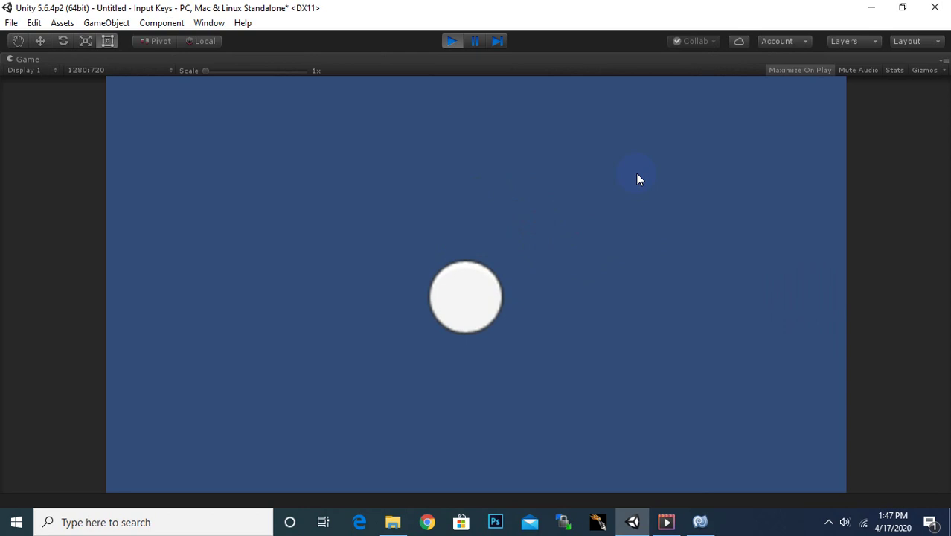
{"action": "key", "text": "Down"}
{"action": "key", "text": "Left"}
{"action": "key", "text": "Up"}
{"action": "key", "text": "Right"}
{"action": "key", "text": "Down"}
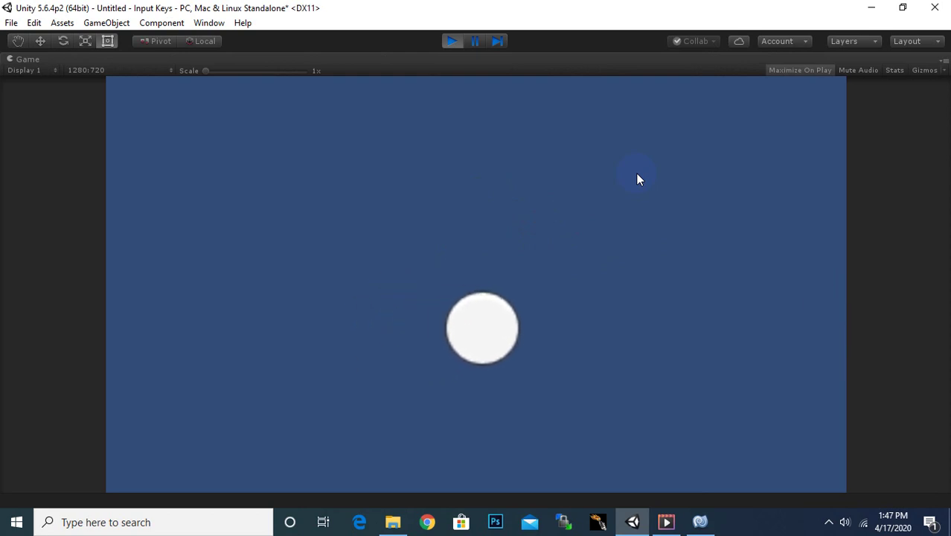
{"action": "left_click", "coordinate": [453, 41]}
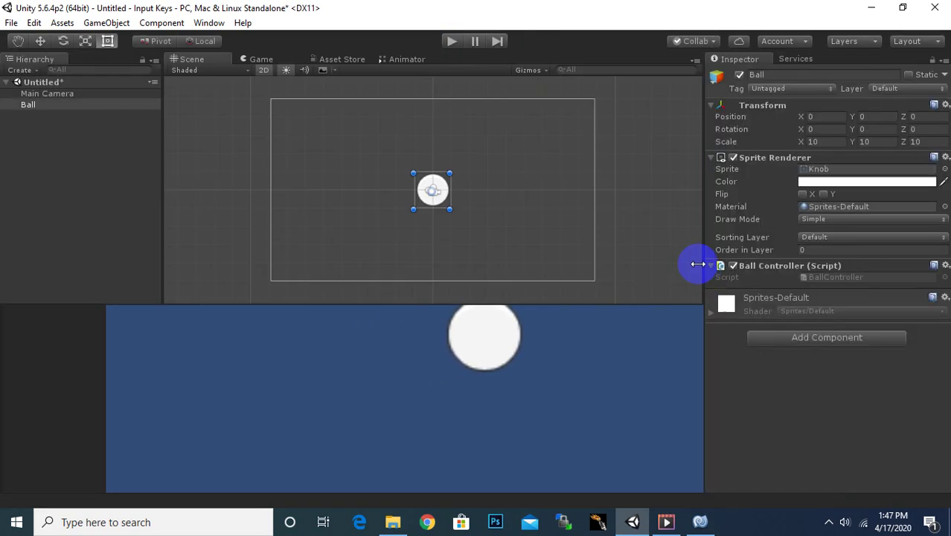